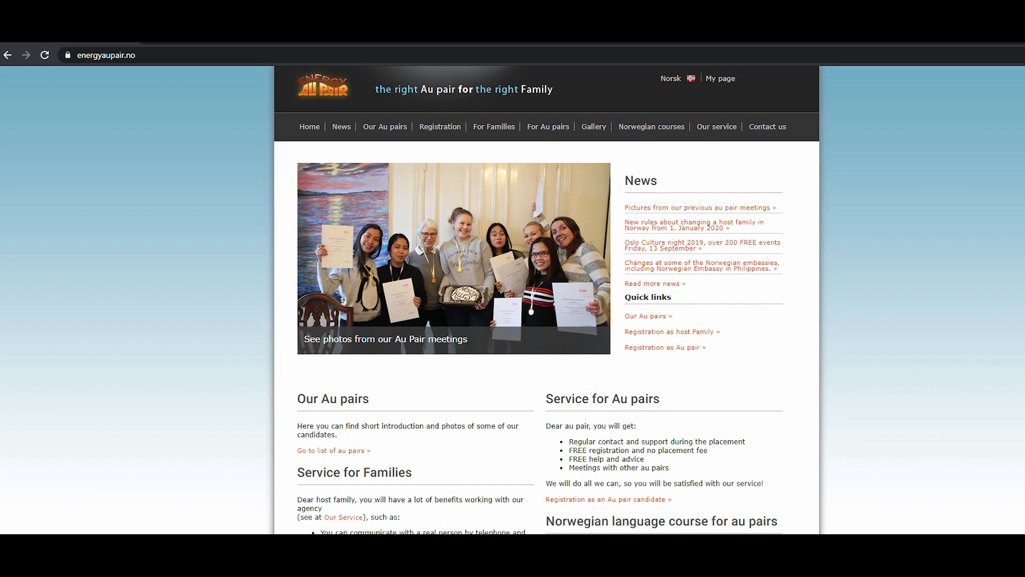
Open the au pair registration form and fill in the first name from the autofill suggestion.
mouse_move(440, 126)
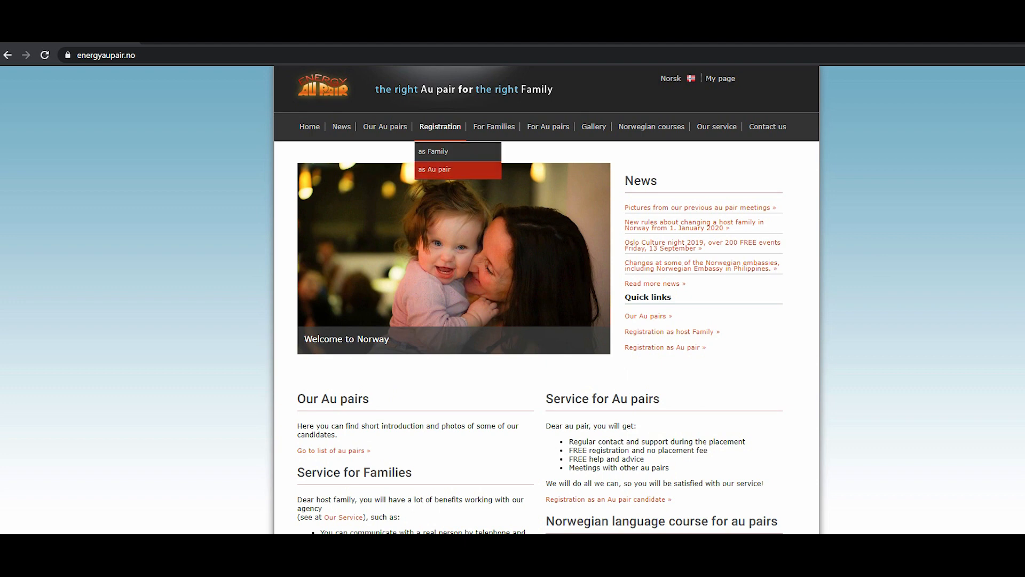
click(434, 170)
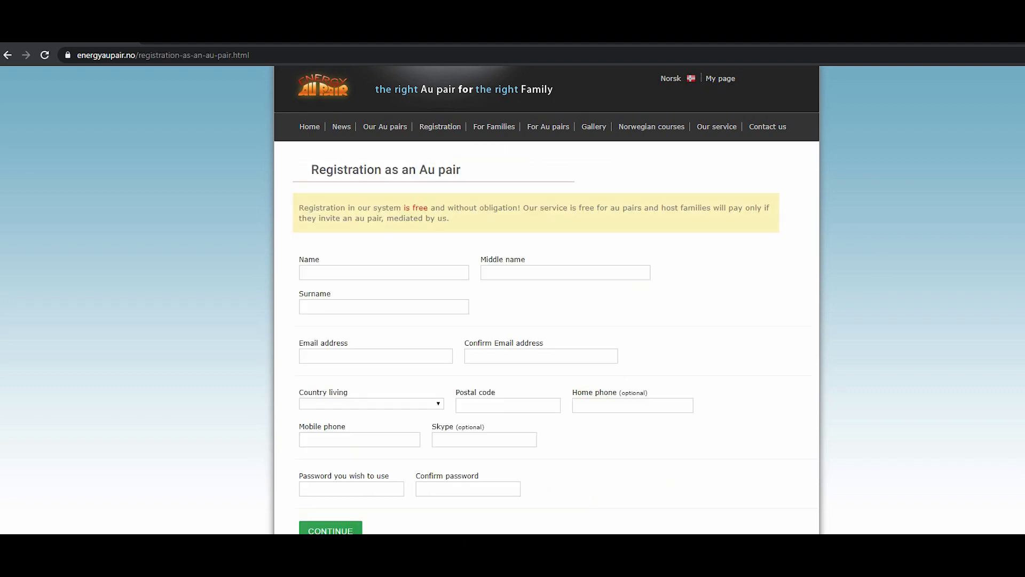
click(373, 272)
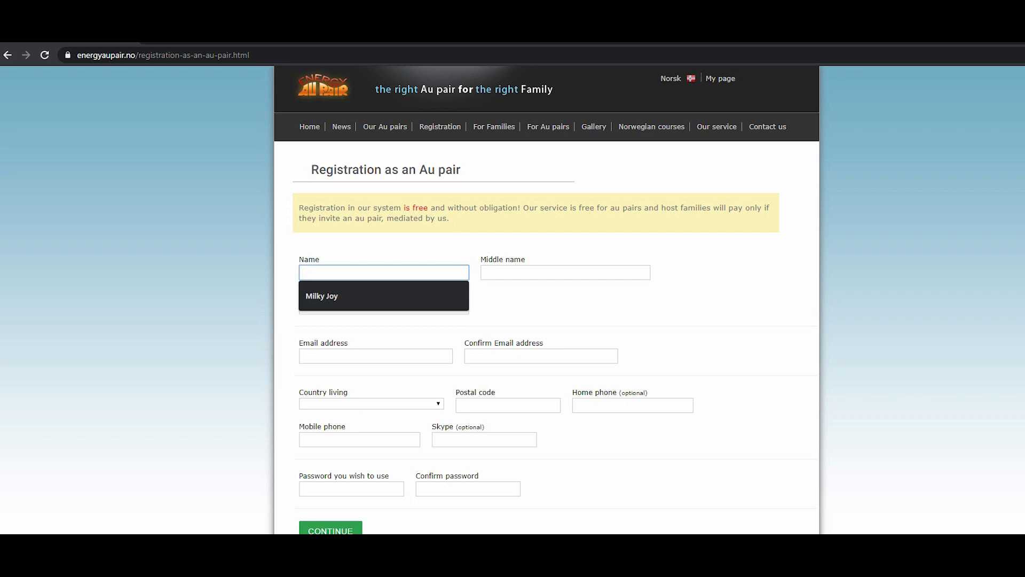
text(Milk)
click(341, 296)
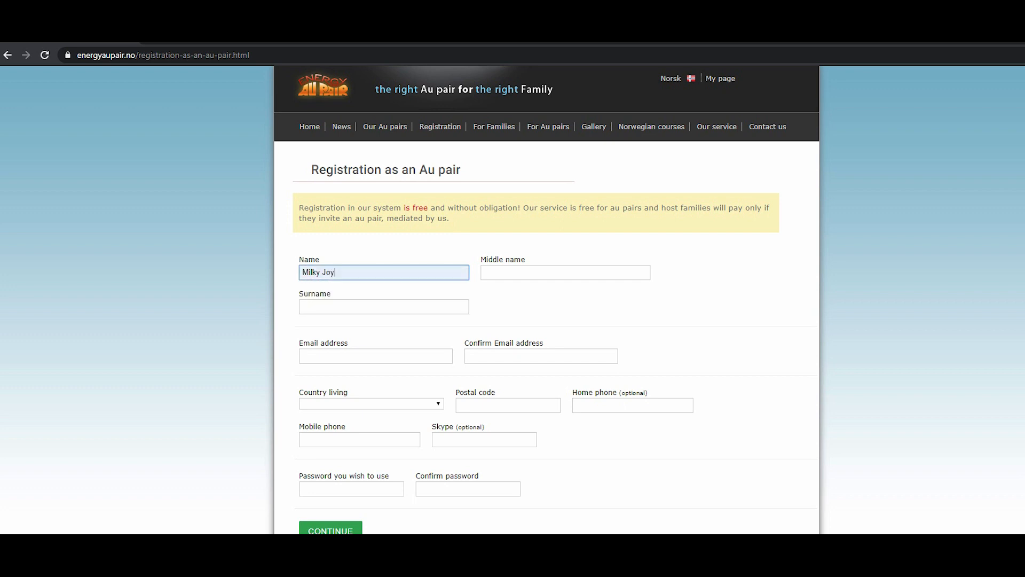
Fill in the middle name and surname using the saved autofill suggestions.
click(565, 272)
key(Down)
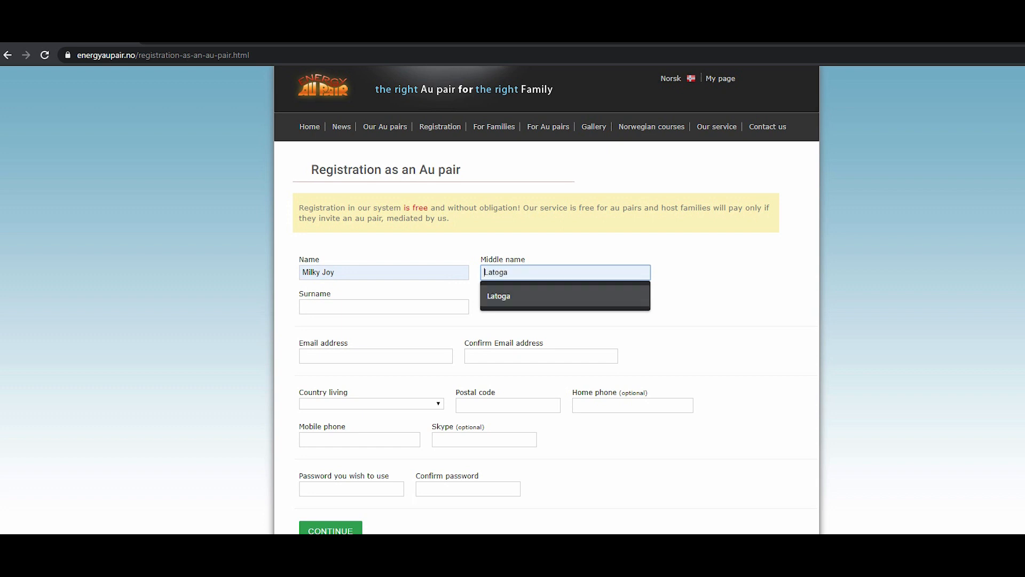
key(Return)
key(Tab)
key(Down)
key(Down)
key(Return)
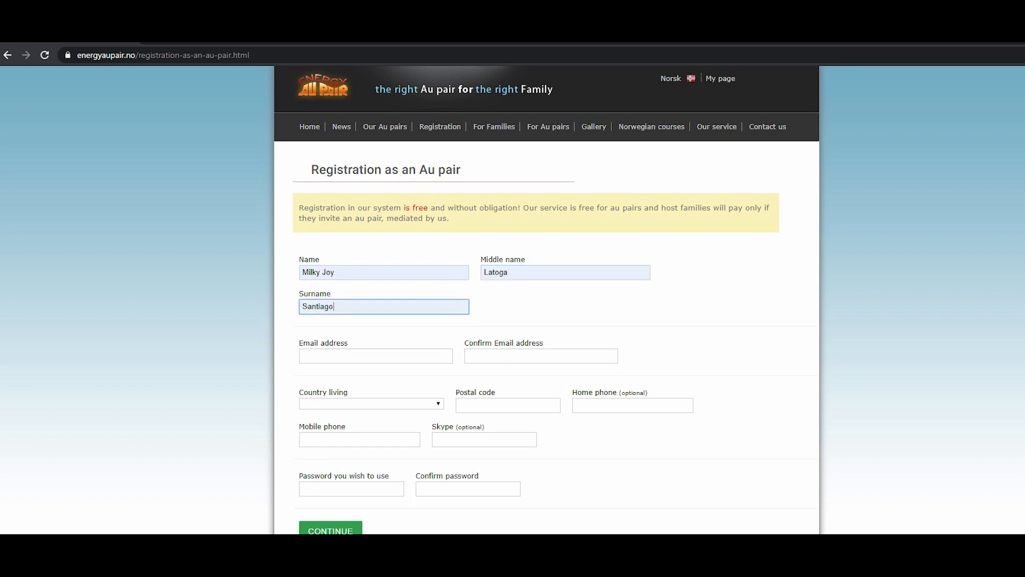
Fill in the email address by choosing one of the saved address suggestions.
key(Tab)
key(Down)
key(Down)
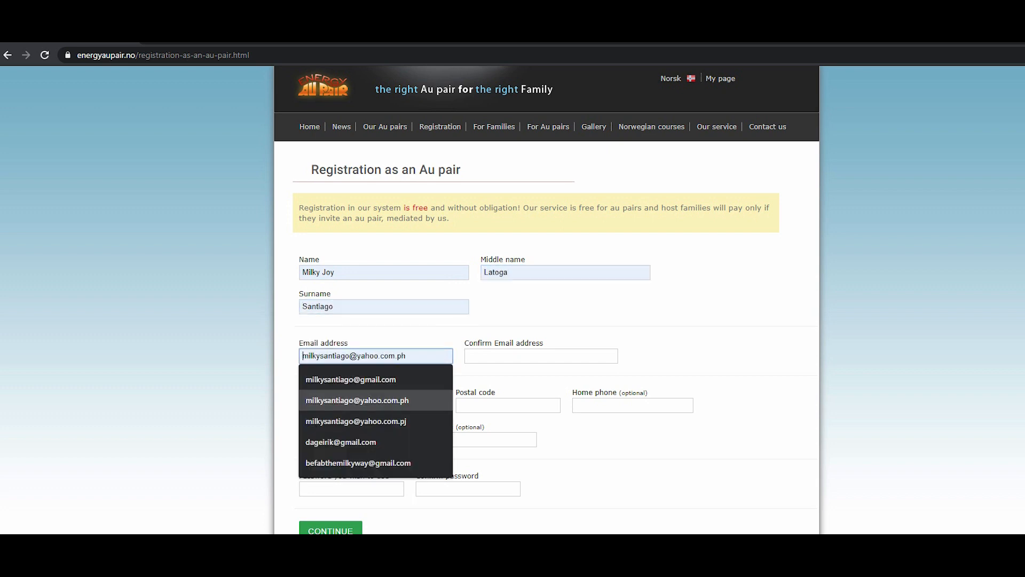
key(Up)
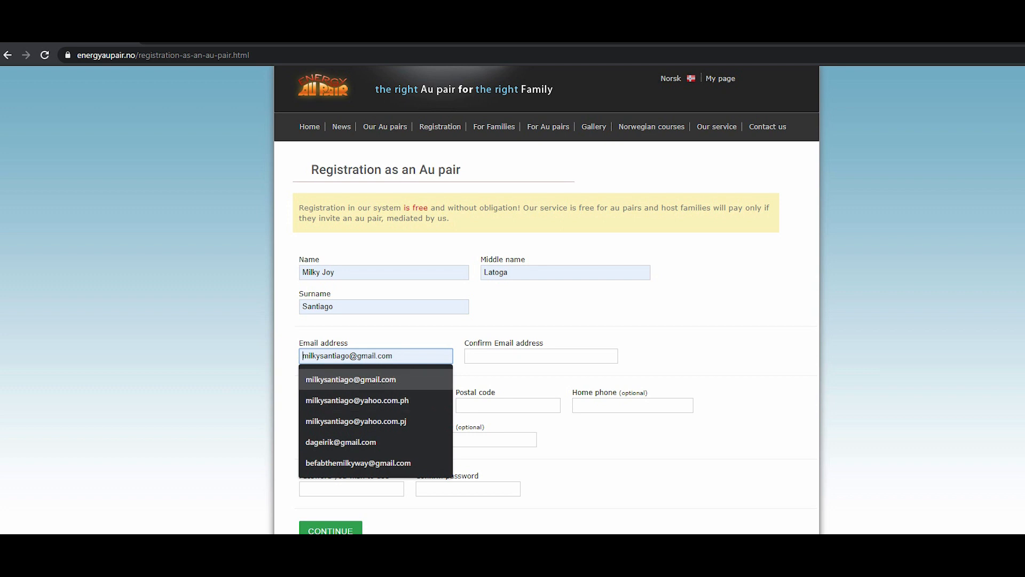
key(Down)
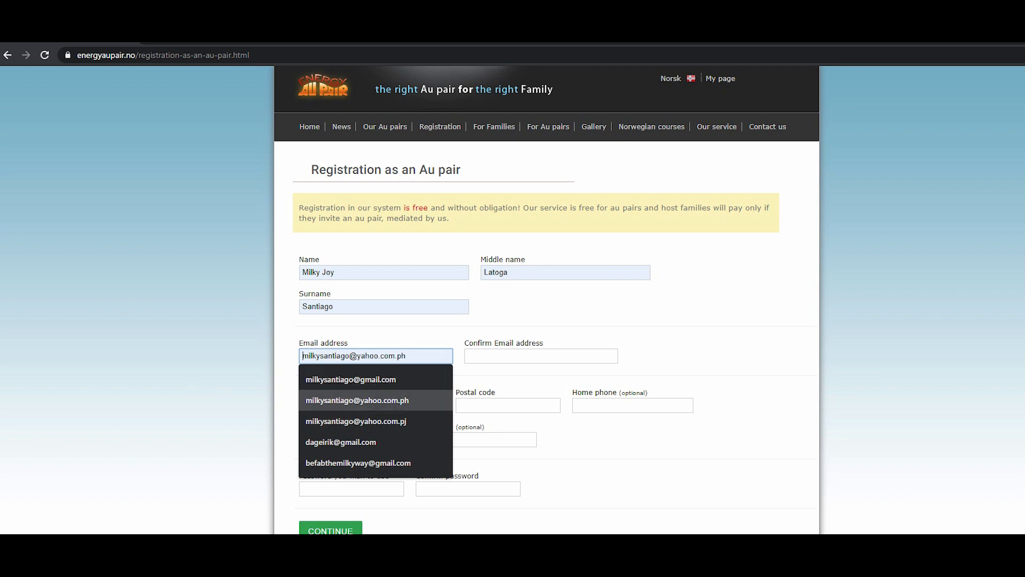
key(Up)
key(Down)
key(Down)
key(Down)
key(Down)
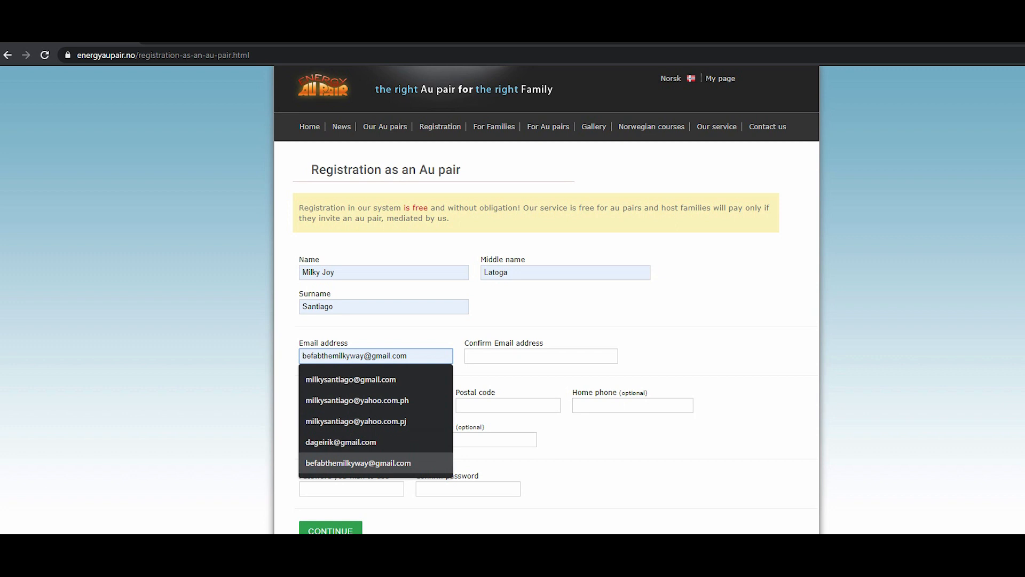
key(Up)
key(Up)
key(Up)
key(Up)
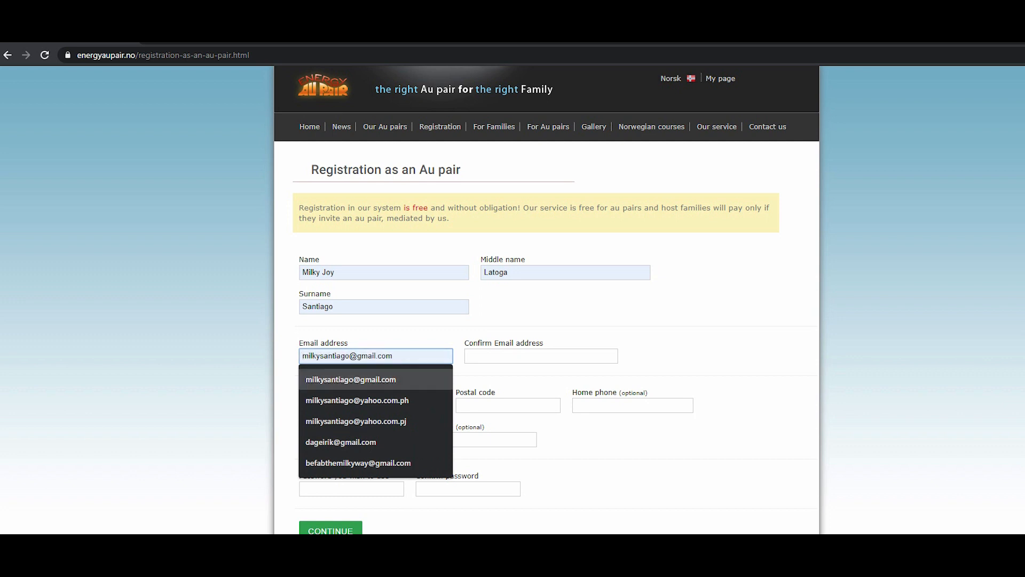
key(Down)
key(Return)
key(Tab)
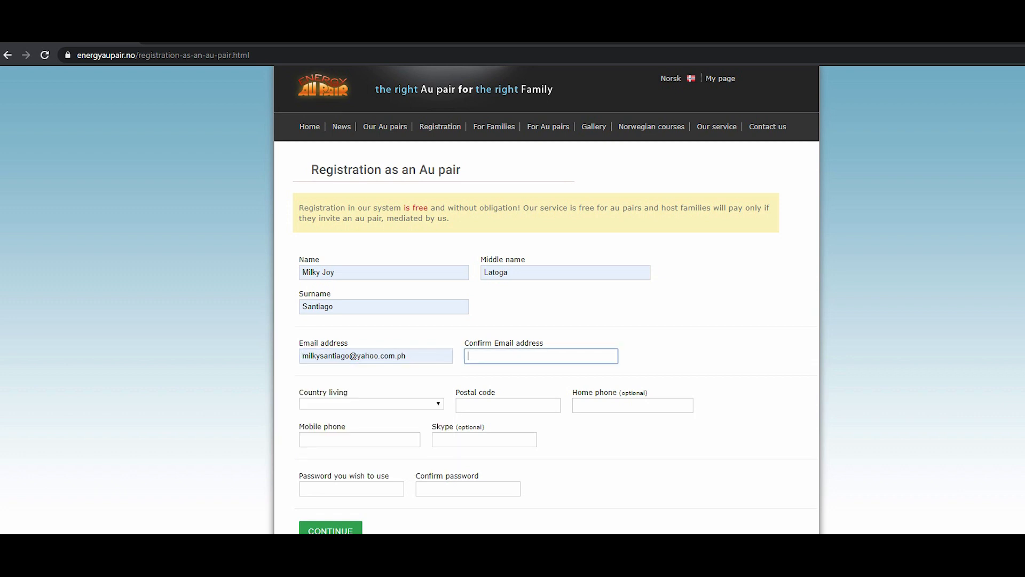
Fill in the confirm email field with the same saved address.
key(Down)
key(Down)
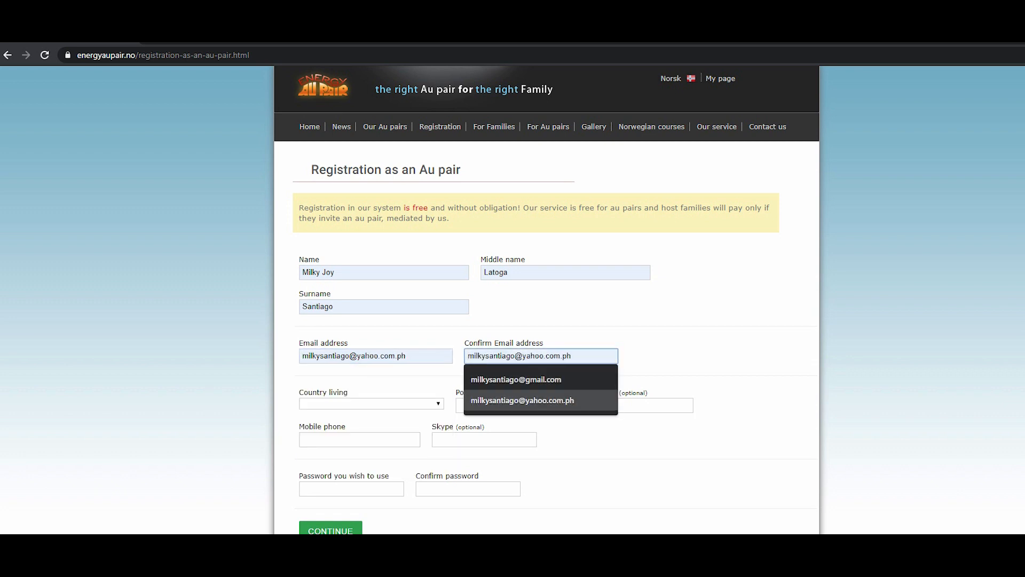
key(Return)
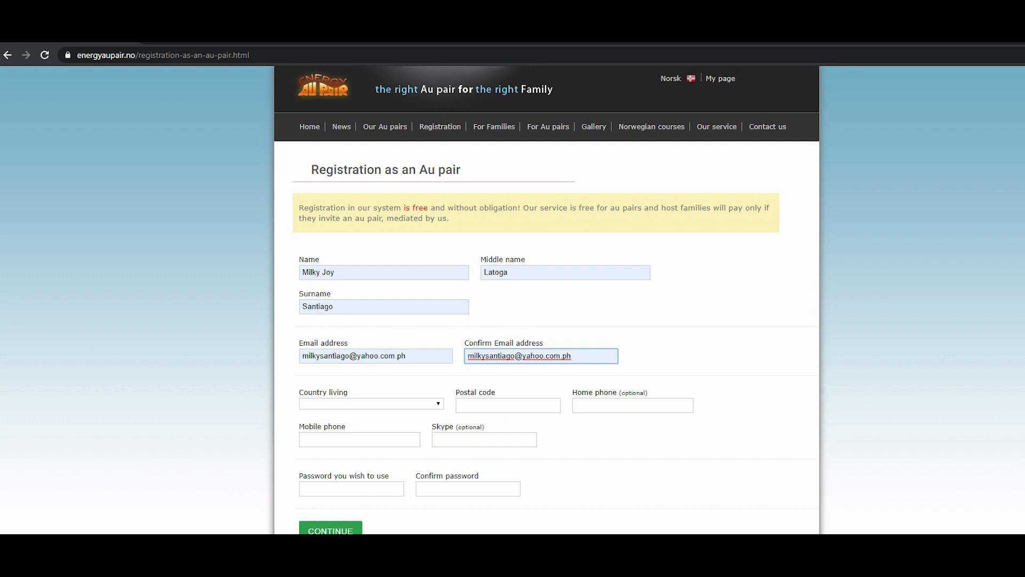
Set the country living to Norway.
click(372, 403)
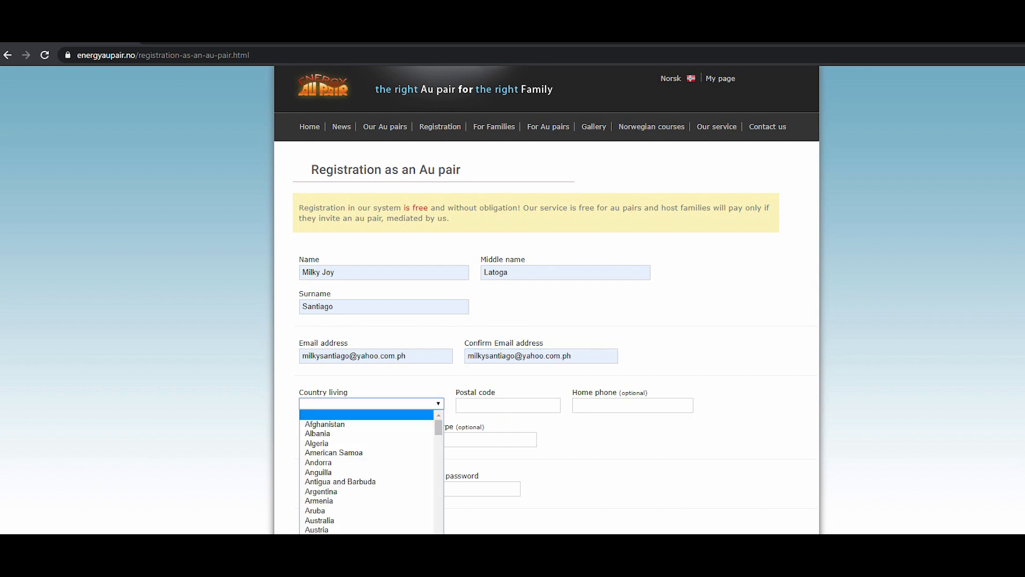
text(nor)
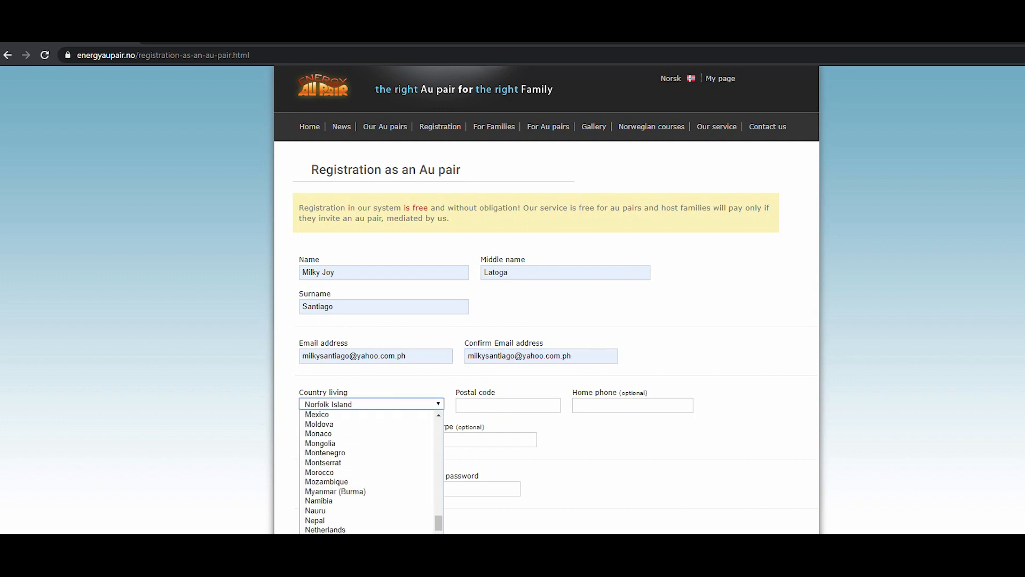
text(w)
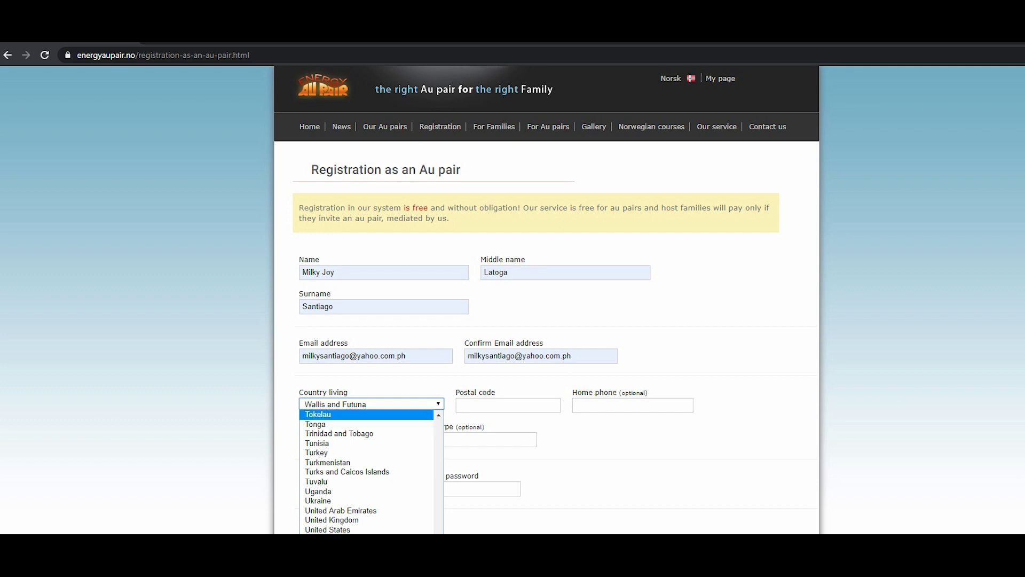
click(372, 403)
click(371, 404)
key(n)
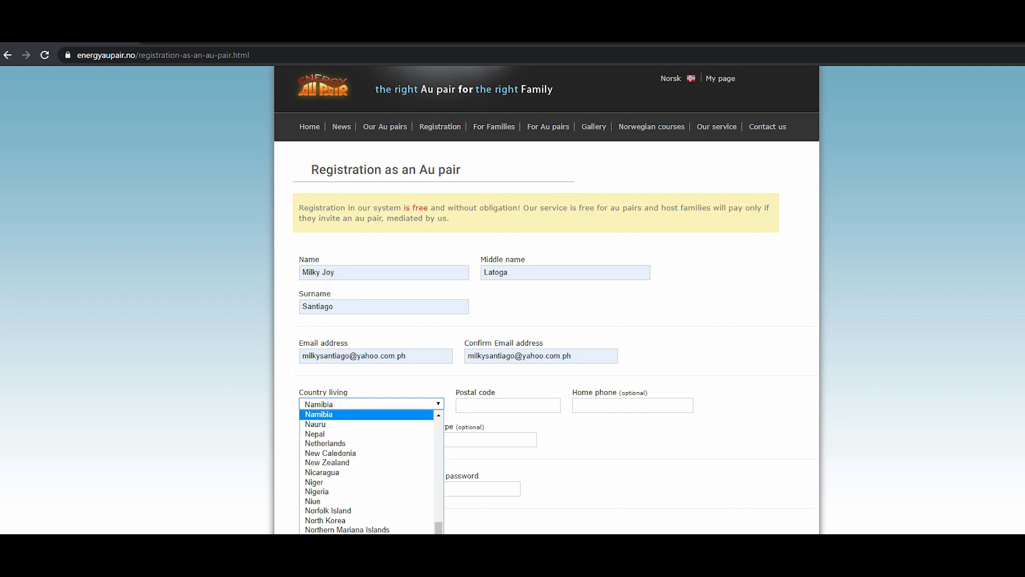
click(341, 548)
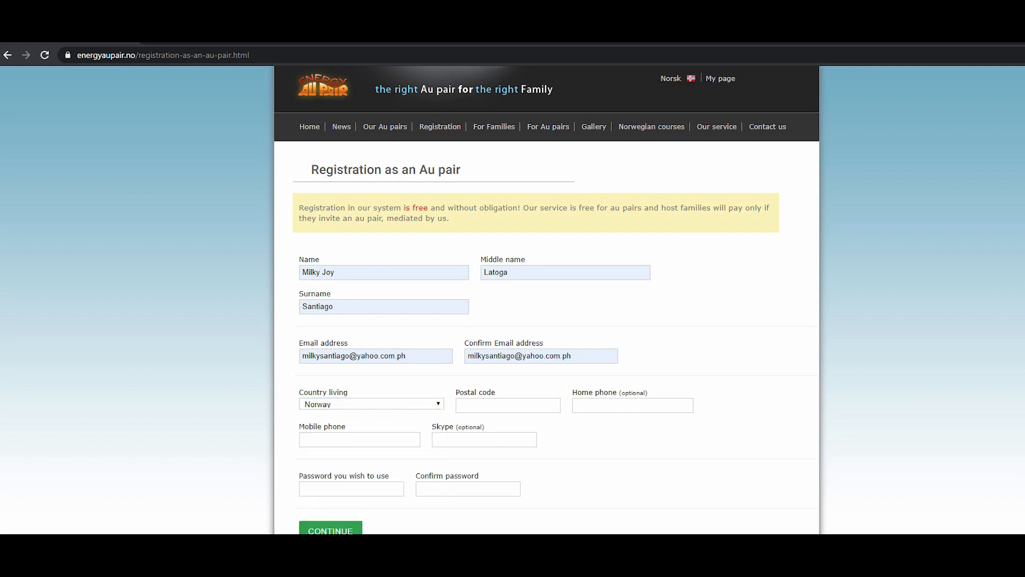
Enter the postal code and the mobile phone number.
click(508, 406)
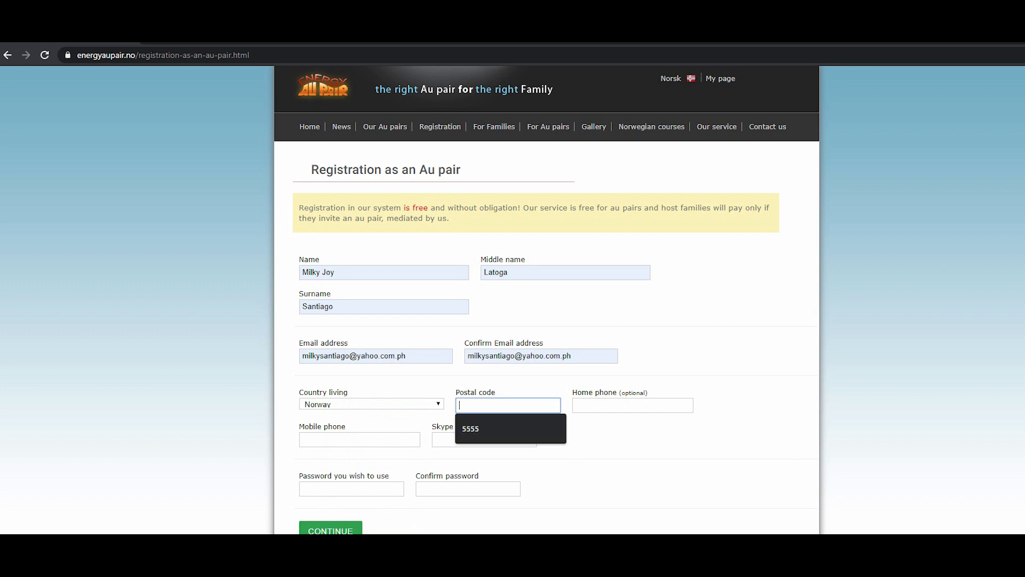
text(5555)
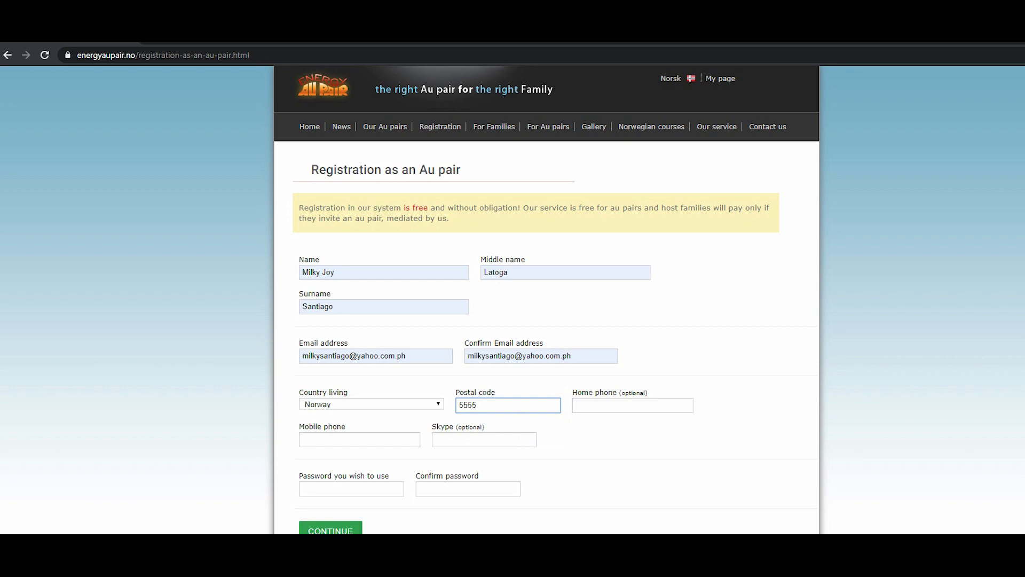
click(360, 440)
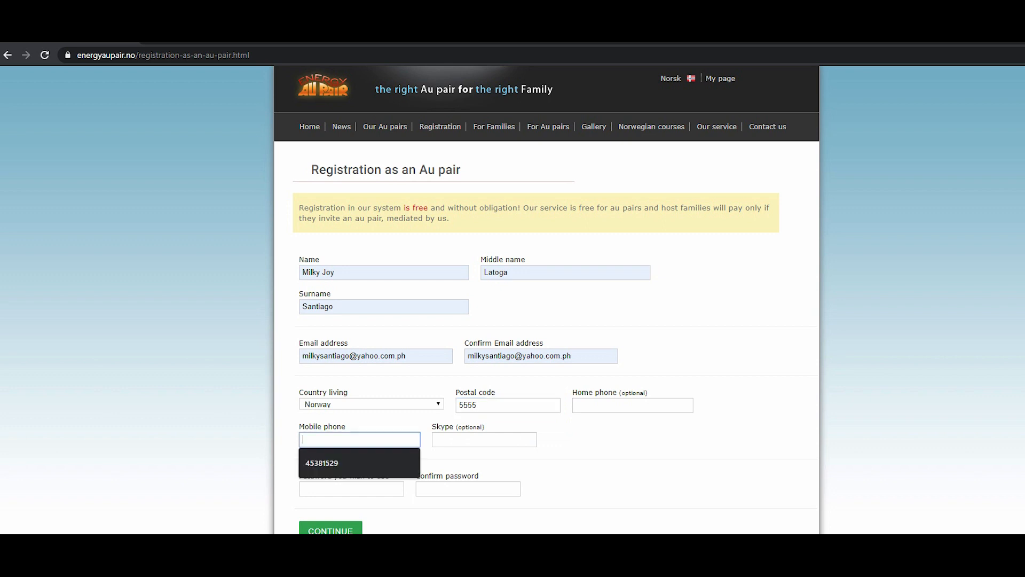
text(45381529)
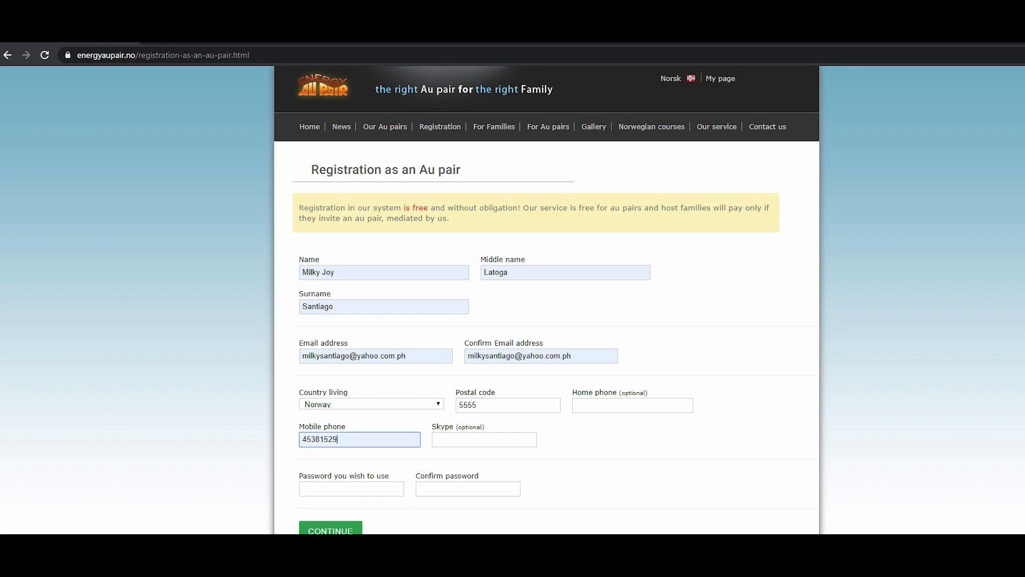
Fill in the optional Skype name from the autofill suggestion.
key(Tab)
text(o)
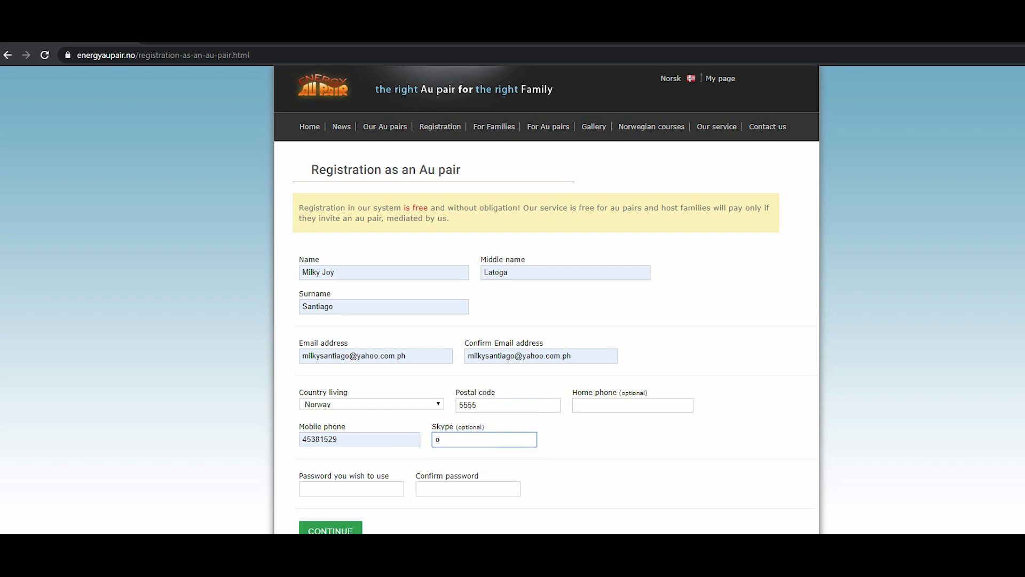
text(ts)
key(Down)
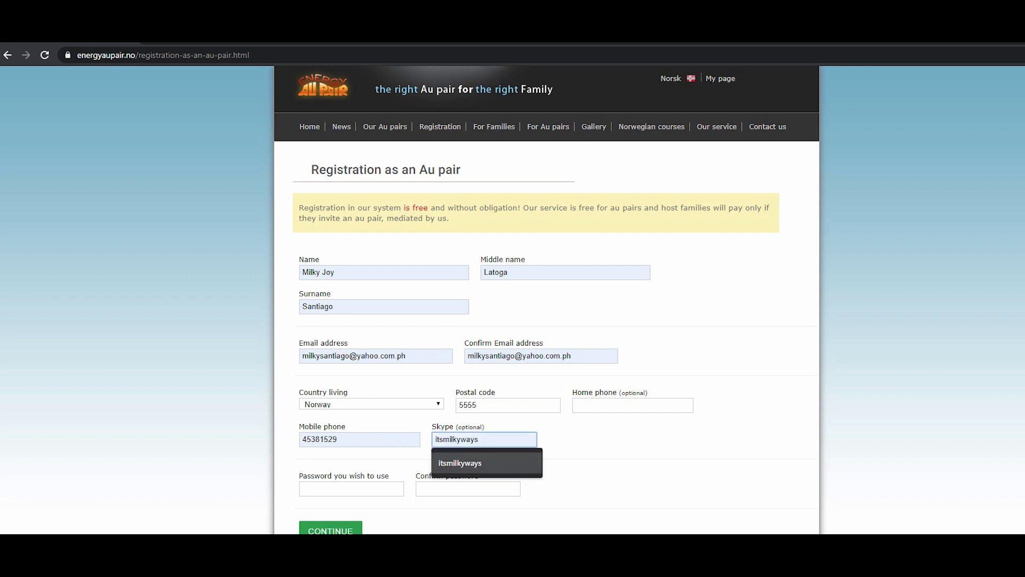
key(Return)
Enter and confirm the account password, then submit the registration.
click(351, 489)
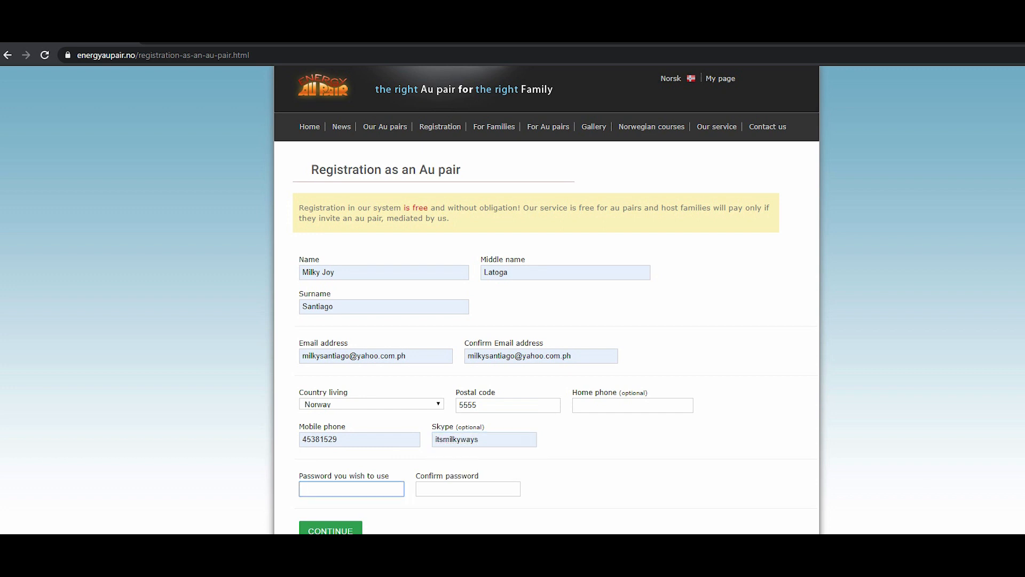
text(••••••••••)
key(Tab)
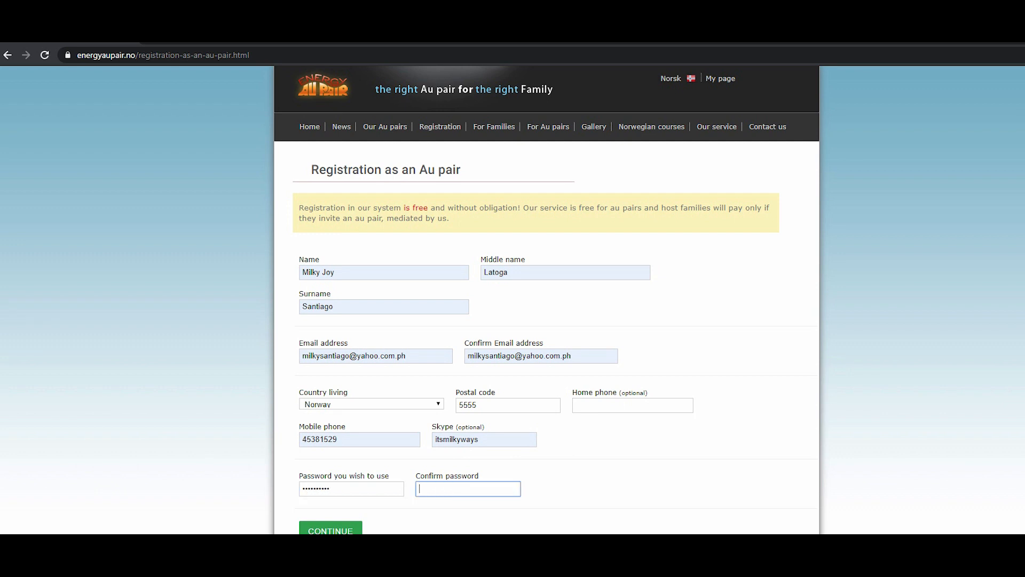
text(••••••••••)
key(Return)
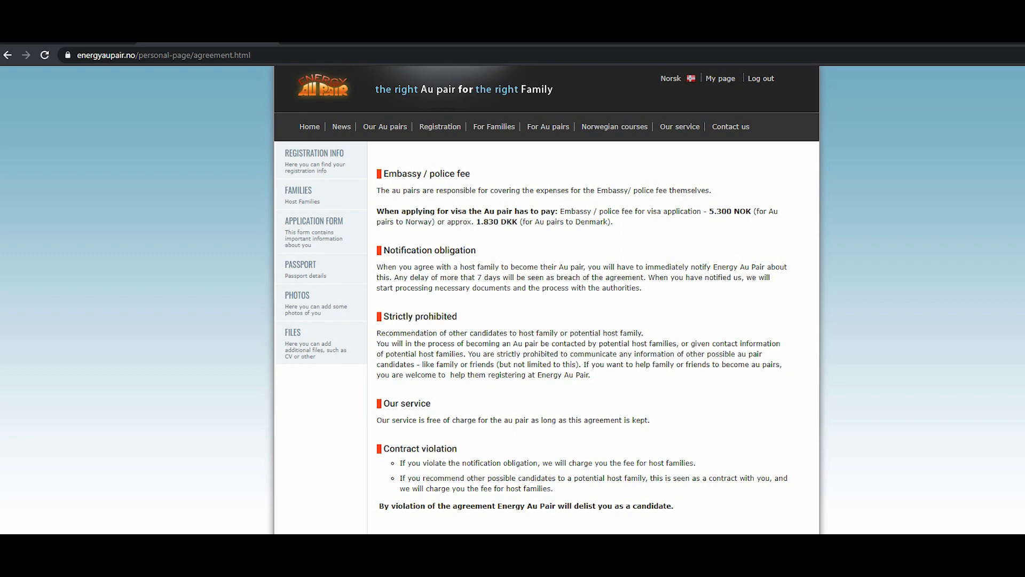
Go through the Host Families section to the Application Form and set gender to female.
click(298, 190)
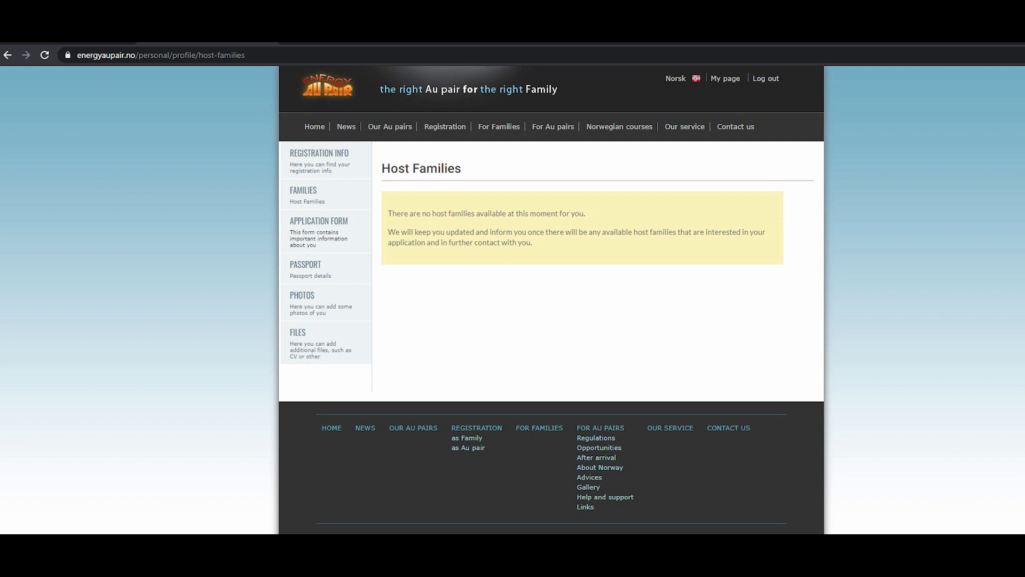
click(319, 232)
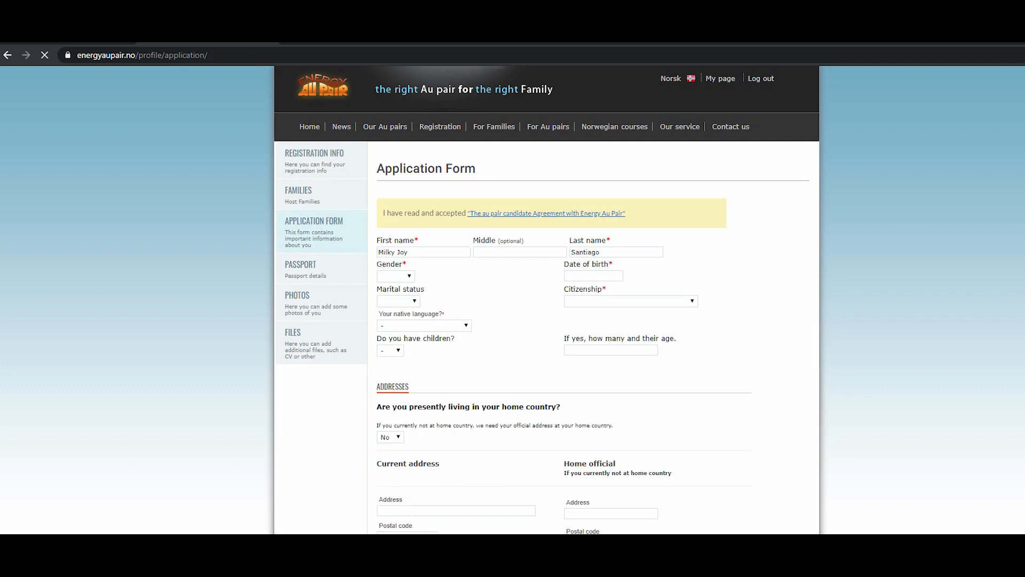
click(396, 276)
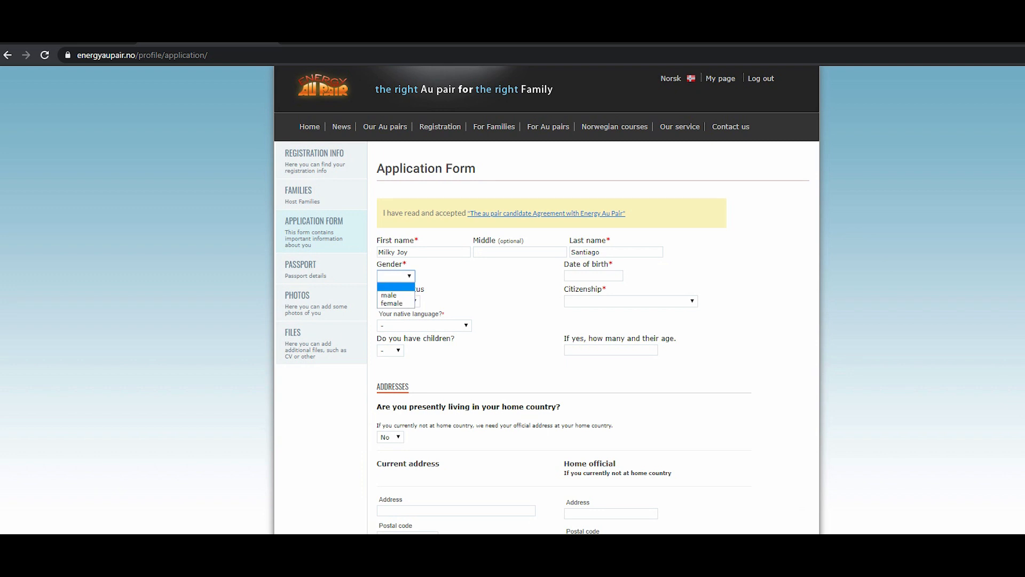
click(392, 303)
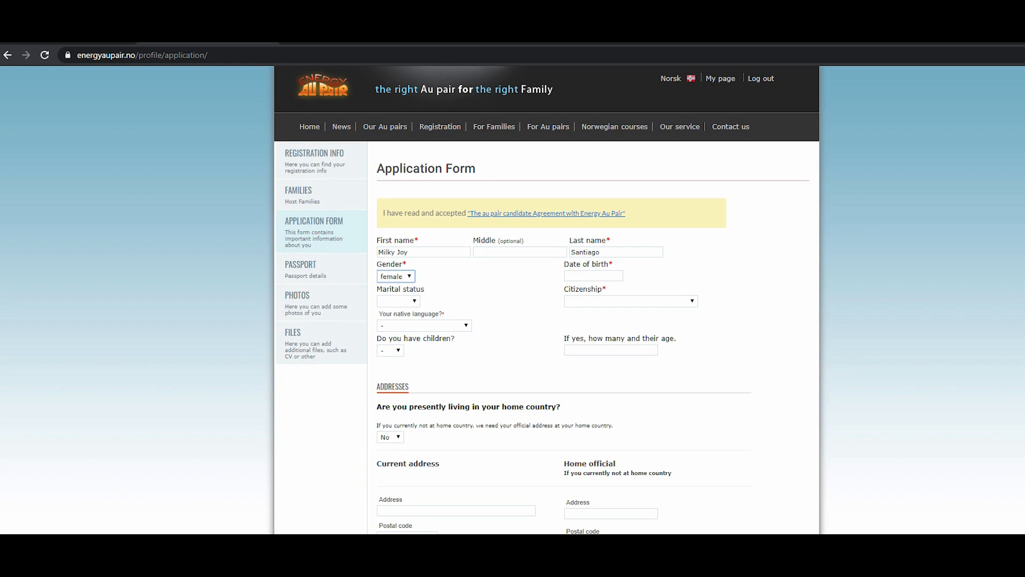
Enter the date of birth in the application form.
click(593, 276)
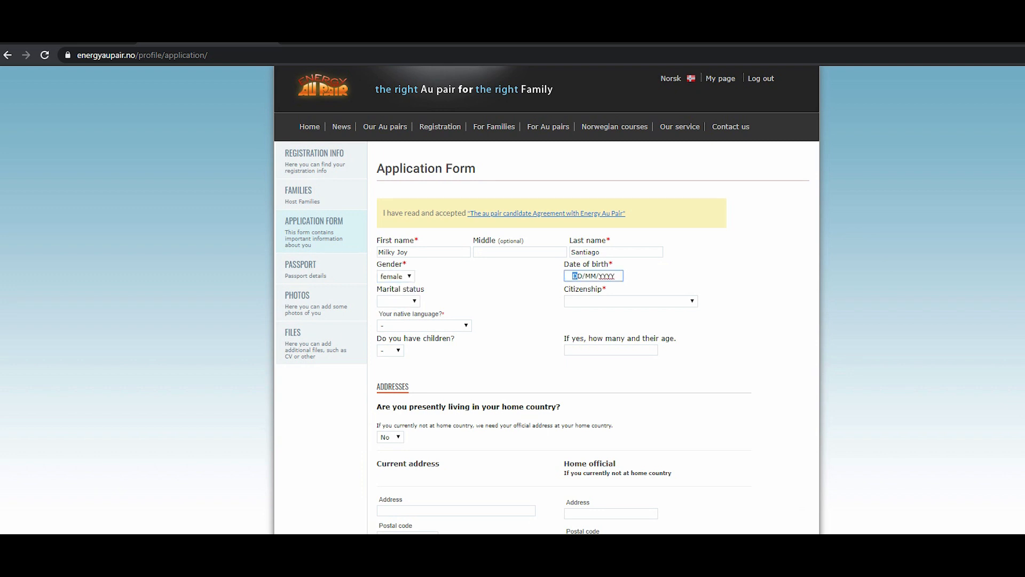
text(07/11/)
text(1990)
key(Tab)
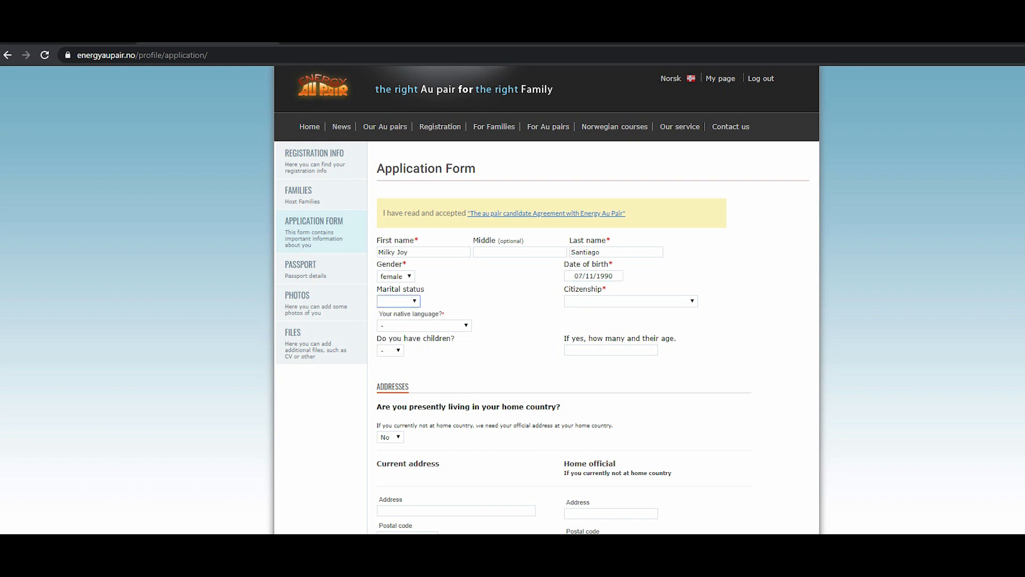
Set marital status to single.
key(space)
key(Down)
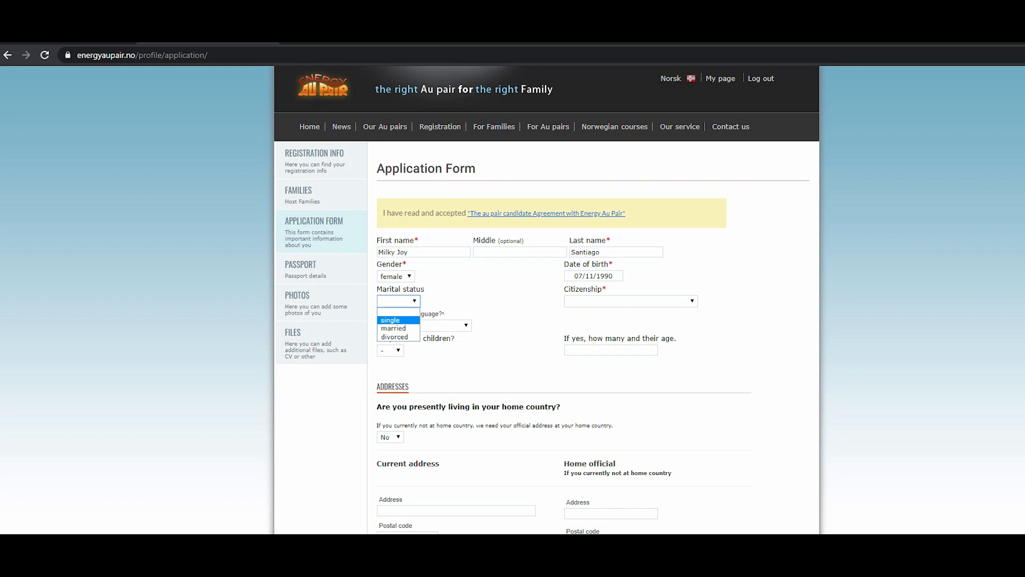
key(Return)
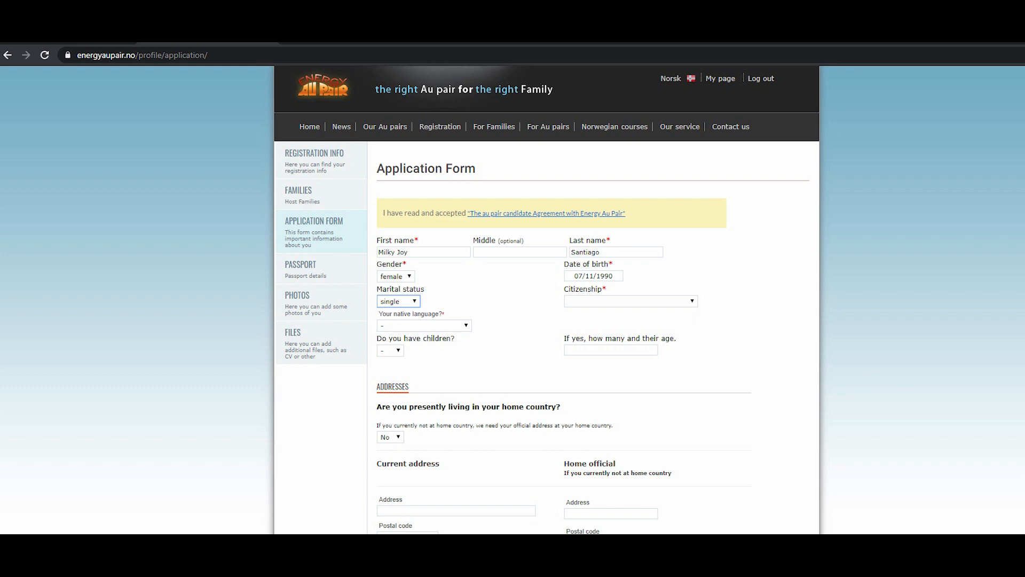
Choose Philippines as the citizenship.
key(Tab)
key(alt+Down)
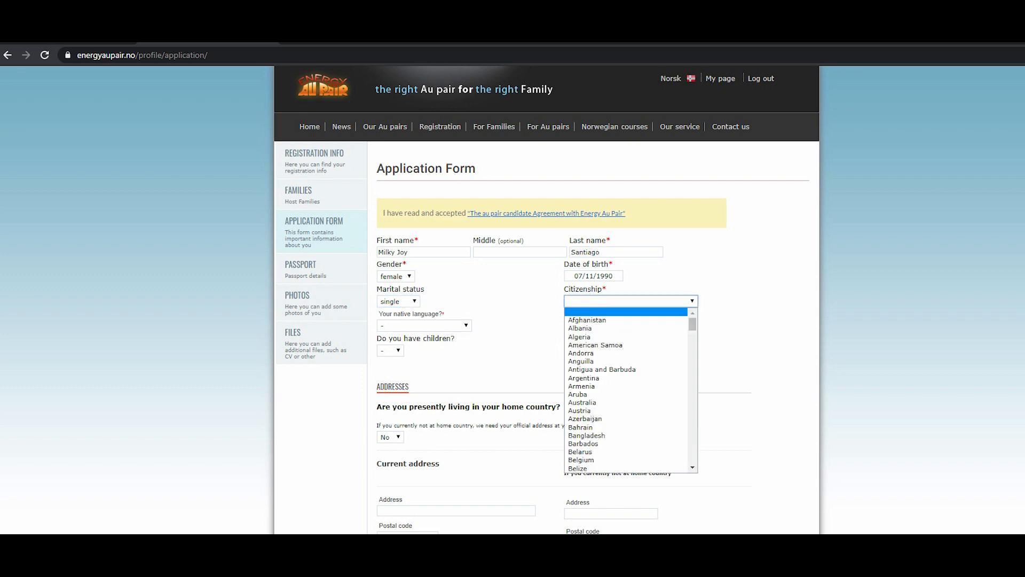
text(p)
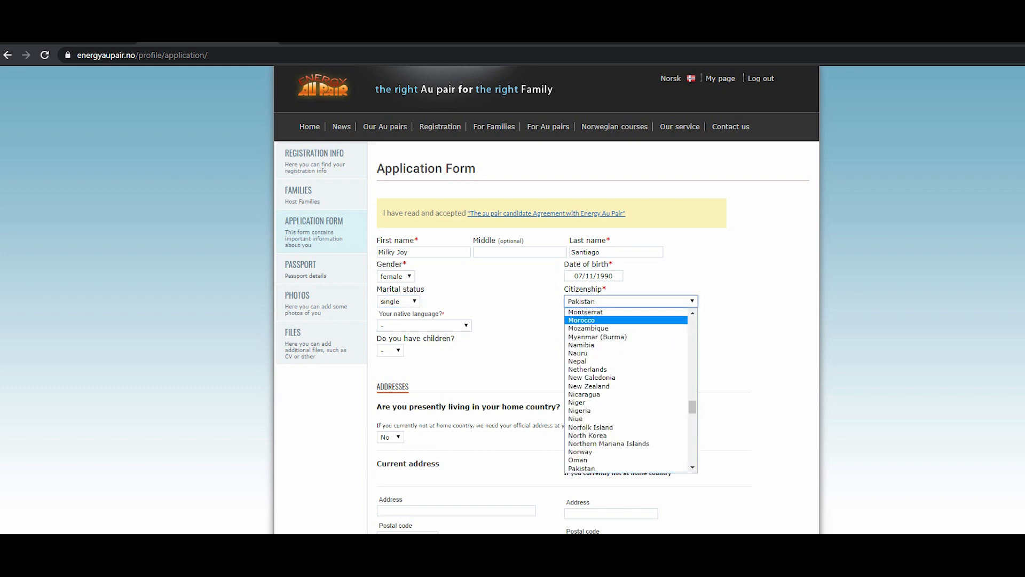
text(h)
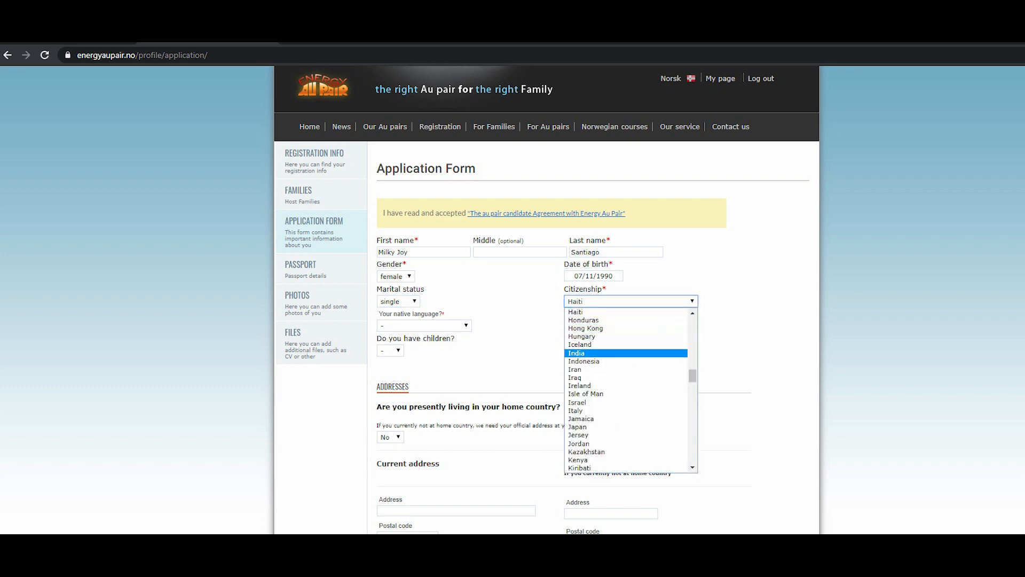
text(p)
scroll(625, 390, down, 3)
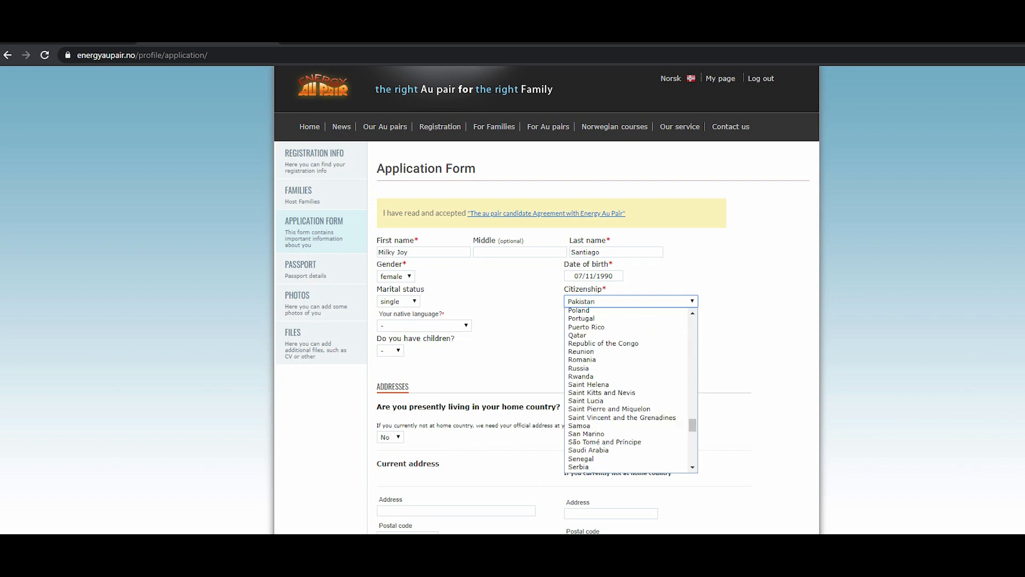
scroll(626, 389, up, 3)
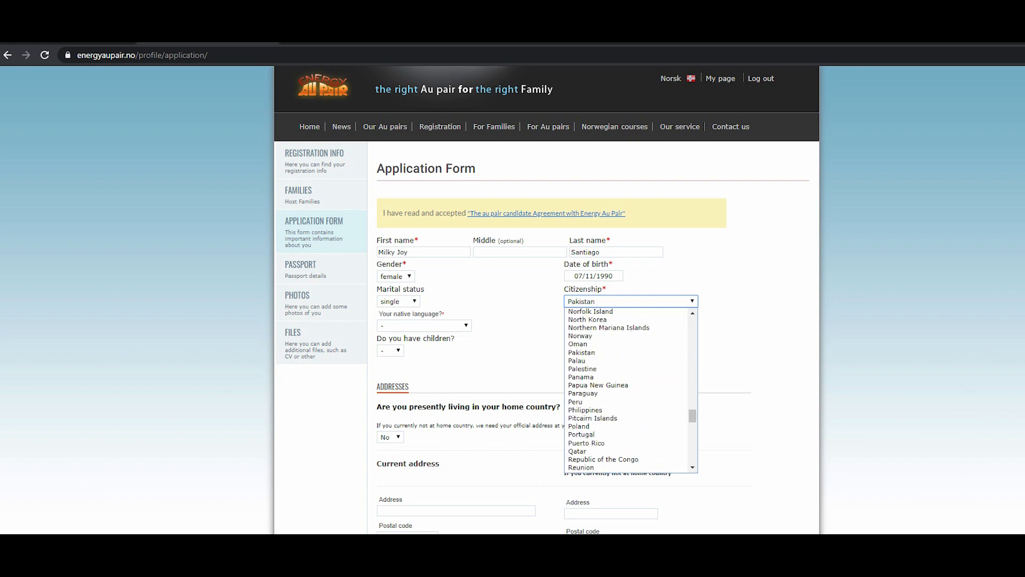
click(585, 410)
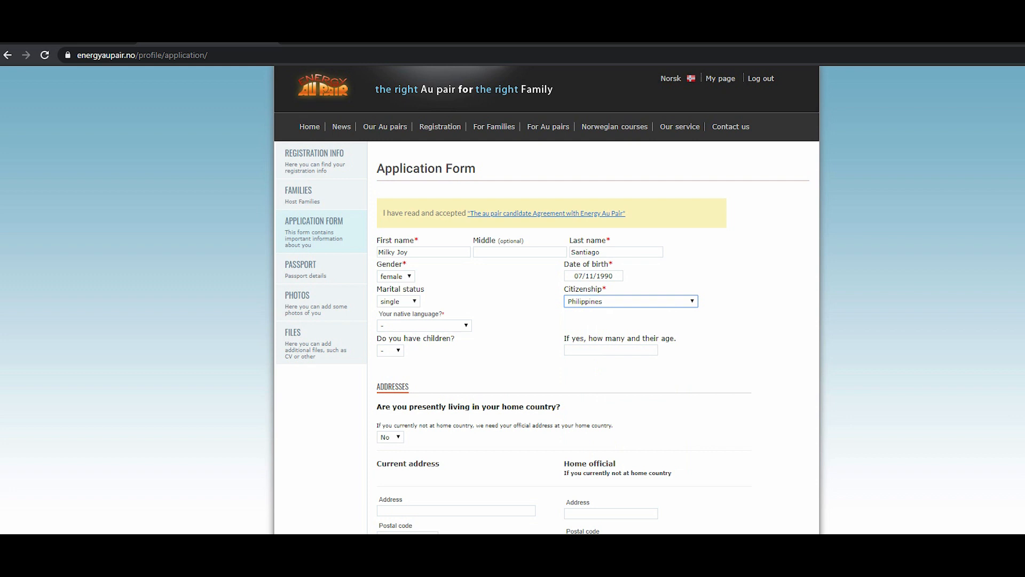
Set the native language to Tagalog and answer No to having children.
click(425, 325)
scroll(422, 413, down, 5)
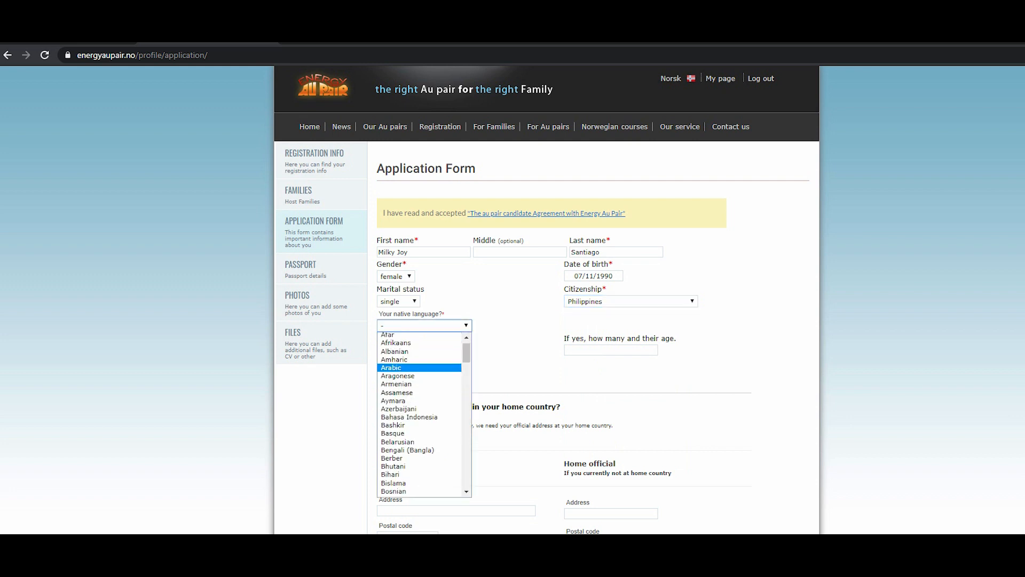
scroll(422, 413, down, 7)
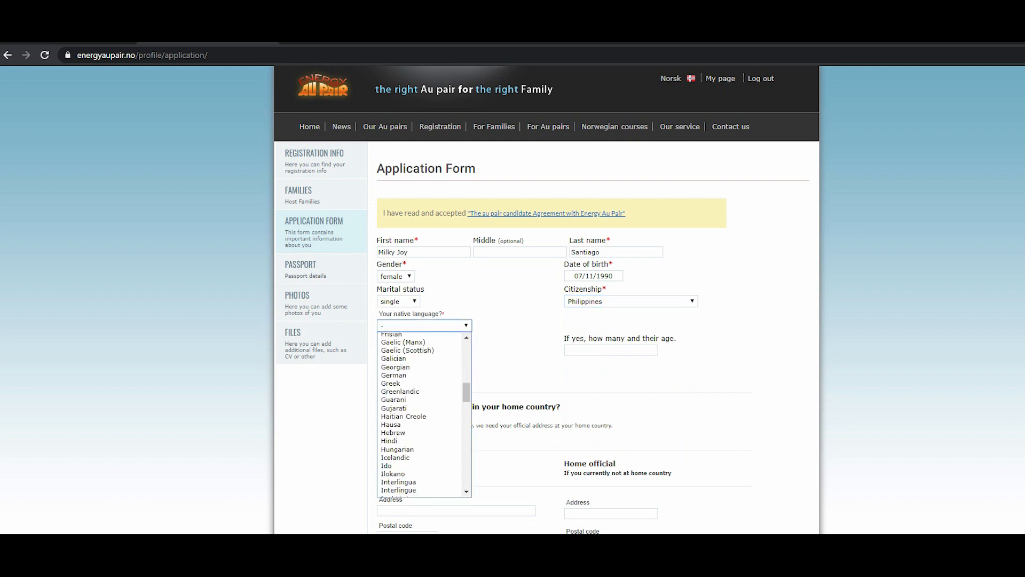
scroll(421, 414, down, 10)
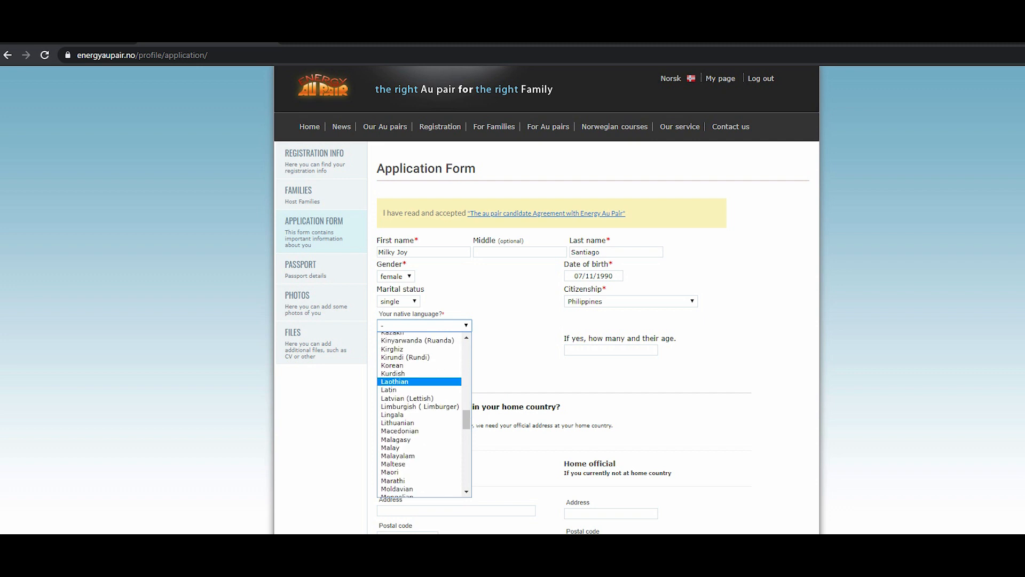
scroll(422, 414, down, 5)
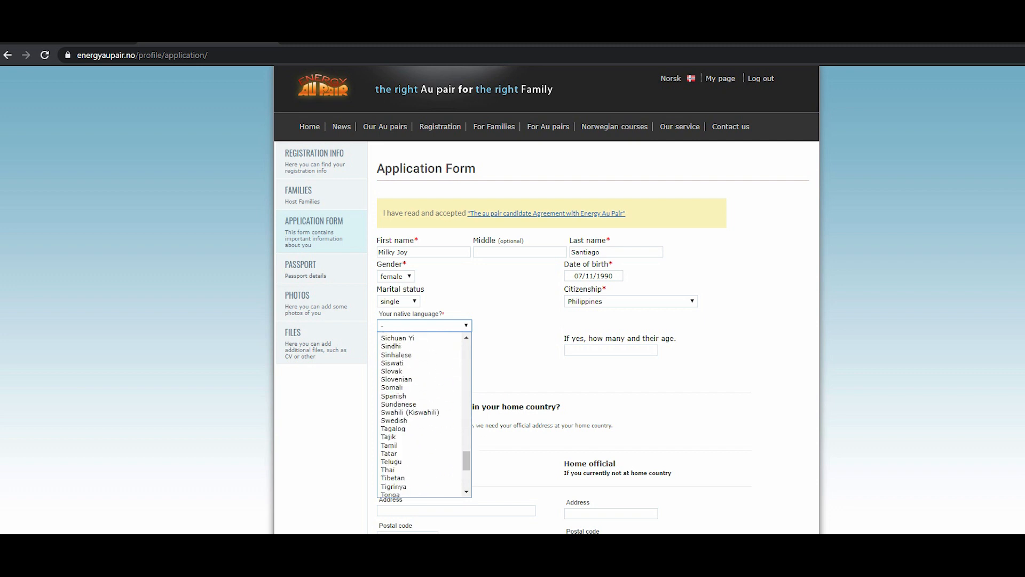
scroll(422, 414, up, 5)
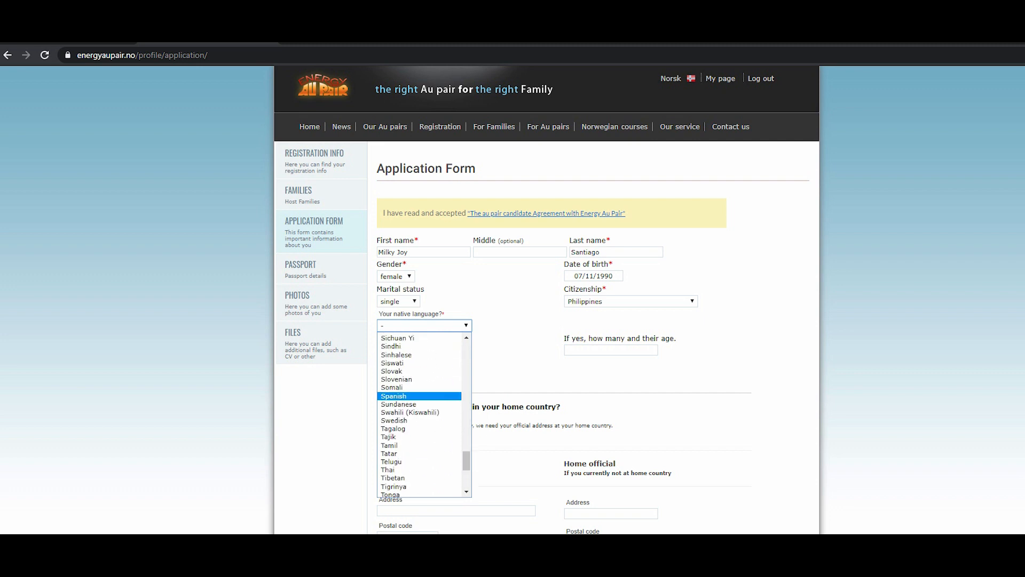
click(405, 428)
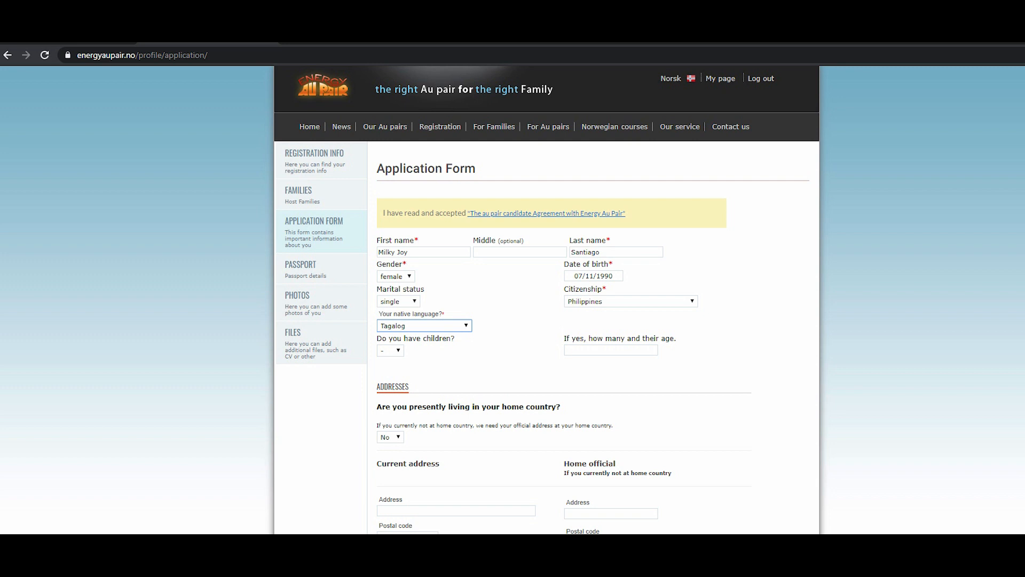
click(390, 350)
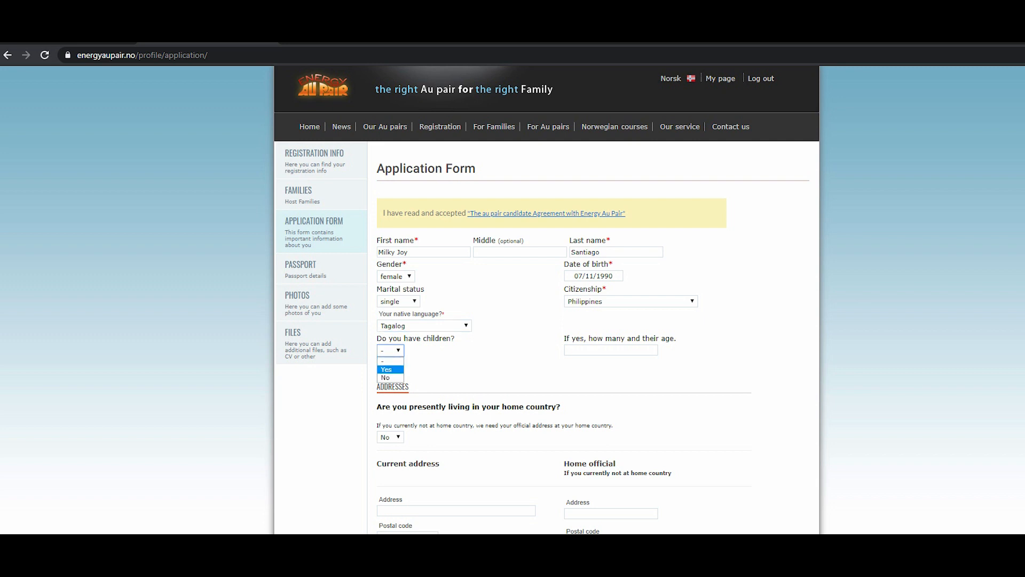
click(387, 378)
Fill in the street address and place name of the current address.
scroll(546, 299, down, 2)
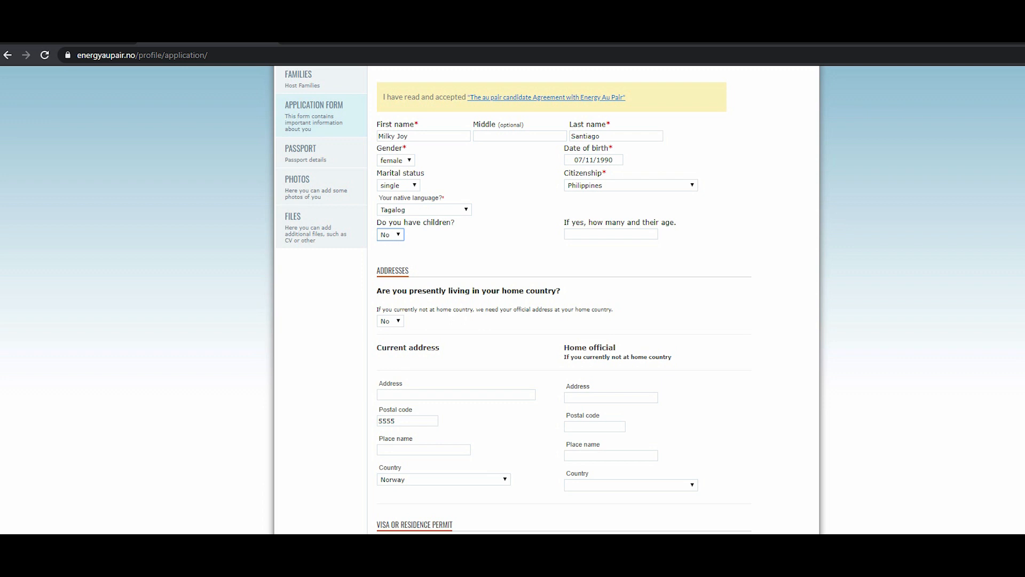
scroll(547, 299, down, 1)
scroll(547, 299, down, 1)
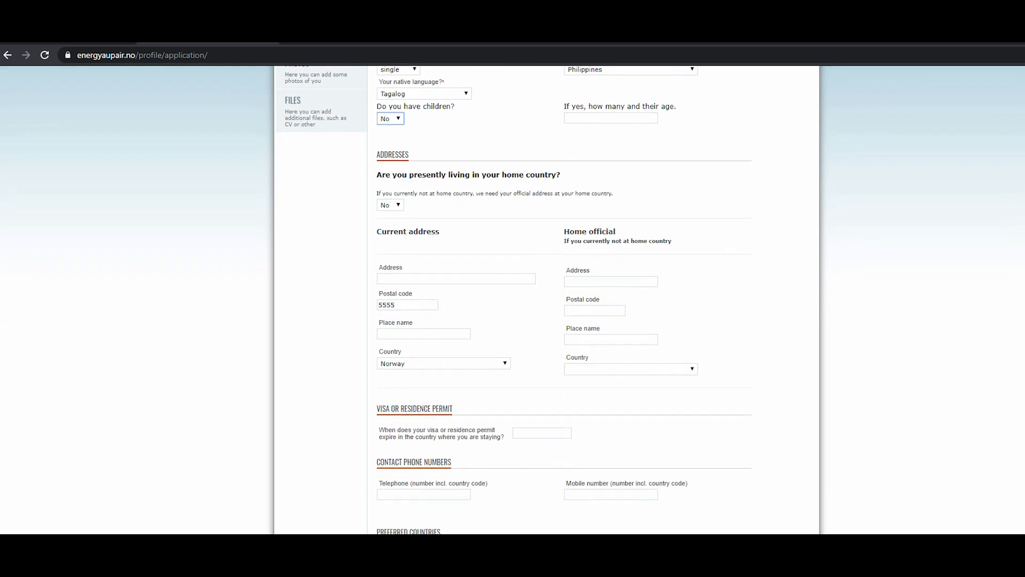
click(456, 279)
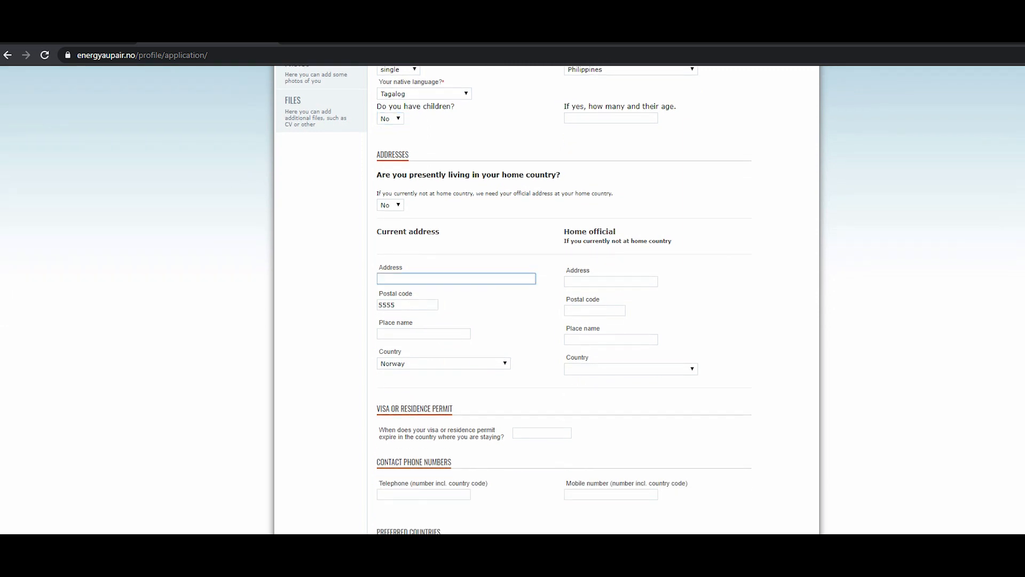
click(423, 334)
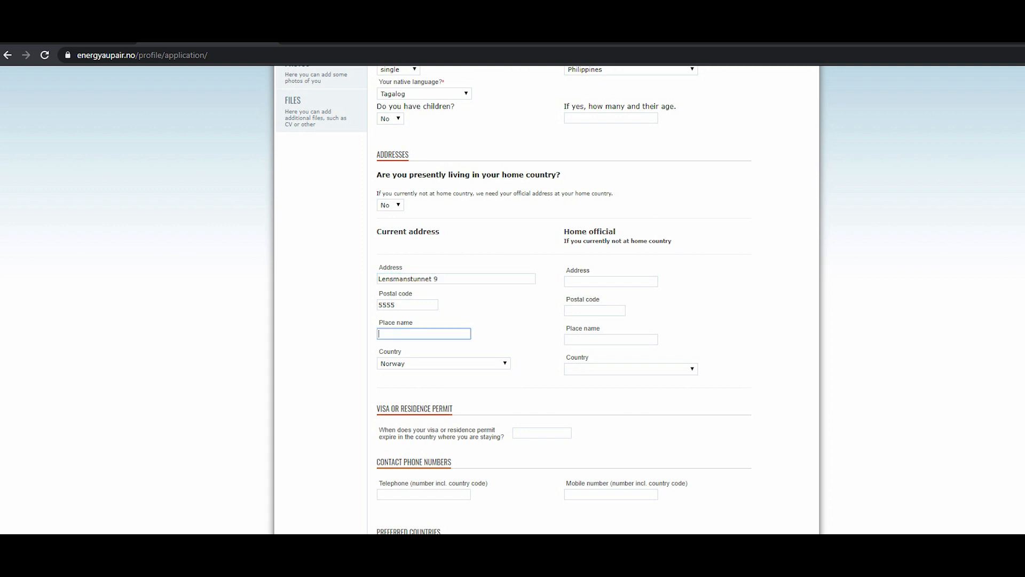
text(Førde )
text(I HOr)
text(ordaland)
Set the visa or residence permit expiry date to 08/08/2020.
scroll(547, 299, down, 3)
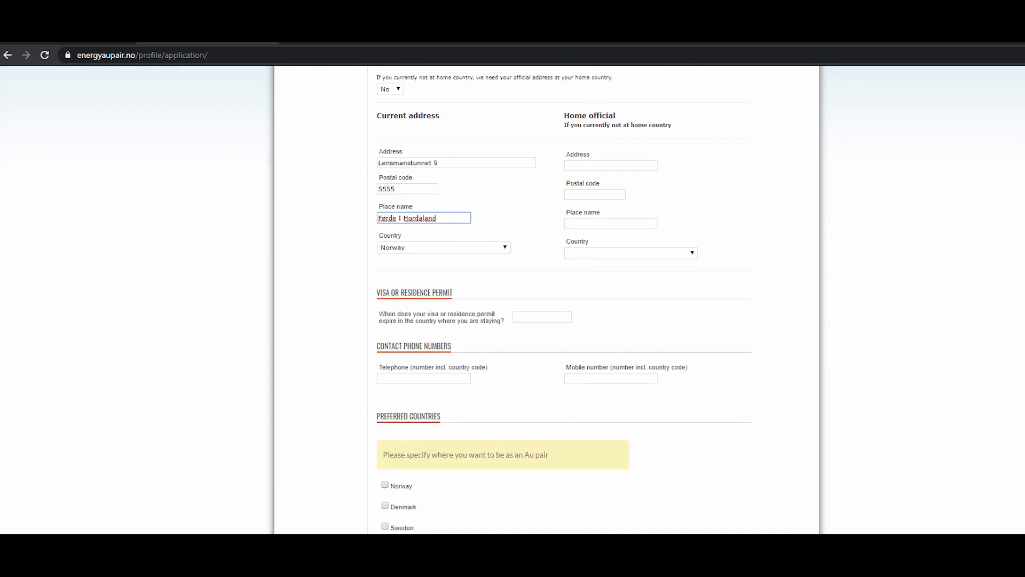
scroll(547, 299, down, 1)
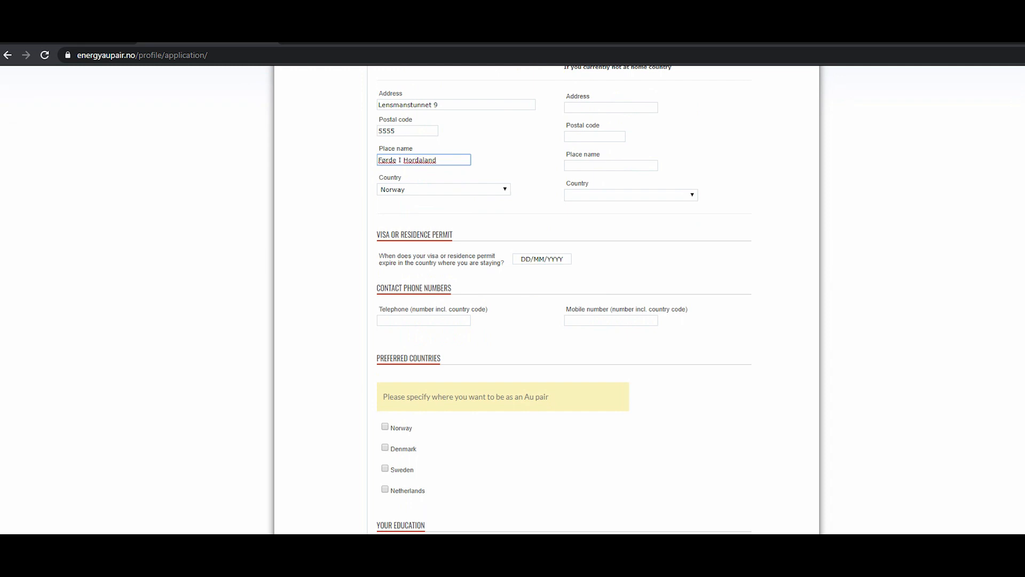
click(541, 259)
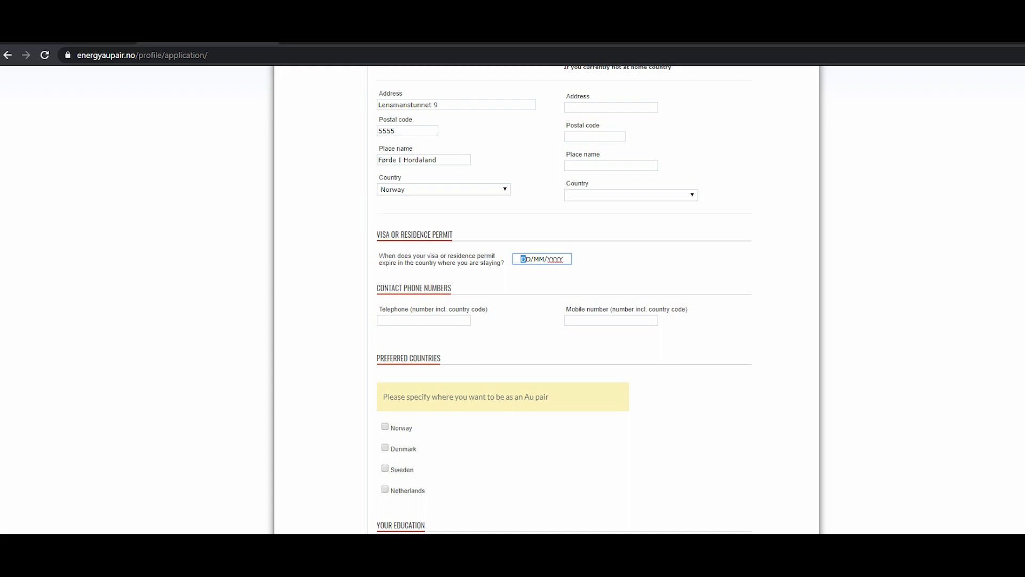
text(08/08/2020)
Enter the applicant's mobile number including the country code.
click(423, 320)
click(611, 320)
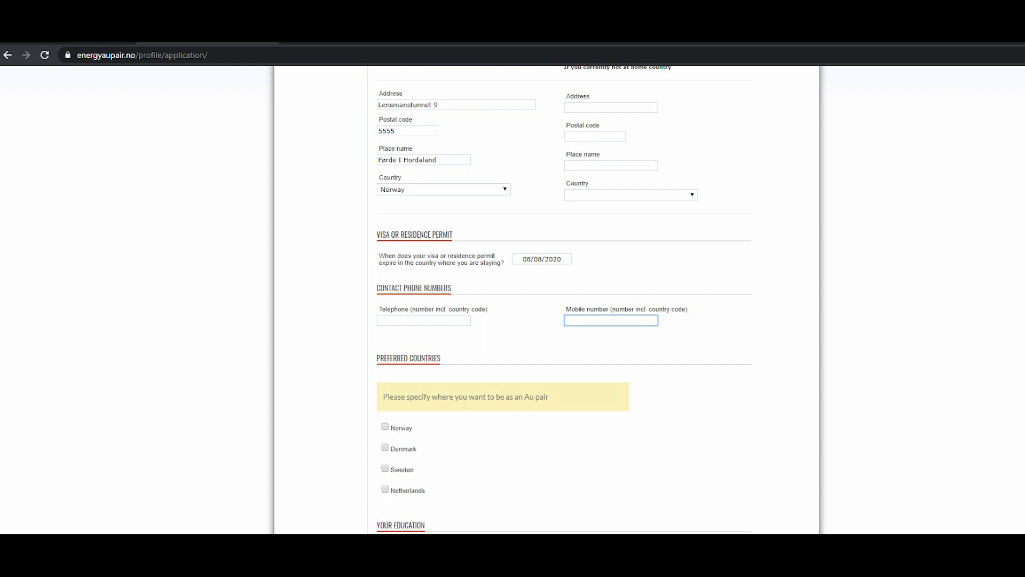
Tick Norway as the preferred au pair country.
scroll(563, 298, down, 1)
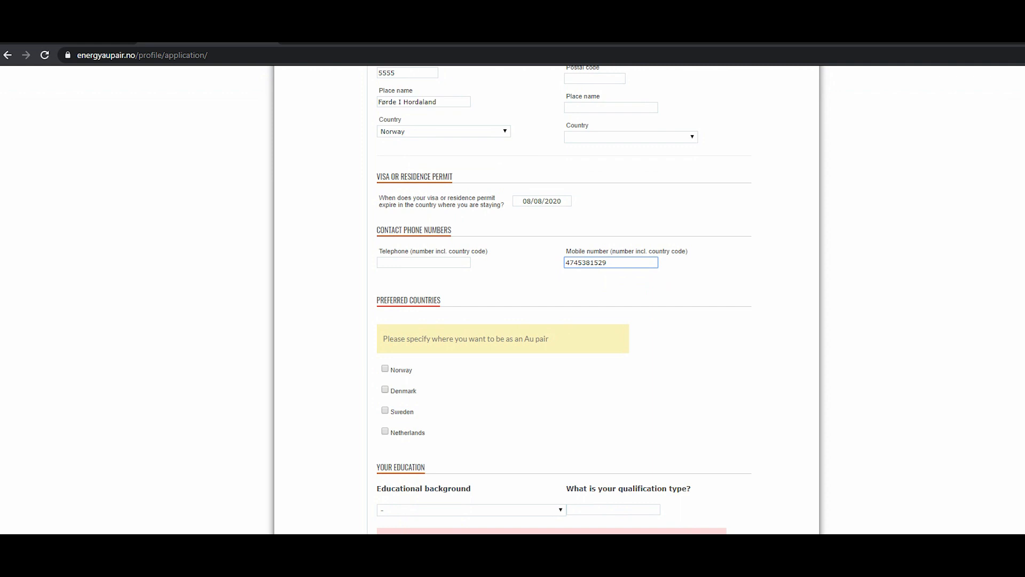
scroll(563, 298, down, 1)
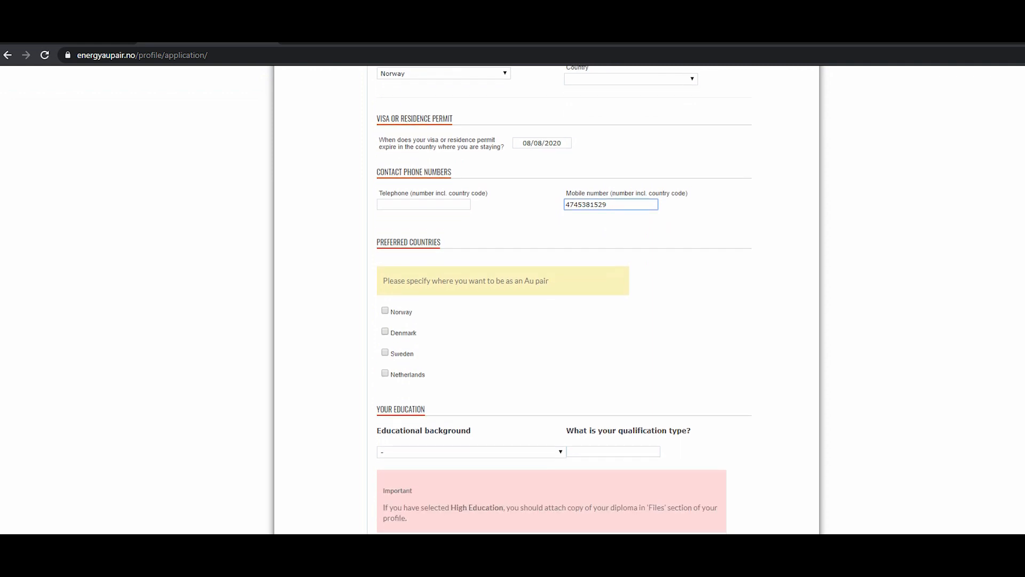
click(385, 311)
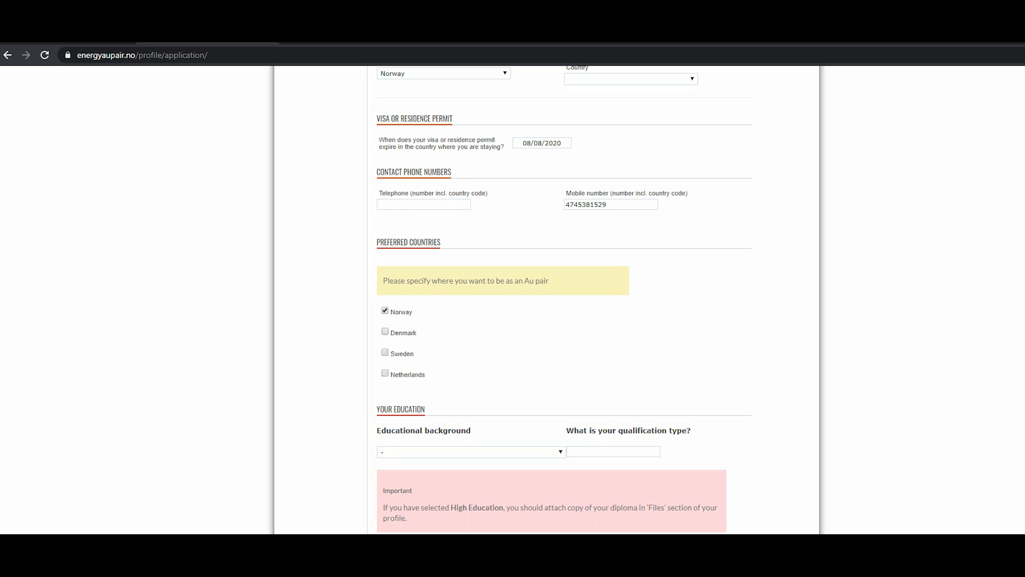
Set the educational background to High Education (minimum Bachelor's degree diploma).
scroll(547, 299, down, 3)
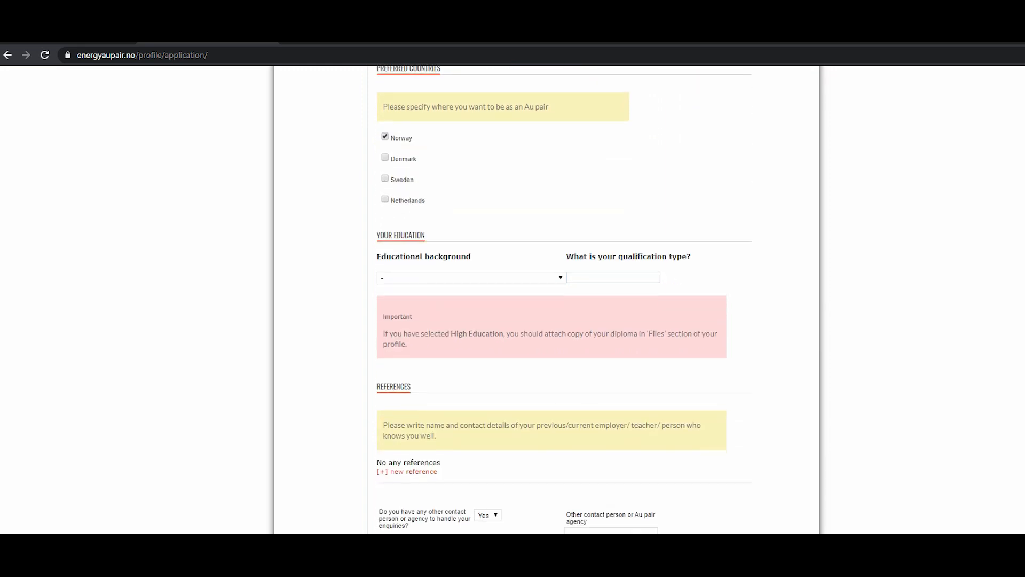
click(471, 278)
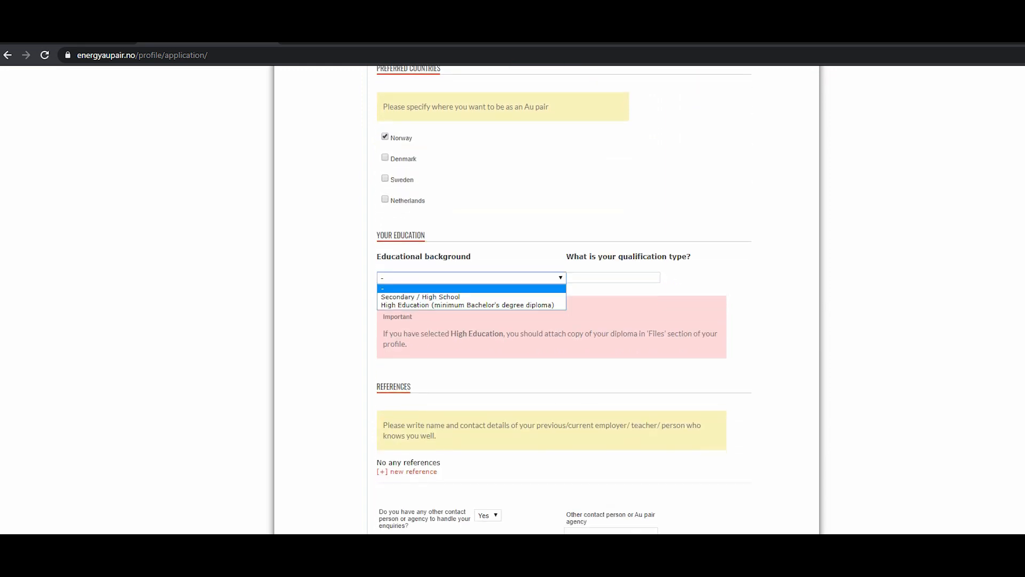
key(Down)
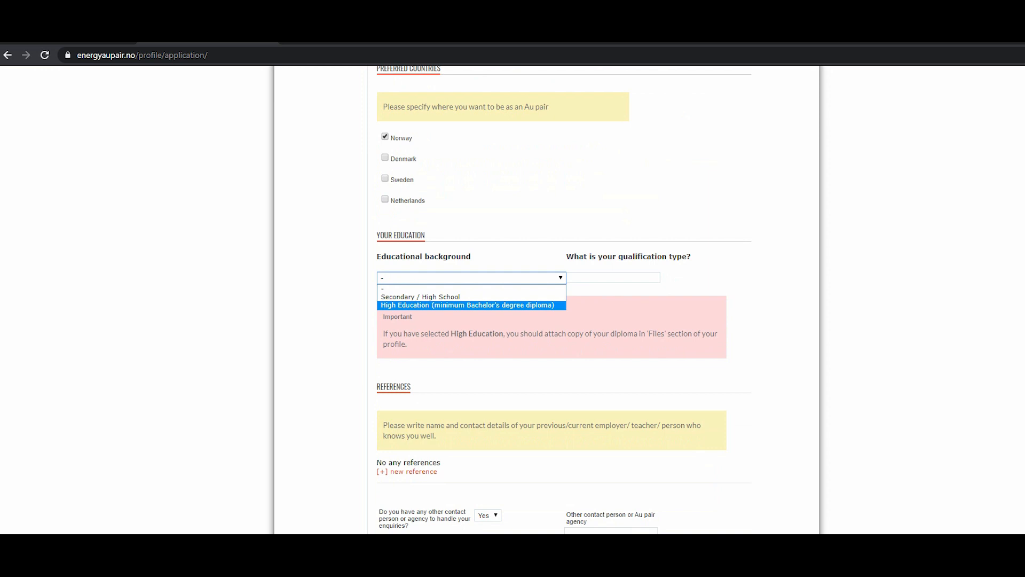
key(Escape)
click(613, 277)
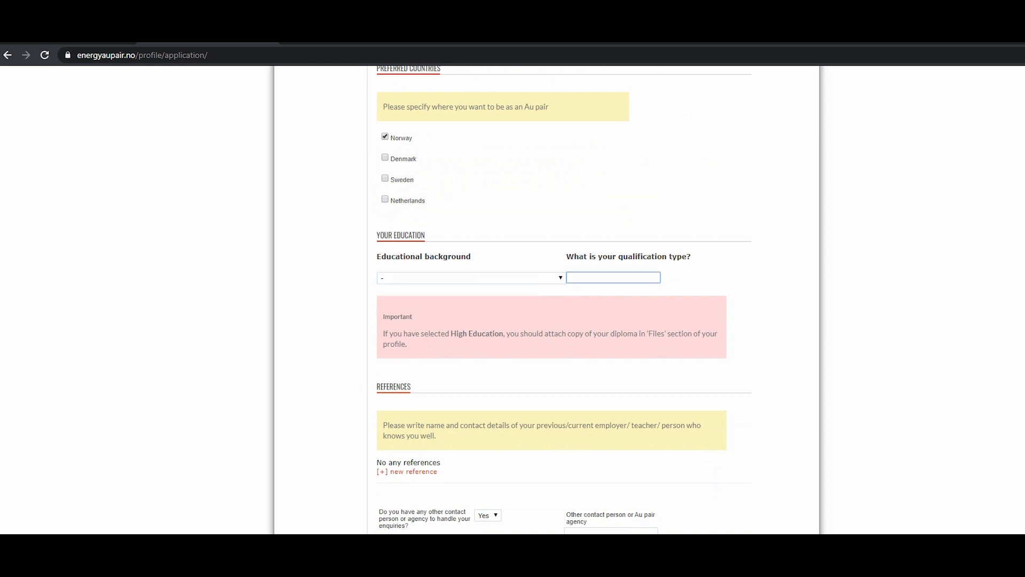
click(472, 277)
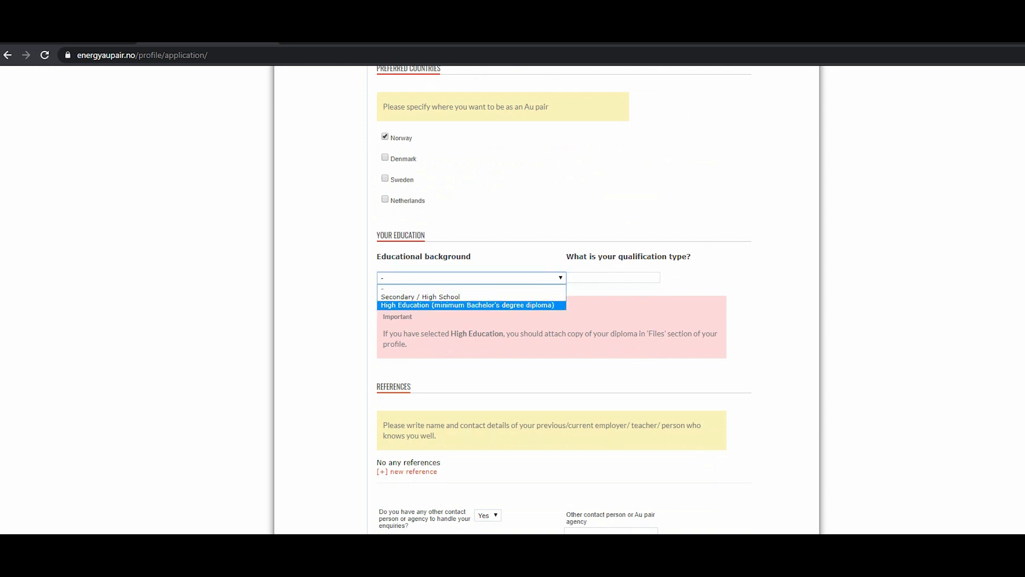
key(Return)
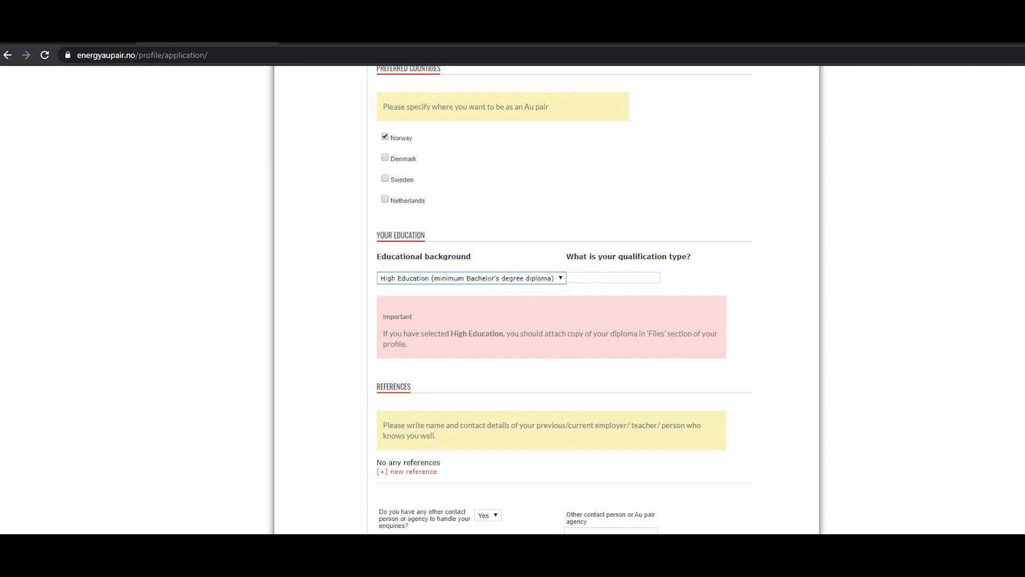
Add a new reference, entering the reference's name and contact phone number with country code.
scroll(564, 299, down, 2)
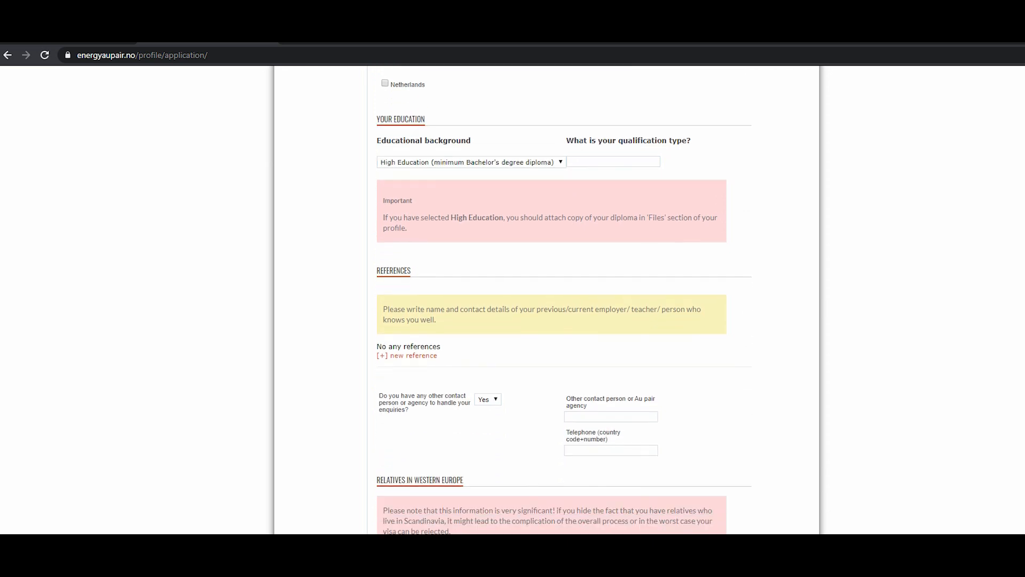
scroll(564, 299, down, 1)
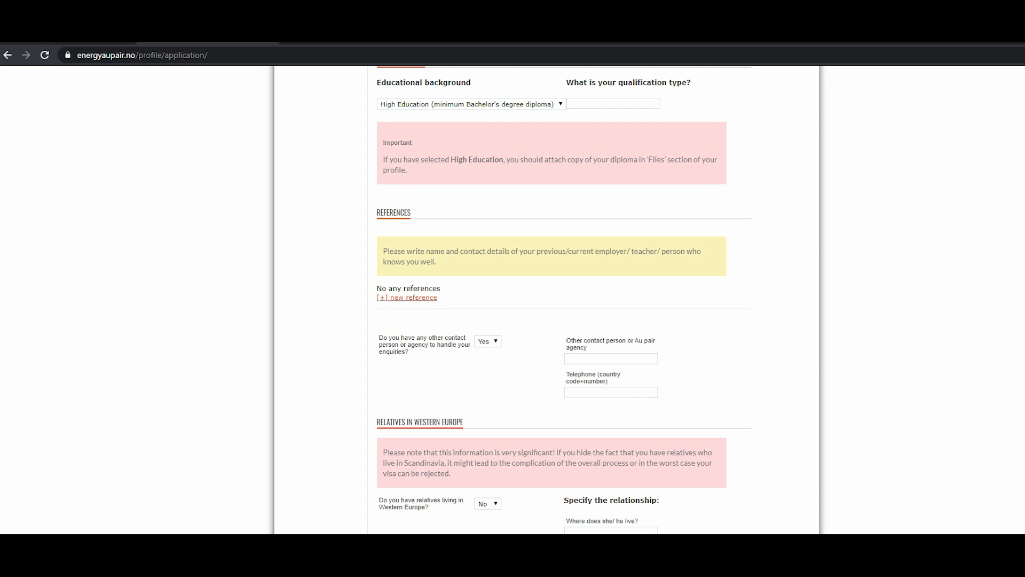
click(412, 297)
click(437, 309)
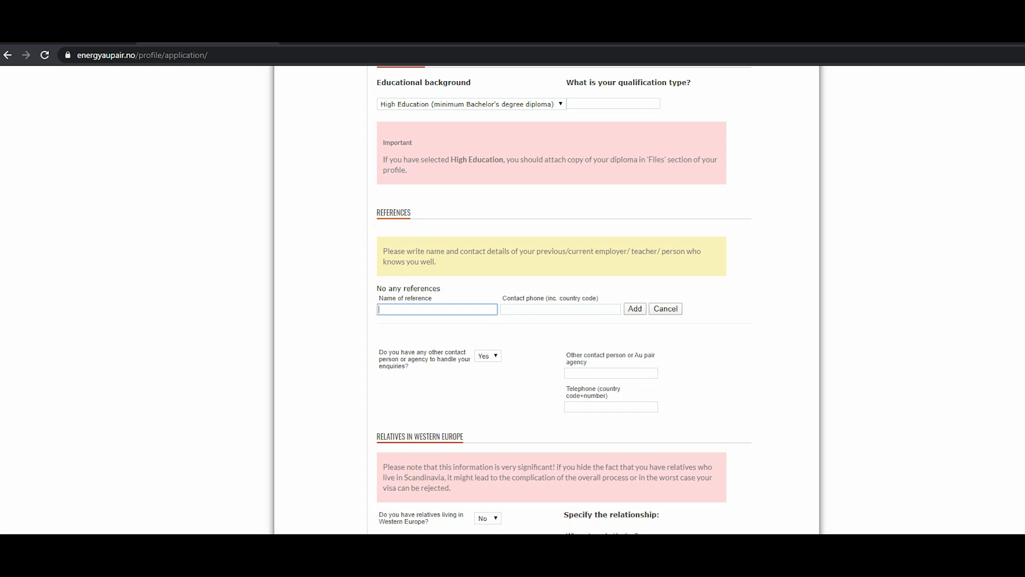
text(Solfrid)
click(559, 309)
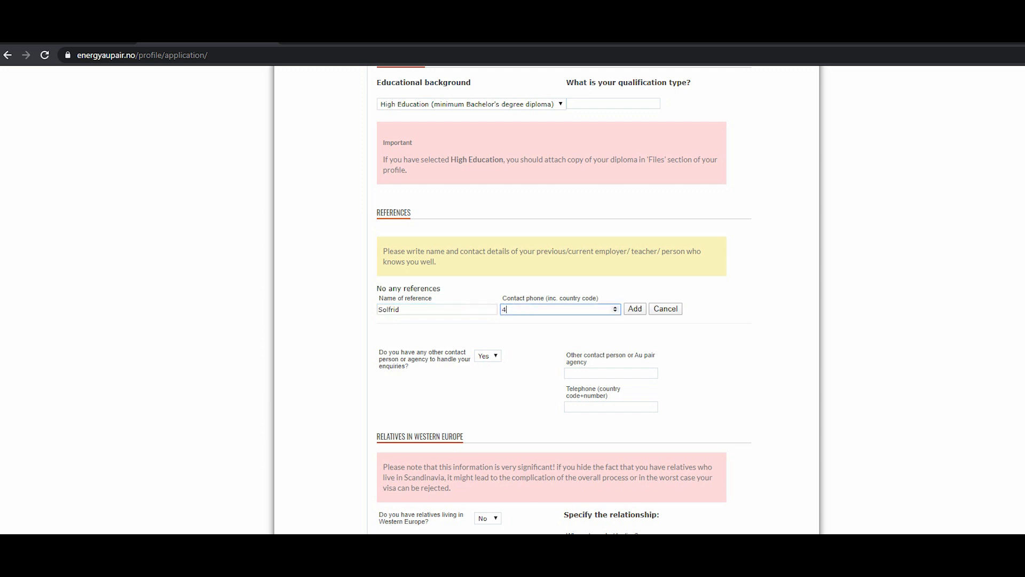
Answer No to having another contact person or agency to handle enquiries.
scroll(546, 299, down, 1)
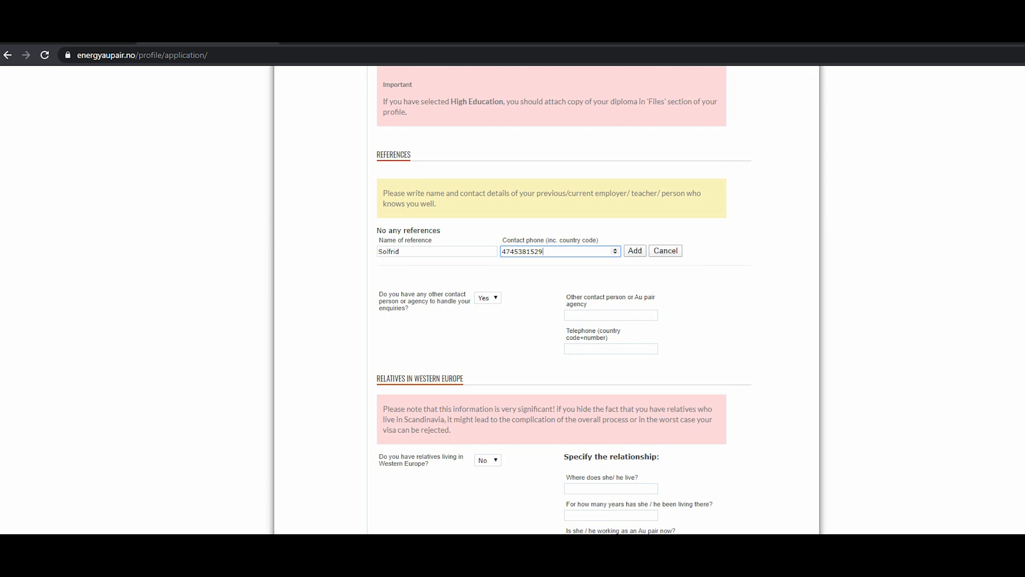
click(487, 298)
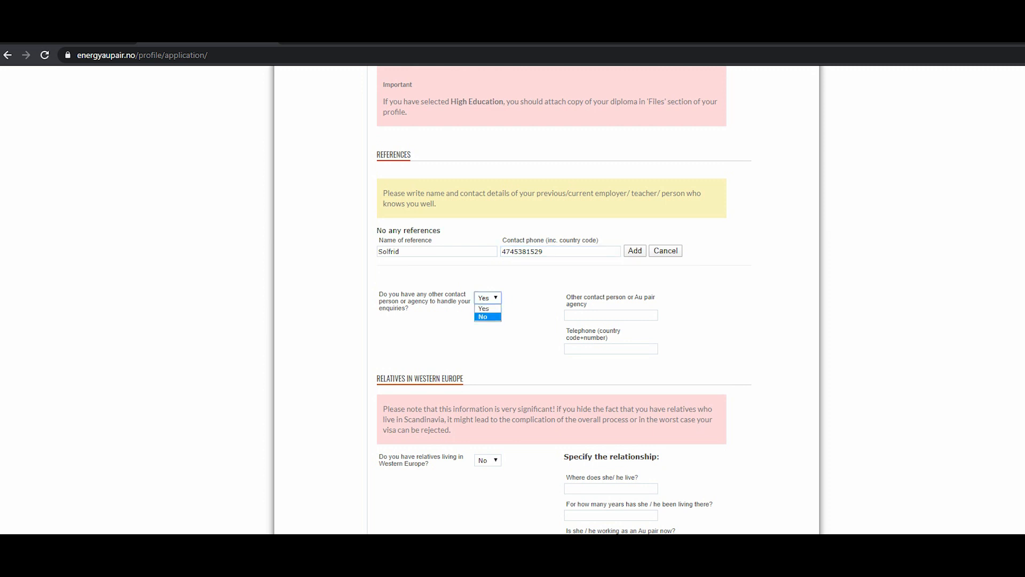
click(487, 317)
scroll(547, 299, down, 3)
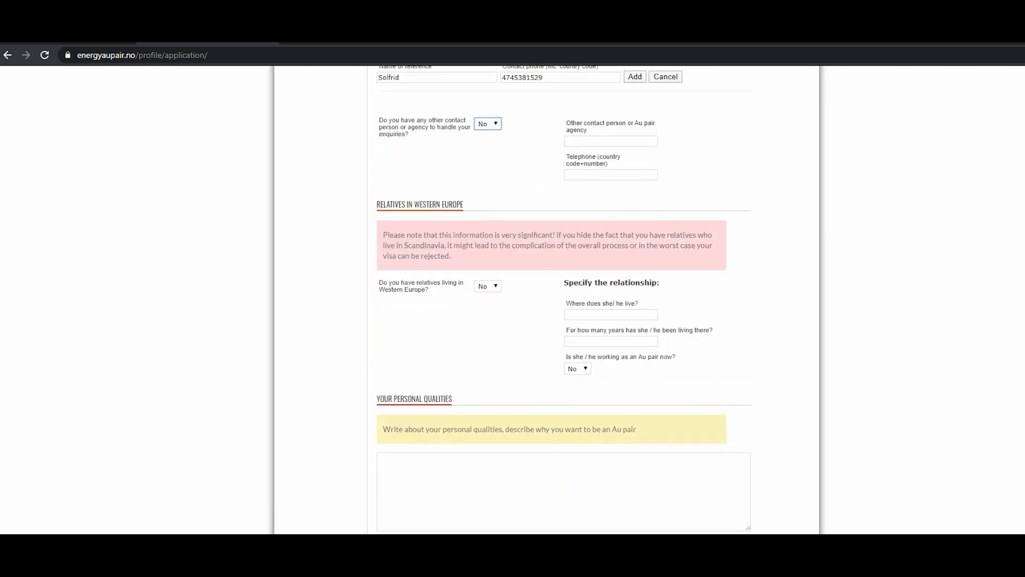
Start the personal qualities text by introducing the applicant's name, coming from the Philippines, age 25, single with no kids.
scroll(564, 299, down, 2)
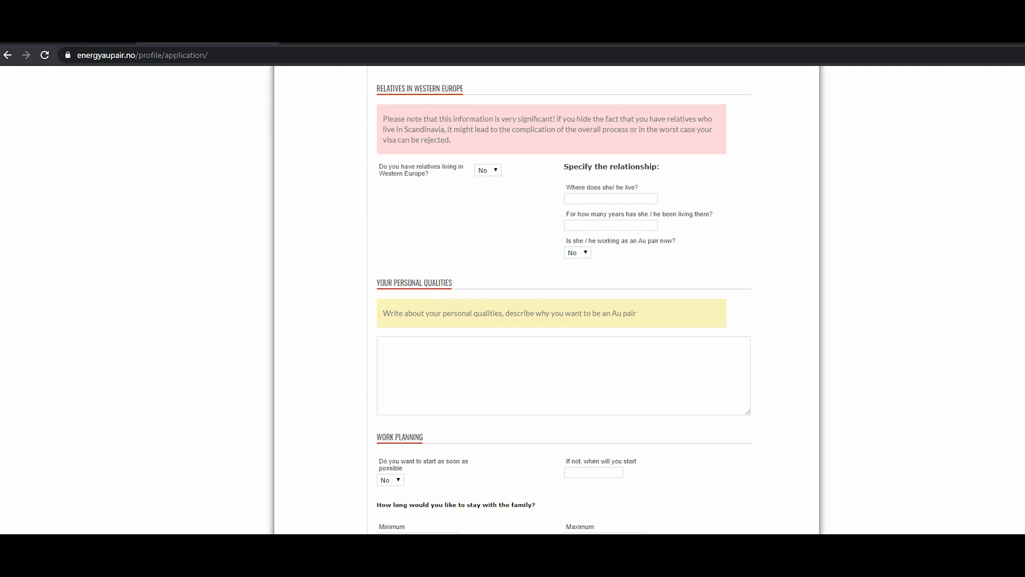
scroll(564, 299, down, 2)
click(564, 260)
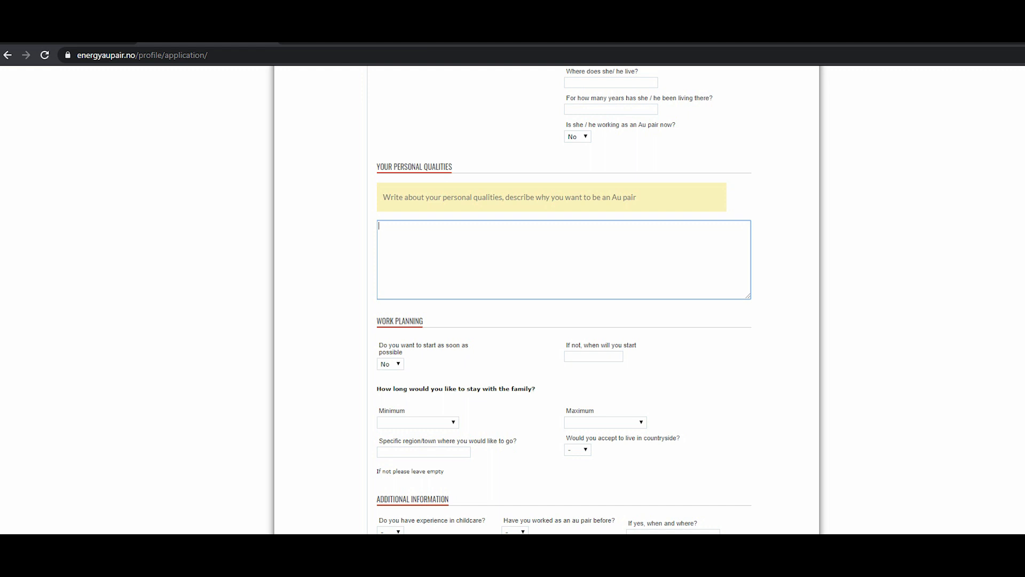
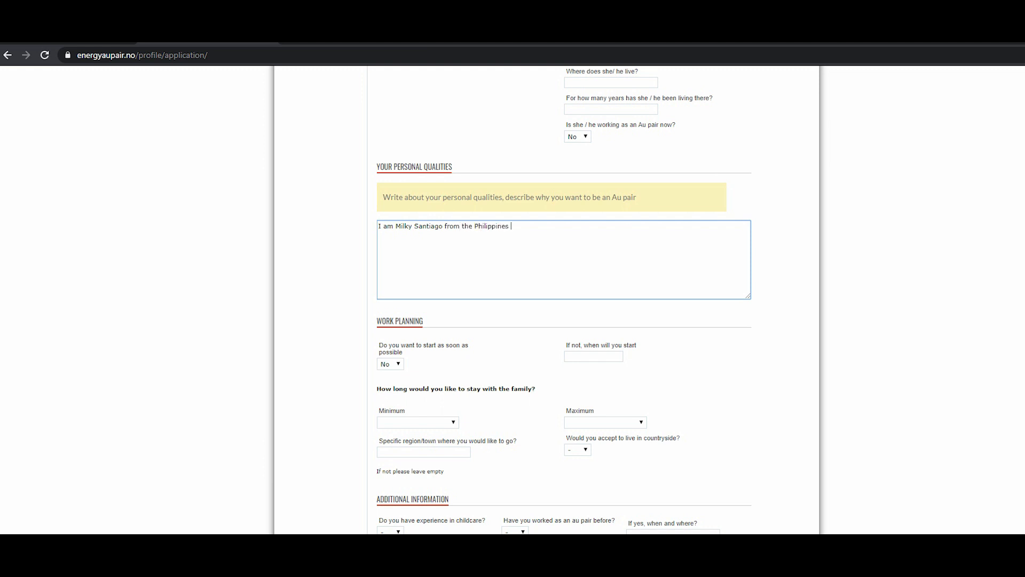
text(i. I am 25 years old)
text(d single no kids. I wan)
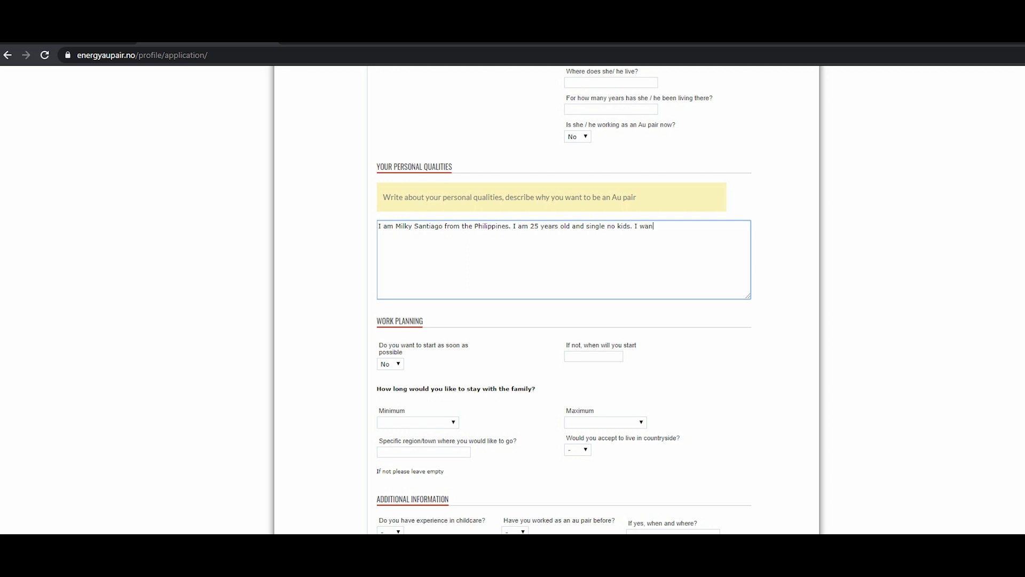
text(t to be an aupair because I want to experience )
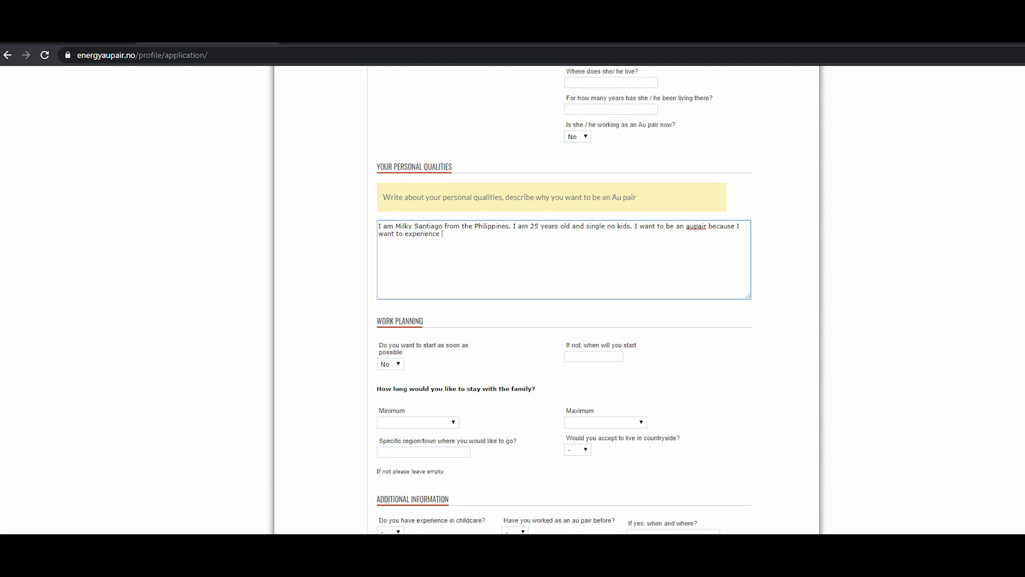
text(living in another country and learning their)
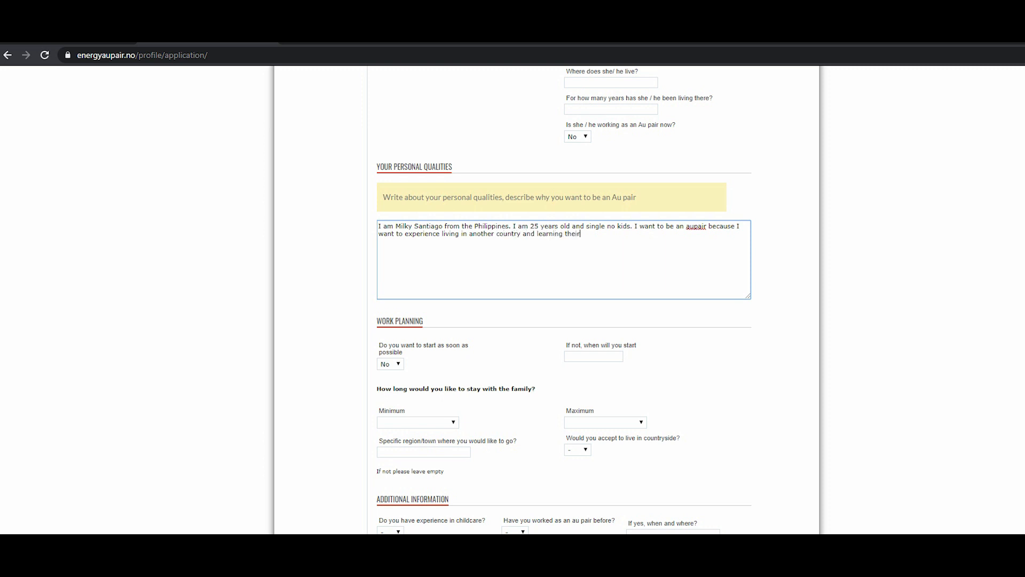
text( culture. ...)
Answer Yes to wanting to start as soon as possible.
scroll(564, 299, down, 2)
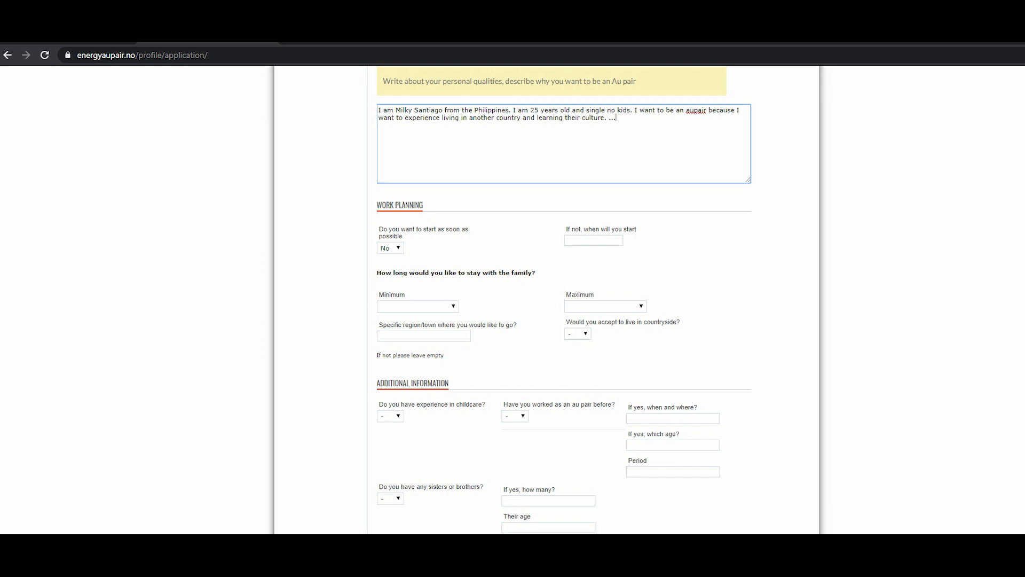
scroll(564, 299, down, 1)
scroll(564, 299, down, 1)
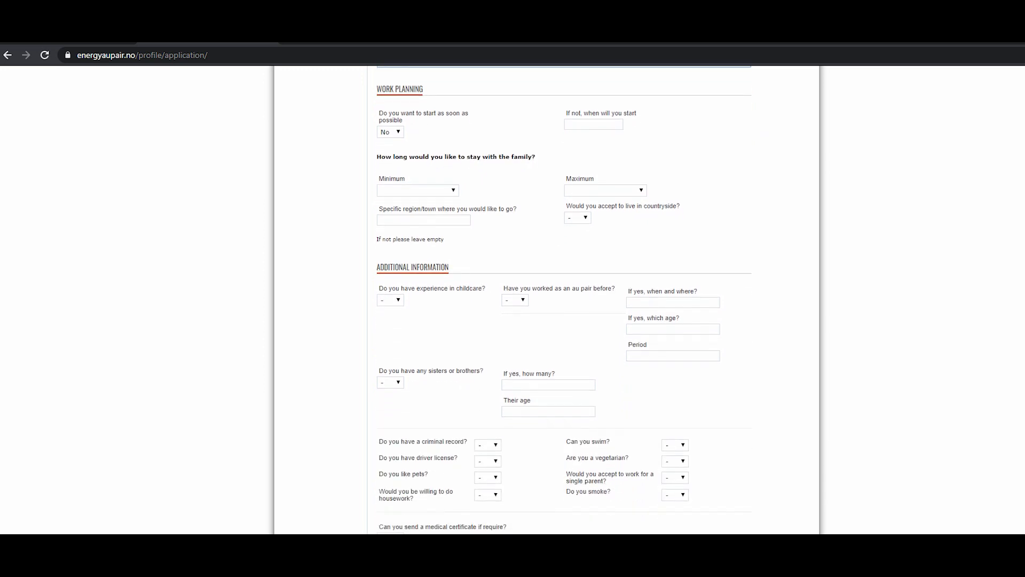
click(390, 132)
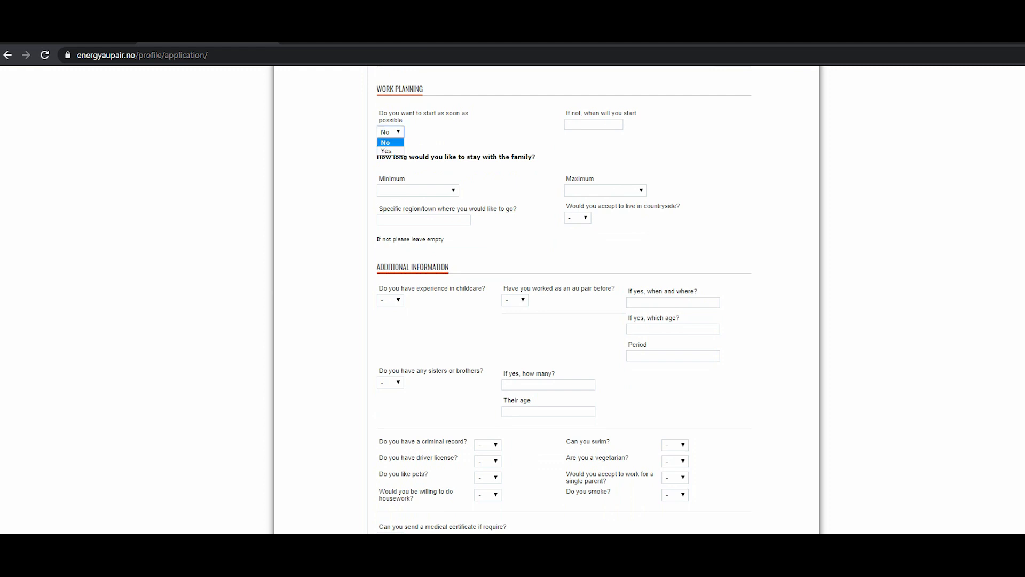
click(386, 151)
click(391, 132)
click(448, 140)
Set the minimum stay with the family to more than 6 months and the maximum to more than 1 year.
mouse_move(593, 124)
scroll(564, 299, down, 2)
scroll(563, 299, up, 1)
click(418, 132)
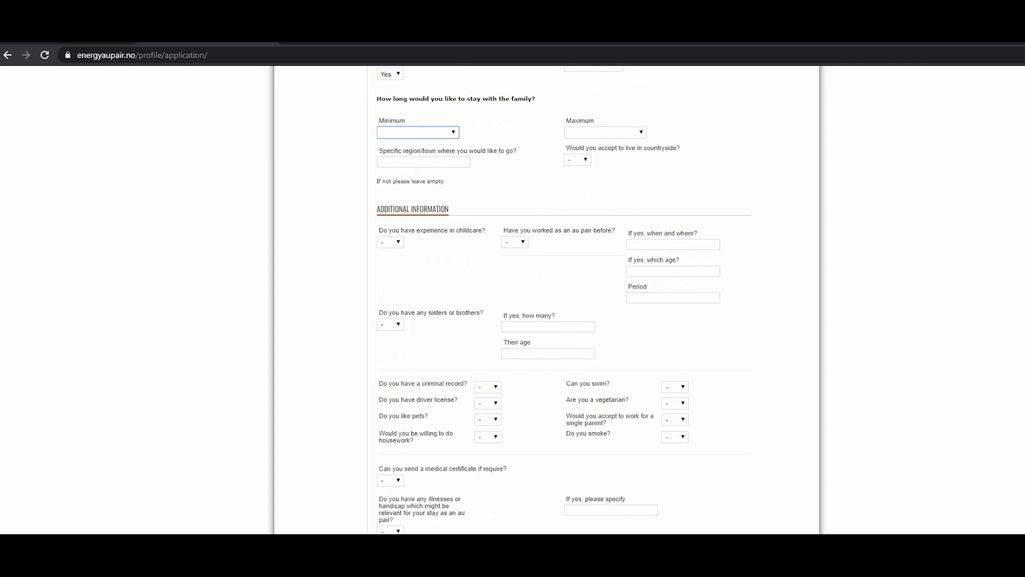
click(414, 159)
click(605, 133)
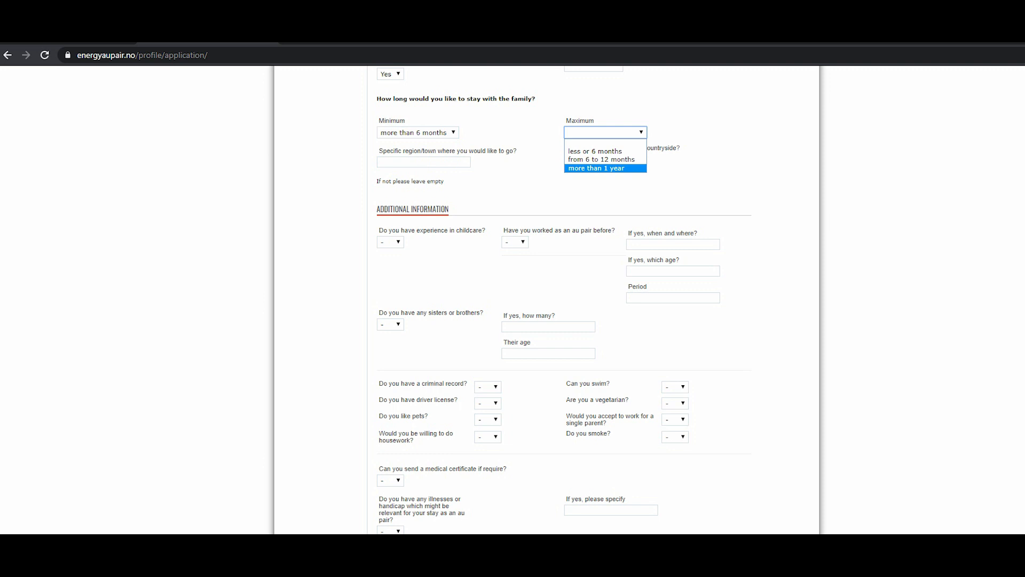
click(605, 169)
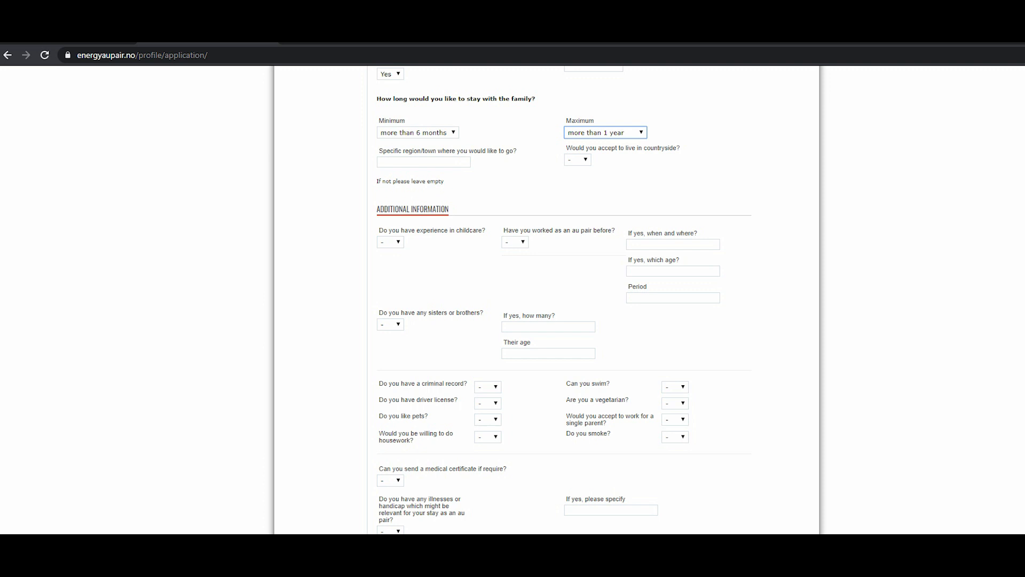
Enter Oslo as the preferred region or town and answer No to living in the countryside.
click(423, 162)
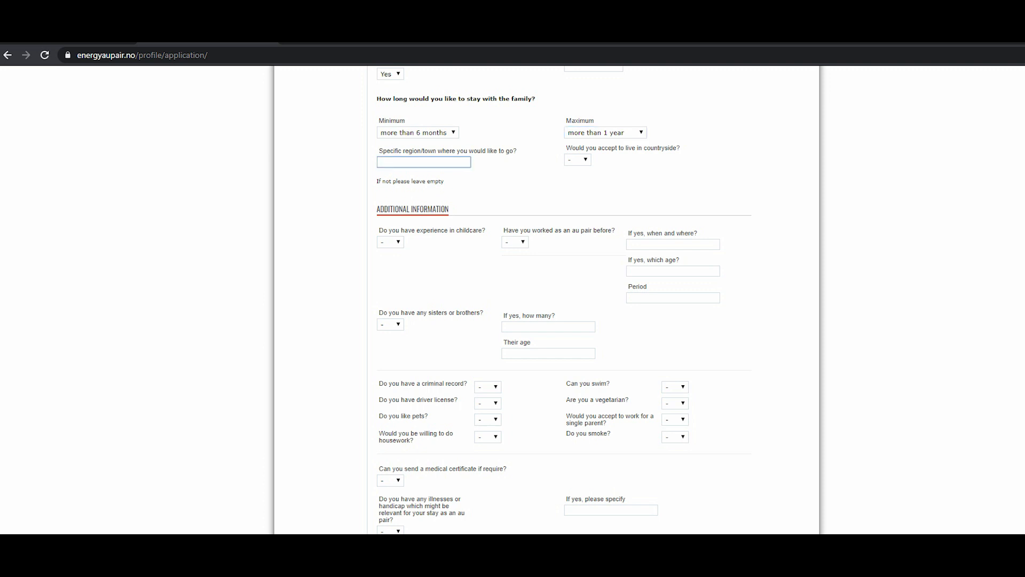
text(Oslo)
click(578, 160)
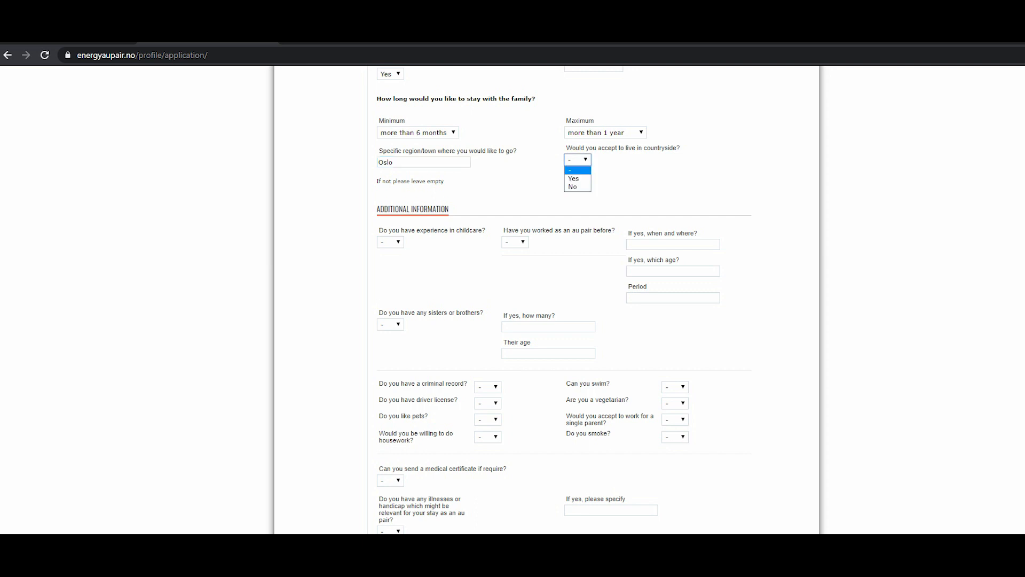
key(Escape)
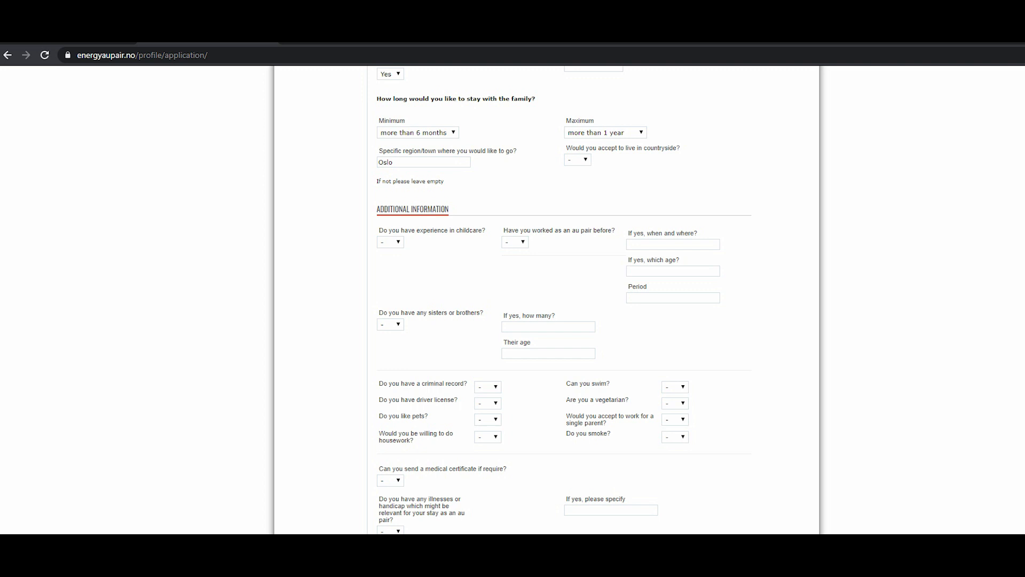
click(578, 160)
key(Return)
click(578, 160)
click(577, 178)
click(578, 159)
click(576, 187)
Answer Yes to childcare experience and No to having worked as an au pair before.
scroll(564, 299, down, 1)
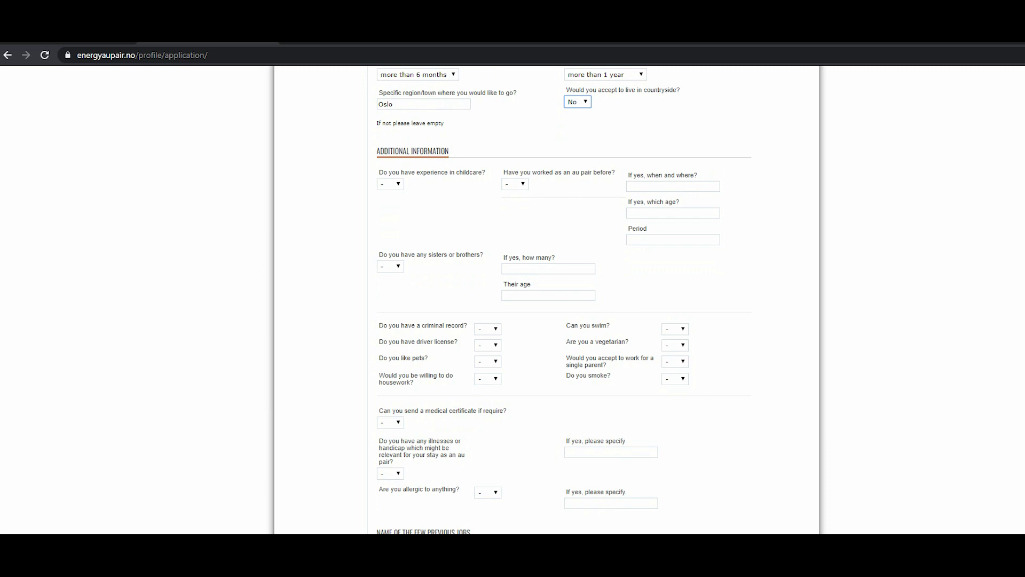
click(390, 184)
click(388, 202)
click(515, 184)
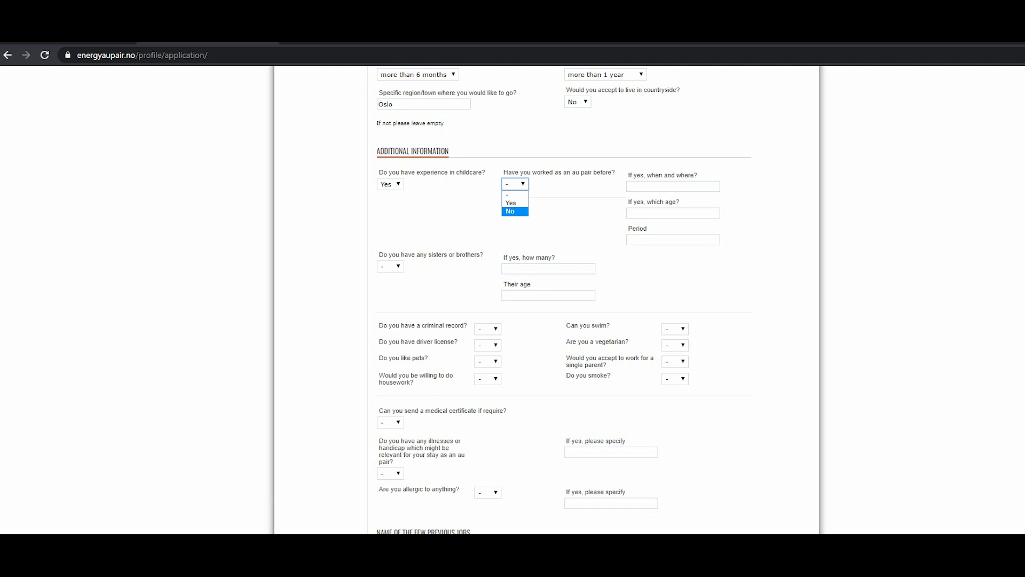
click(513, 211)
Fill in the childcare experience details: 2002 Philippines for when and where, ages 1-3, and period 1.
click(673, 239)
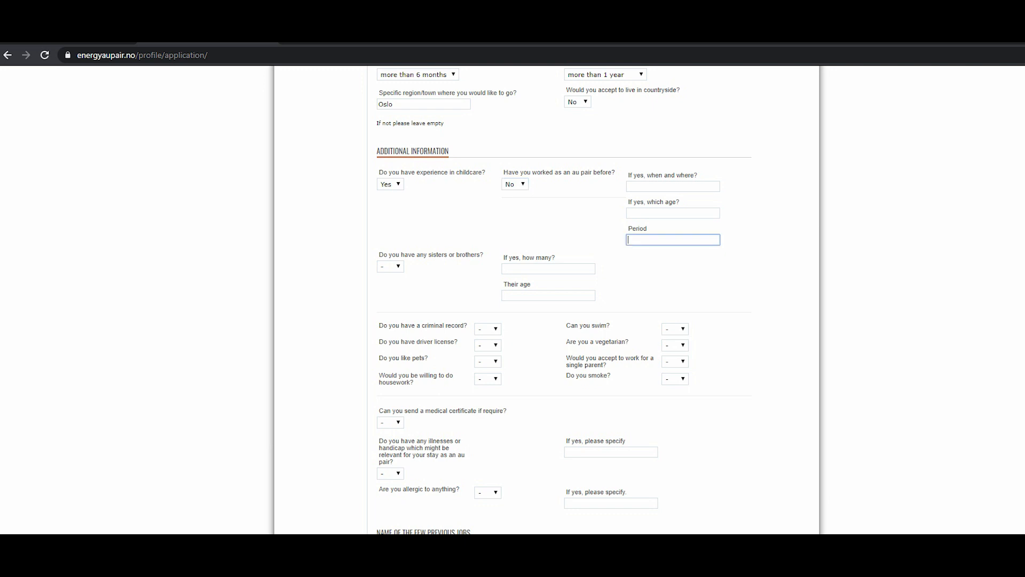
click(694, 267)
click(673, 186)
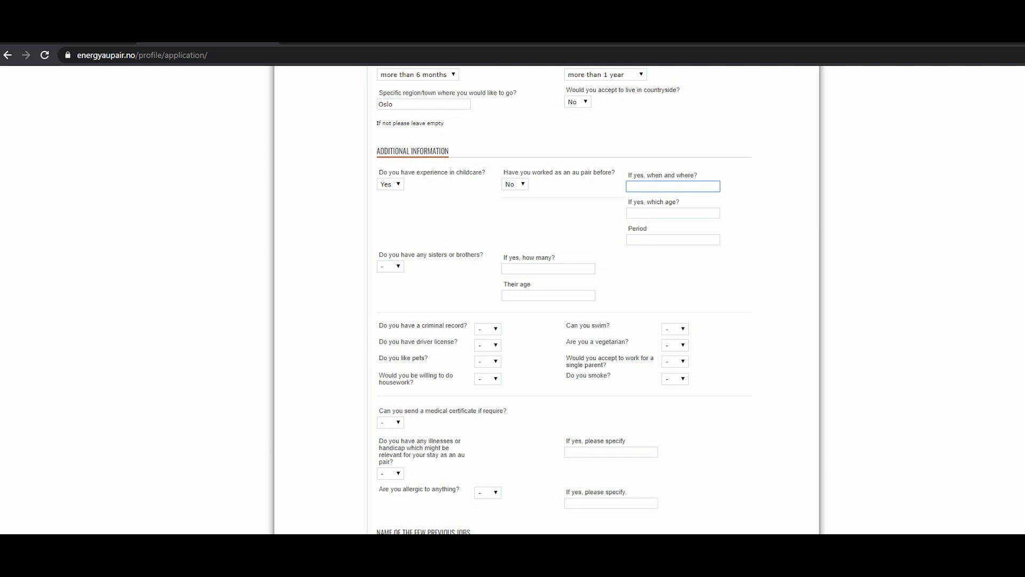
text(Philippines)
key(Home)
text(2002)
click(672, 212)
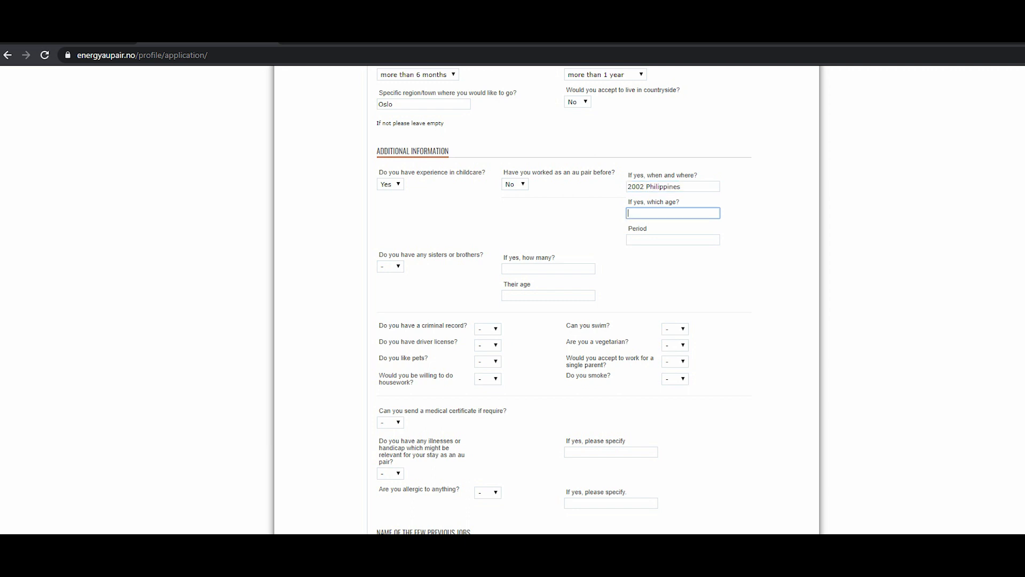
text(31-3)
click(672, 240)
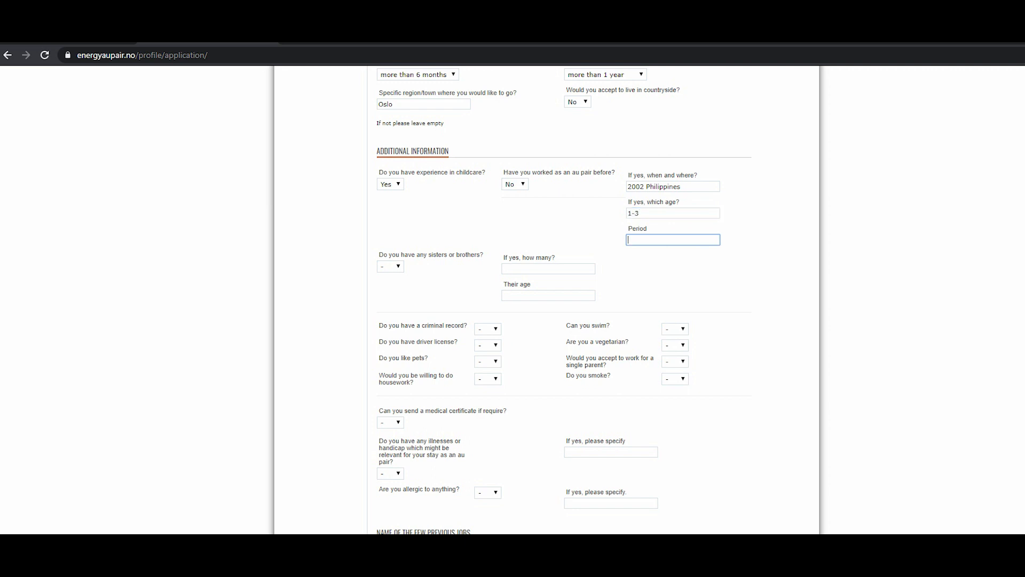
text(1)
Answer Yes to having siblings, enter 3 as how many, and their ages as 33,32,28.
click(391, 267)
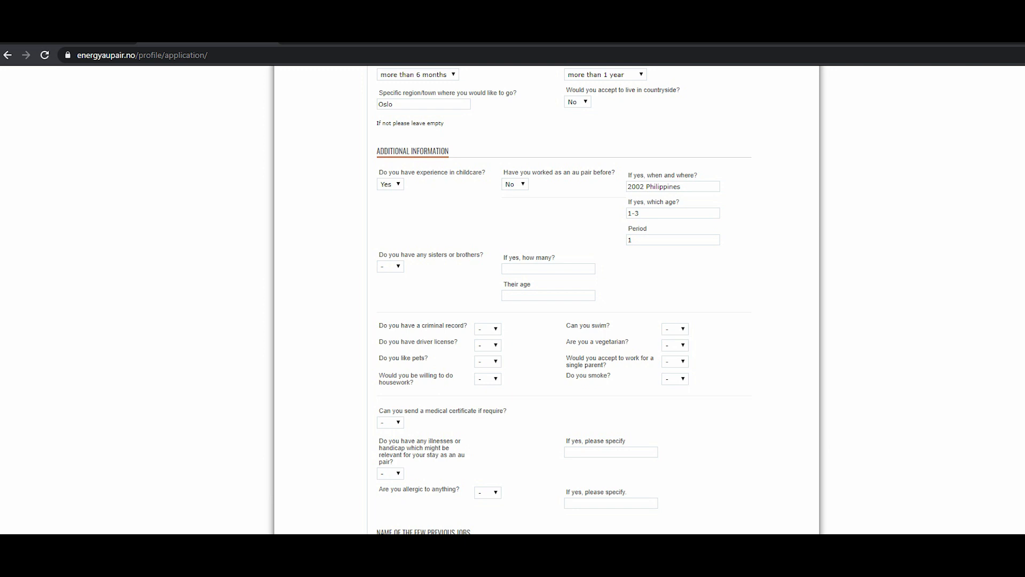
click(390, 267)
click(387, 285)
click(548, 268)
text(3)
click(548, 295)
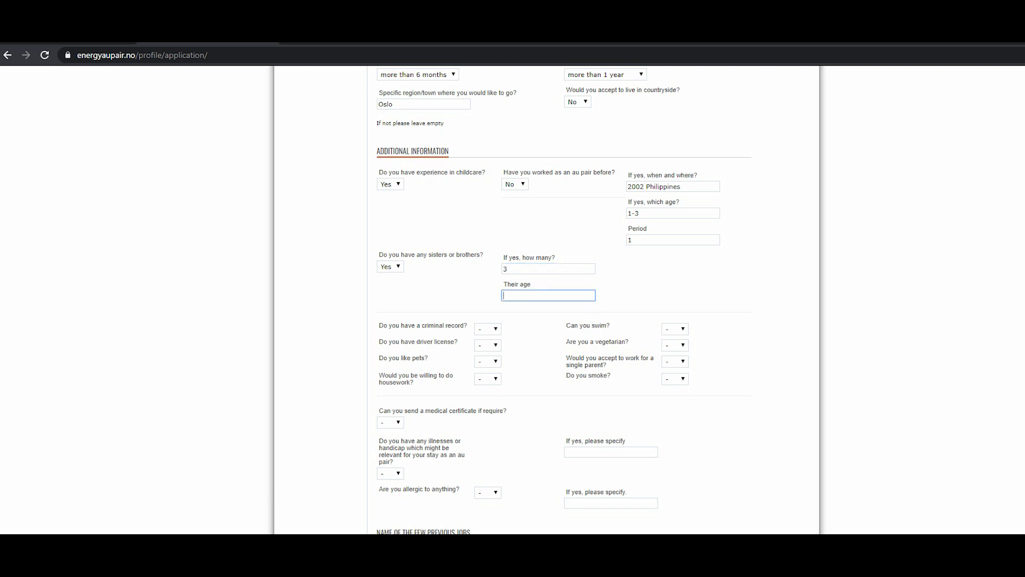
text(33,32,08)
key(BackSpace)
key(BackSpace)
text(28)
Answer No to having a criminal record and Yes to being able to swim.
click(487, 329)
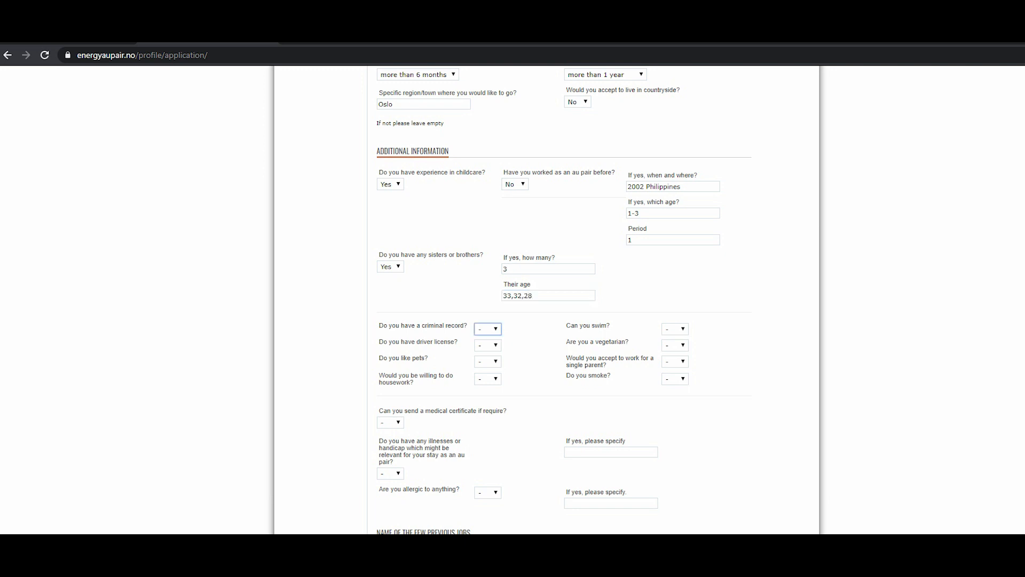
click(485, 358)
click(675, 329)
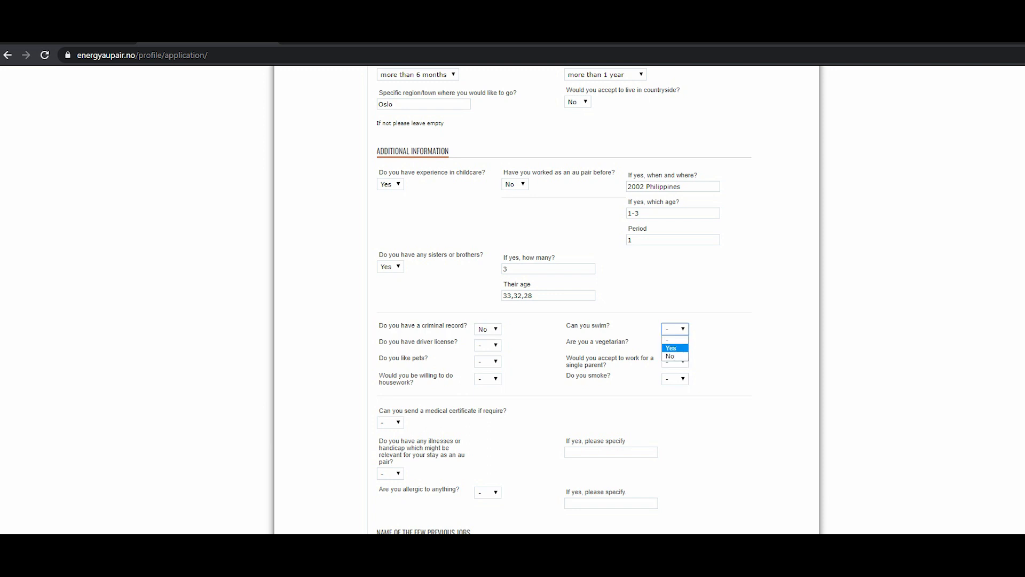
key(Return)
Answer Yes to having a driver license and No to being a vegetarian.
click(487, 345)
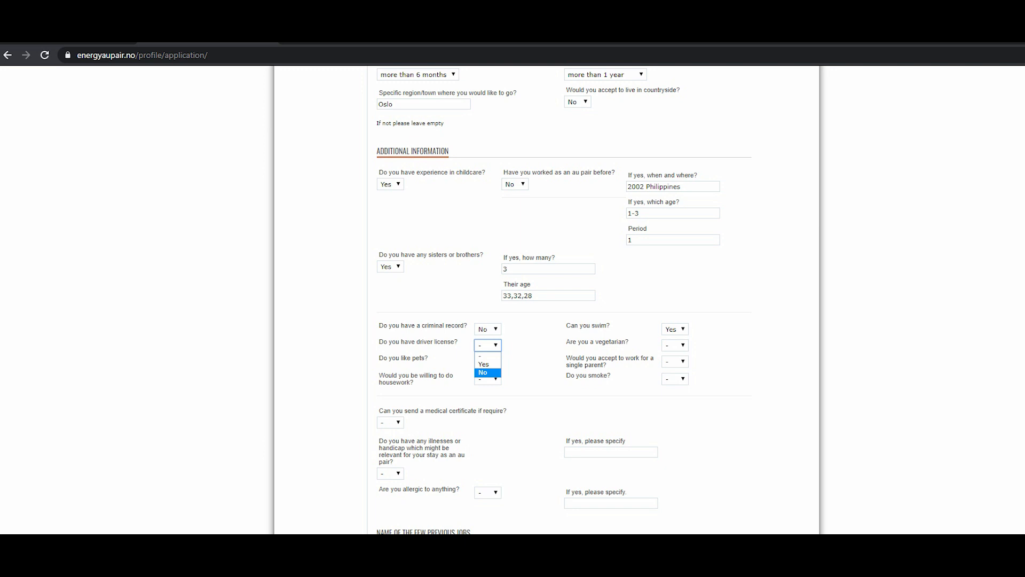
key(Up)
key(Return)
key(Tab)
key(space)
key(Down)
key(Down)
key(Return)
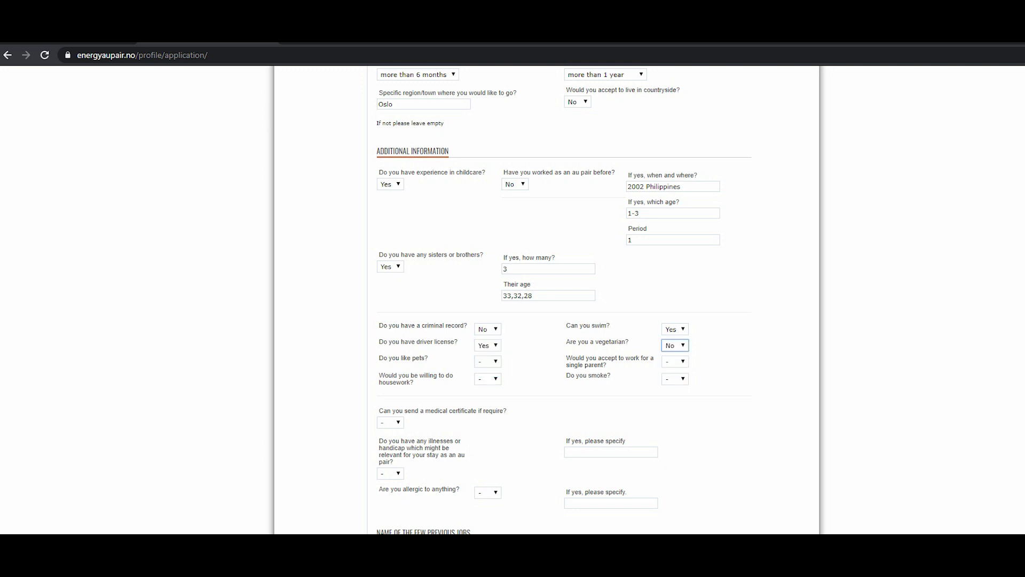
Answer Yes to liking pets.
key(Tab)
key(space)
key(Down)
key(Return)
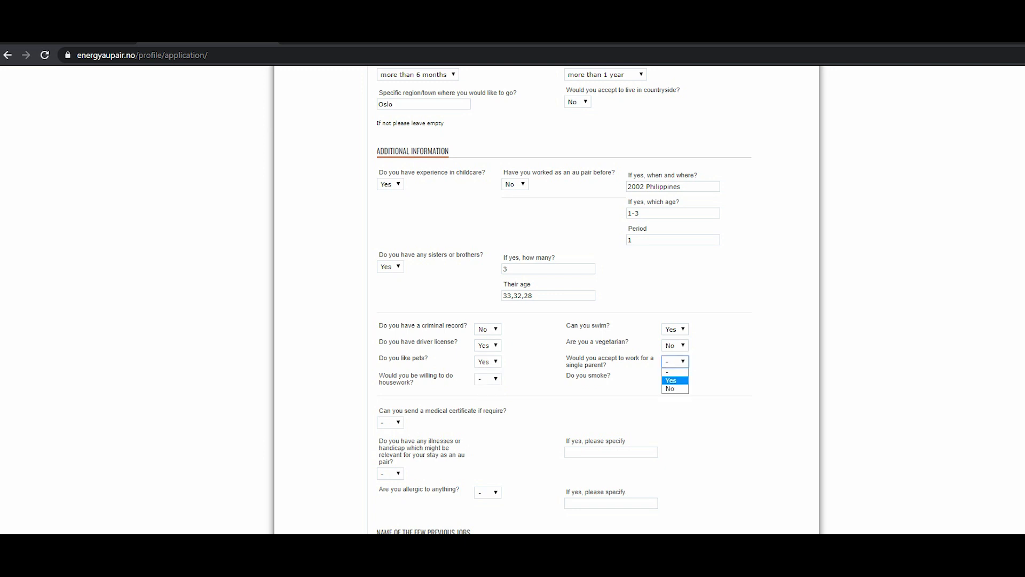
Answer Yes to accepting work for a single parent and Yes to being willing to do housework.
click(671, 380)
click(487, 378)
click(483, 395)
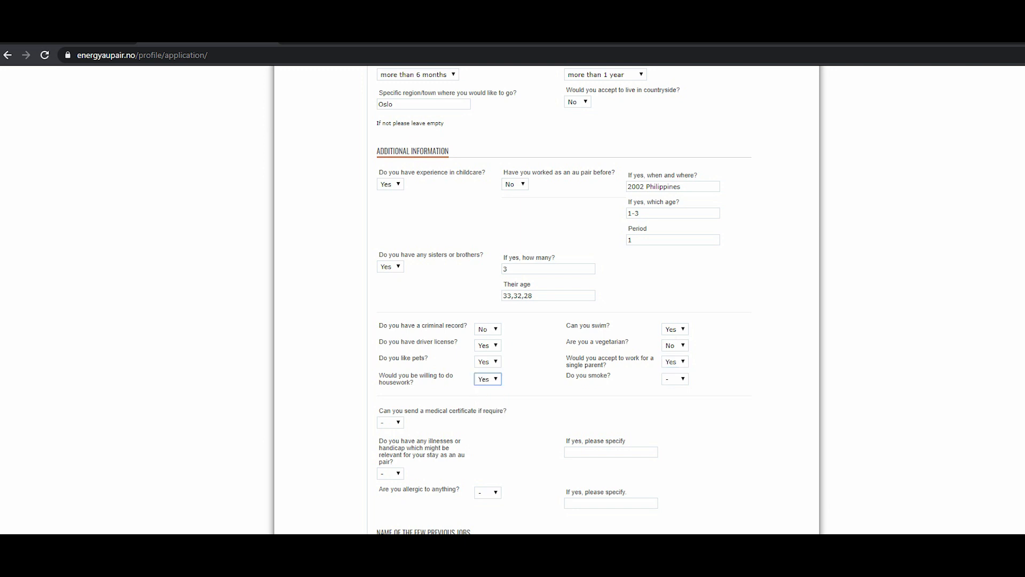
Answer No to smoking and Yes to being able to send a medical certificate.
click(675, 379)
click(671, 406)
scroll(672, 406, down, 1)
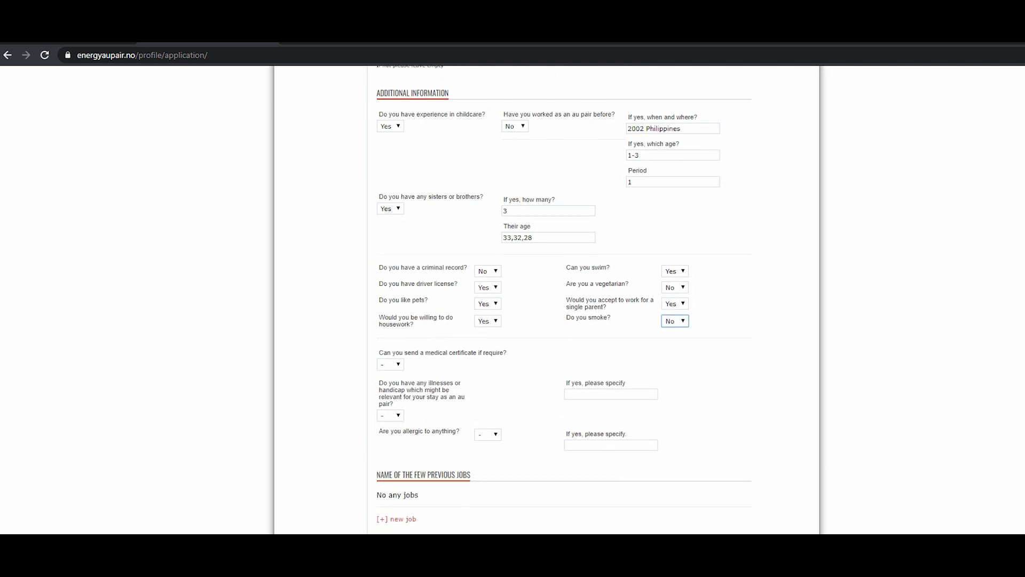
click(390, 365)
click(387, 384)
scroll(546, 299, down, 2)
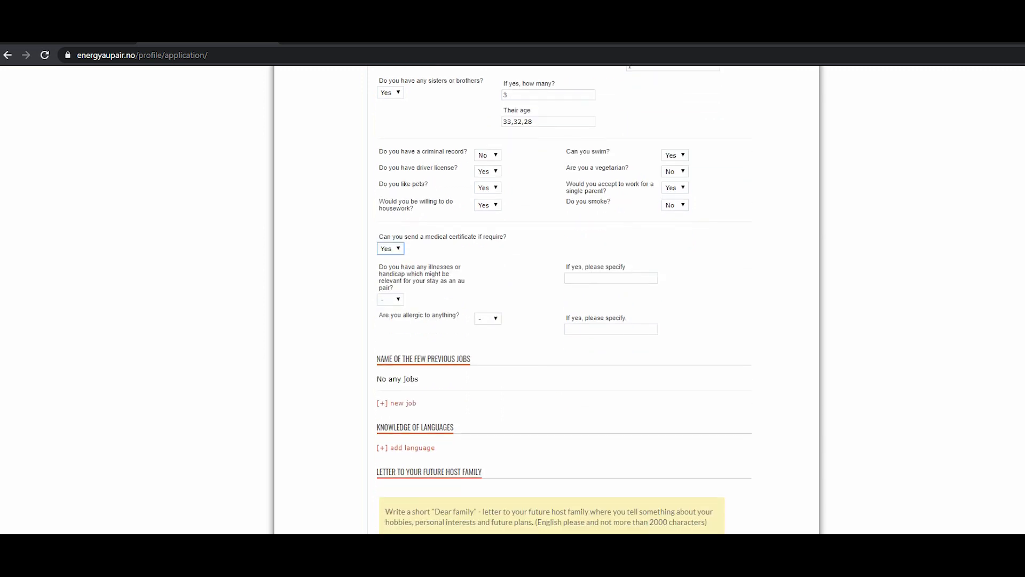
Answer No to having illnesses or handicaps and No to being allergic to anything.
click(390, 299)
click(388, 327)
click(487, 319)
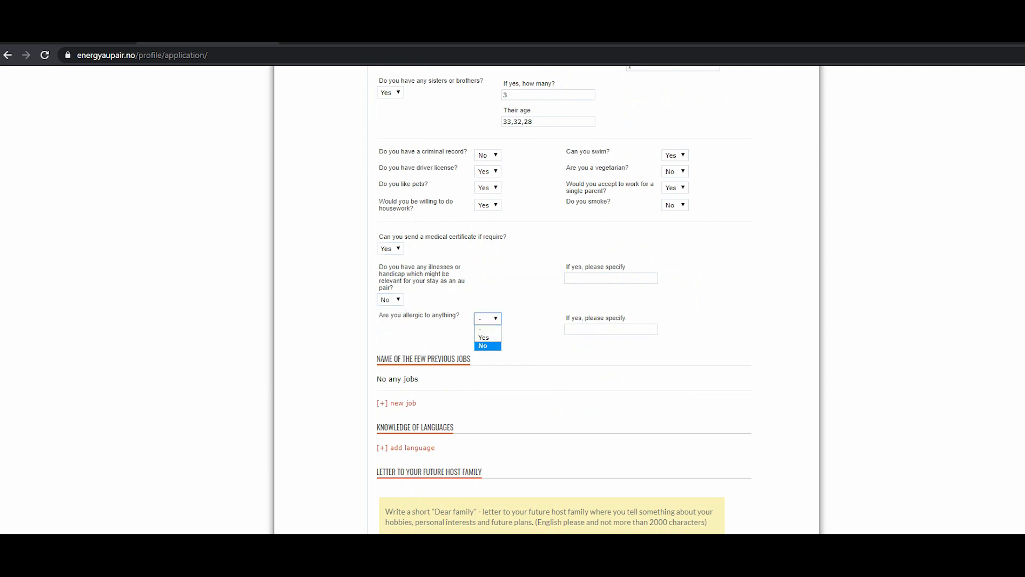
click(487, 346)
scroll(547, 299, down, 1)
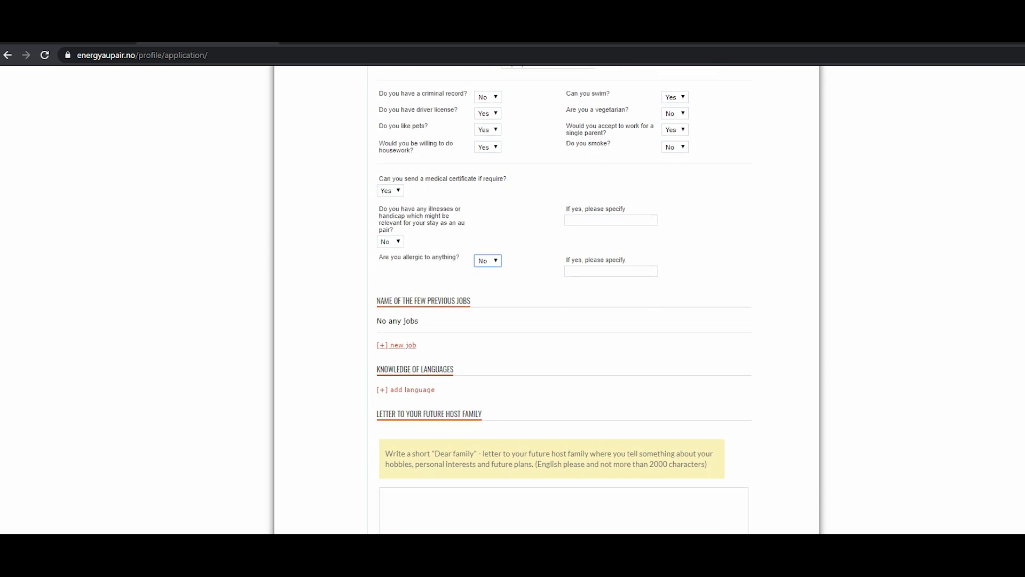
Add a previous job entry named Banker, from year 2010 to year 2015.
click(396, 345)
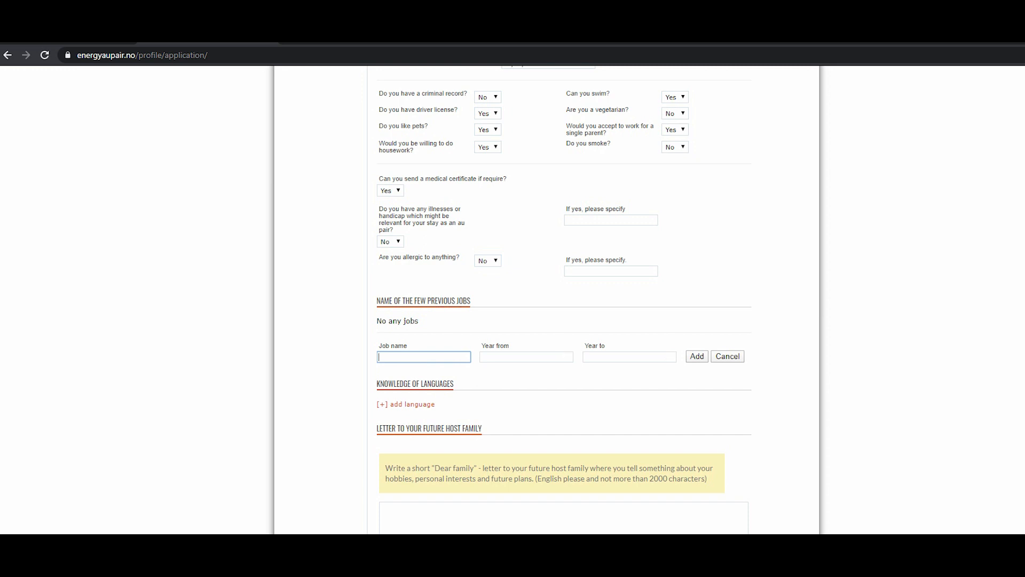
text(Bankin)
key(BackSpace)
key(BackSpace)
key(BackSpace)
key(BackSpace)
text(Banker)
key(Tab)
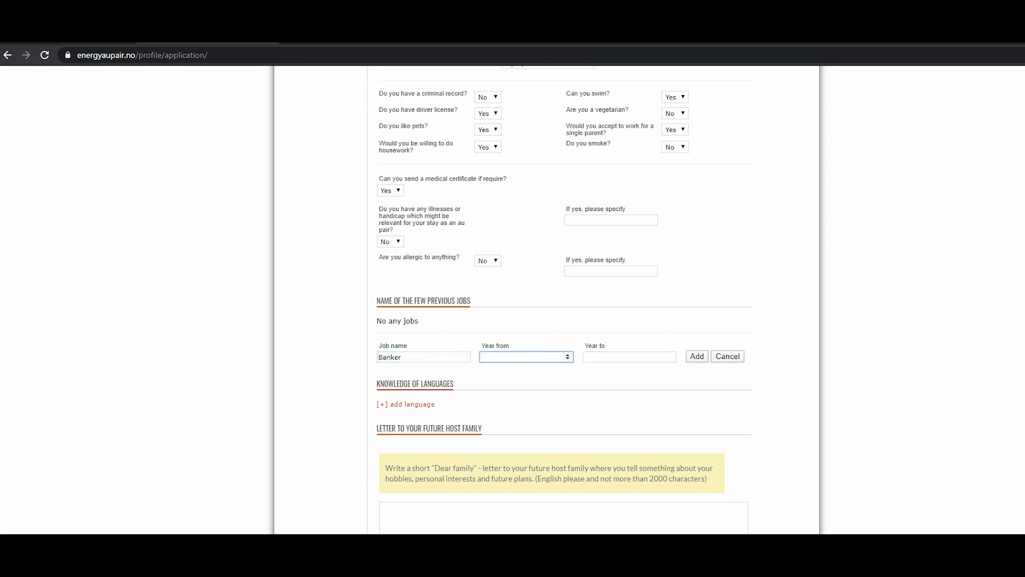
text(2010)
key(Tab)
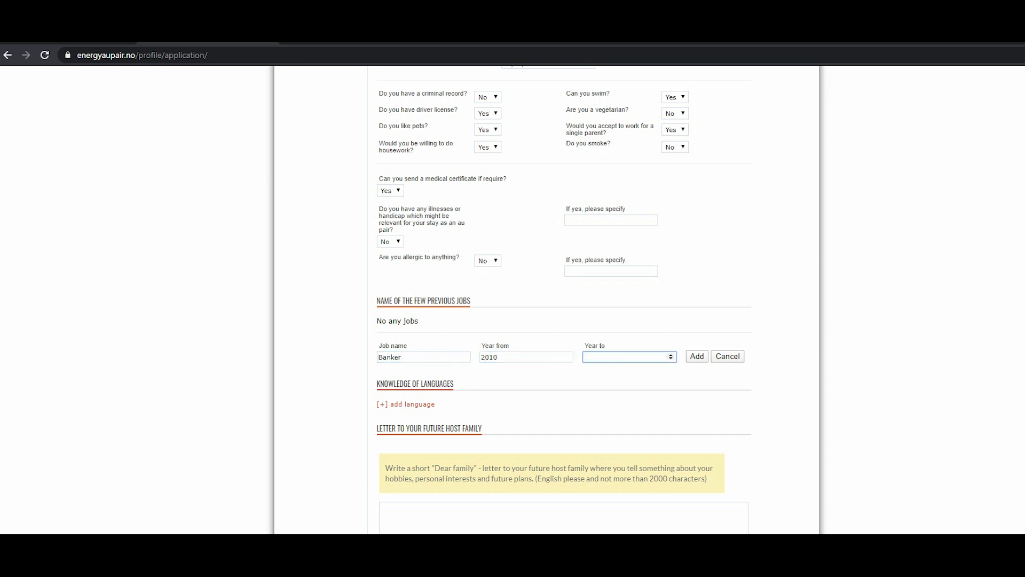
text(2015)
Add a language entry for English at Proficient level.
click(406, 404)
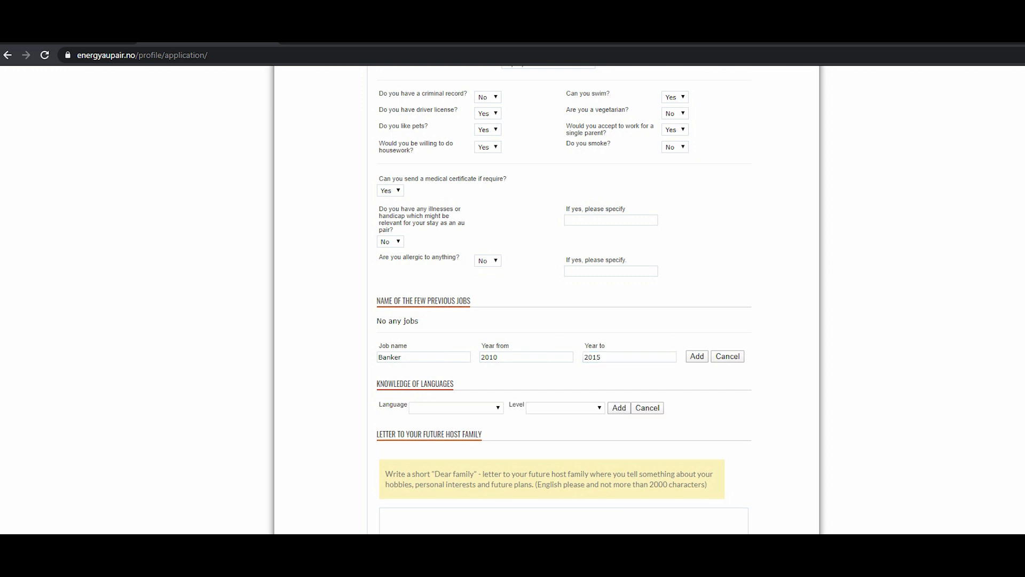
click(456, 407)
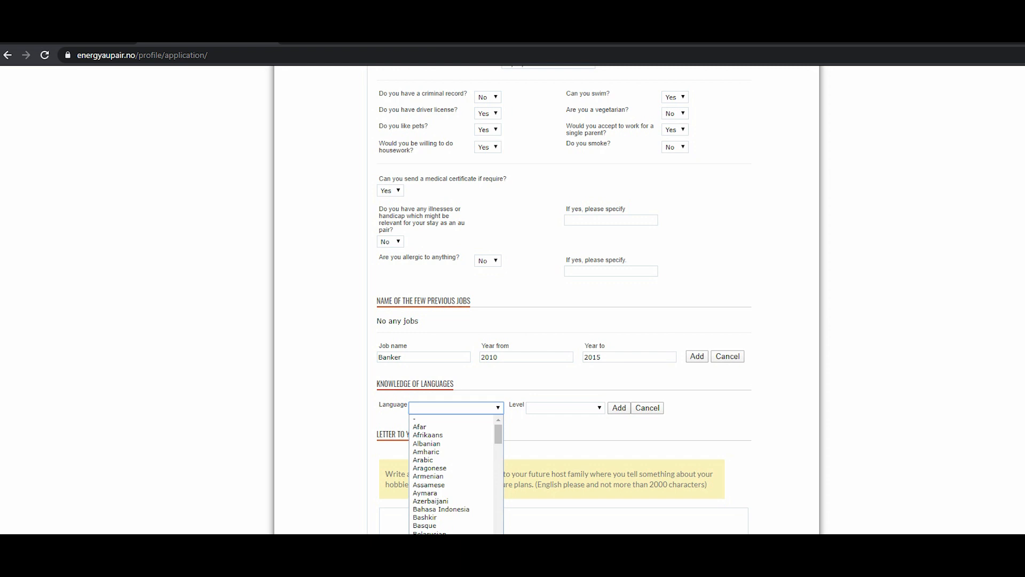
key(e)
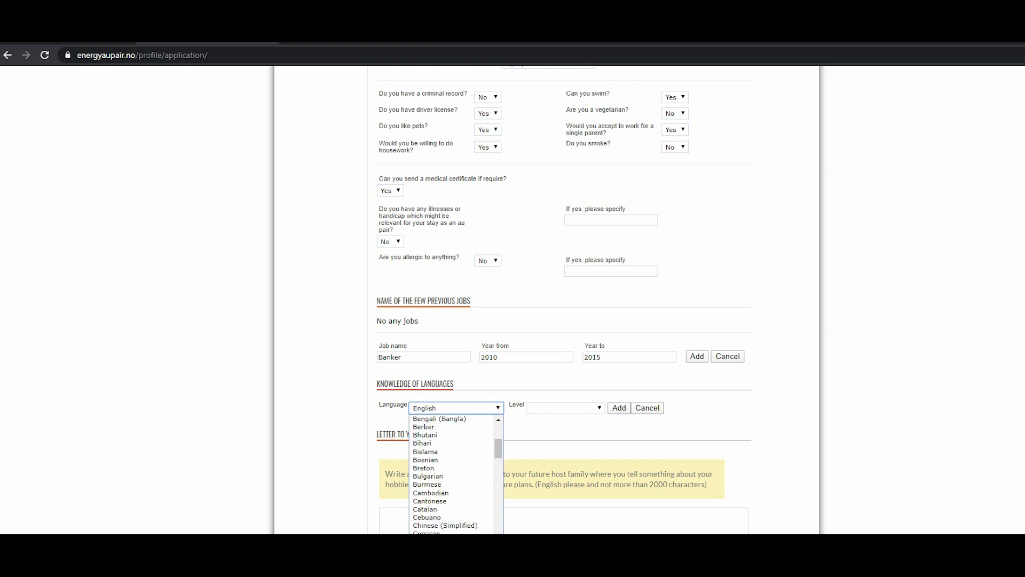
click(456, 408)
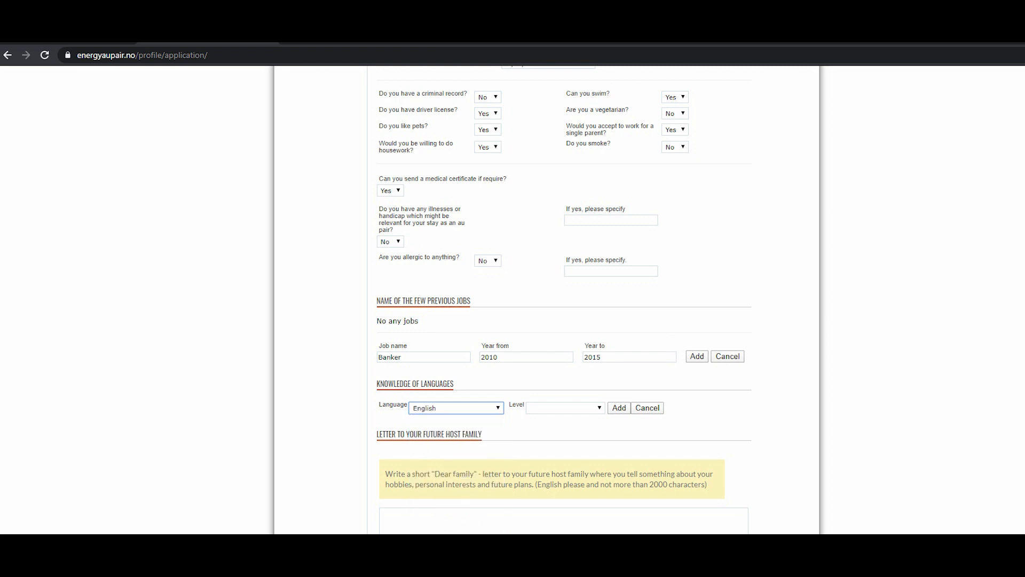
click(565, 408)
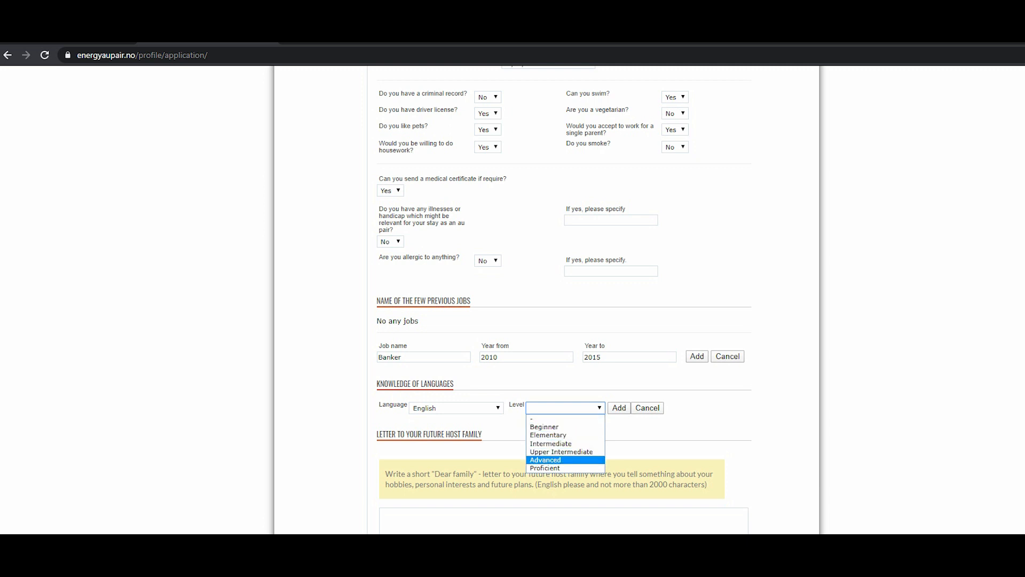
key(Down)
key(Return)
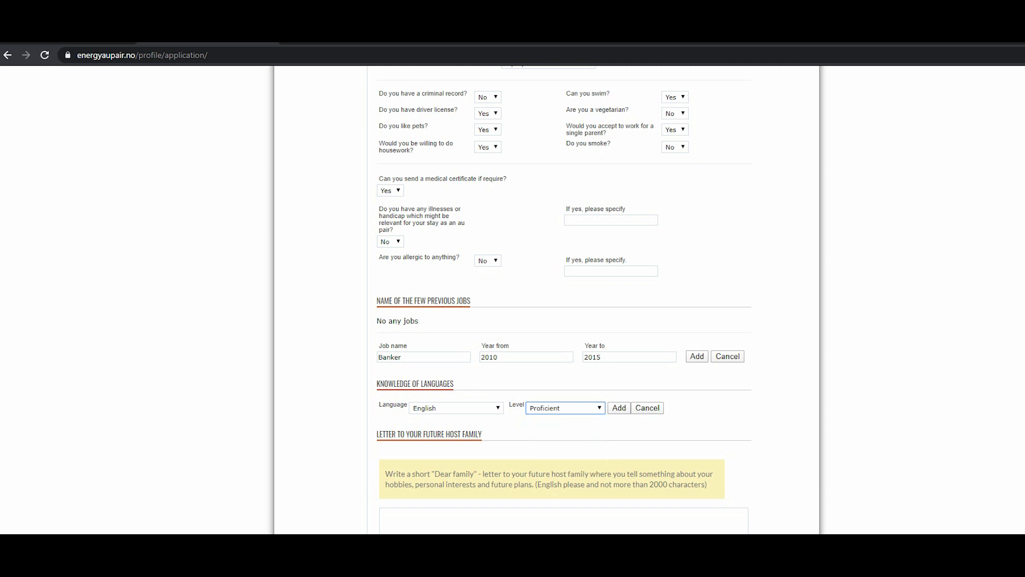
scroll(564, 298, down, 2)
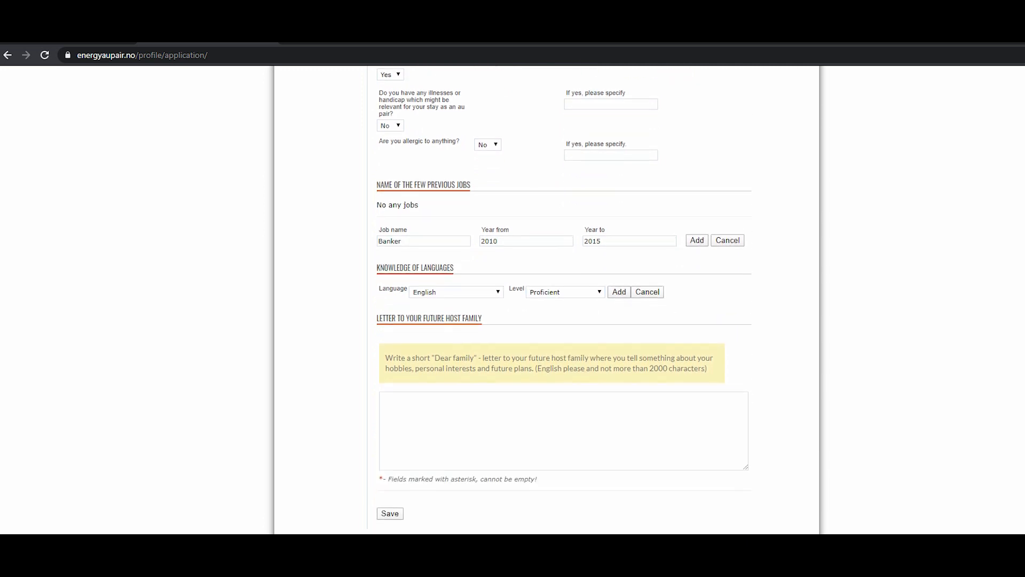
Begin the host family letter with 'Dear family' and an introduction giving the applicant's name and origin in the Philippines.
click(564, 431)
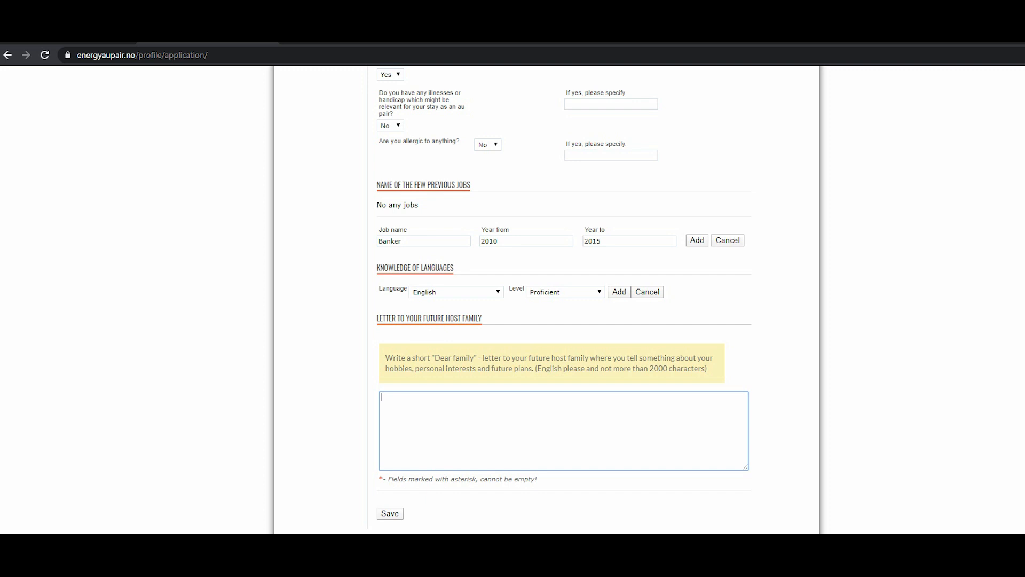
text(Dear)
text(family)
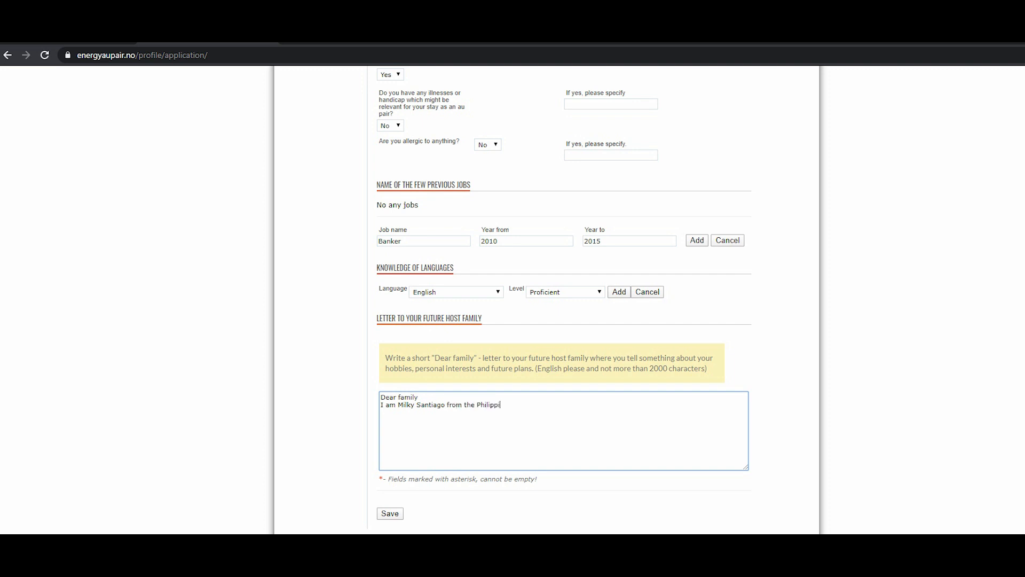
text(nes. 28 )
text(5 years o)
text(ld and n)
text(o kids)
Continue the letter: 25 years old, single, no kids, looking forward to being your future aupair, likes kids, loves to swim.
key(BackSpace)
key(BackSpace)
key(BackSpace)
key(BackSpace)
key(BackSpace)
key(BackSpace)
key(BackSpace)
key(BackSpace)
key(BackSpace)
key(BackSpace)
key(BackSpace)
key(BackSpace)
text(d, single and no kids. I am looking forwe)
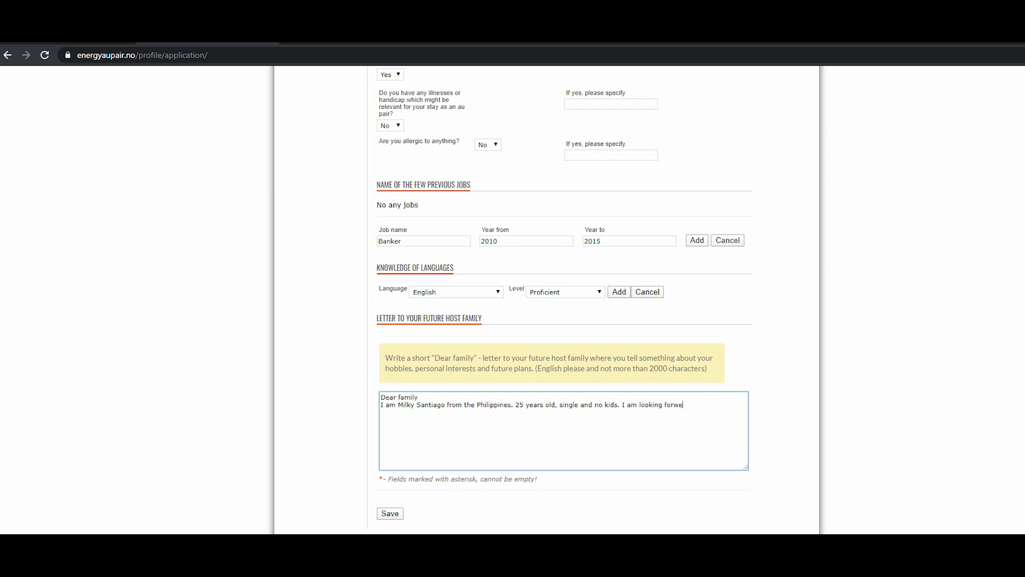
text(rdto being your future aupair. I like kids and I would be happy to be your future aupair. I love to swim......)
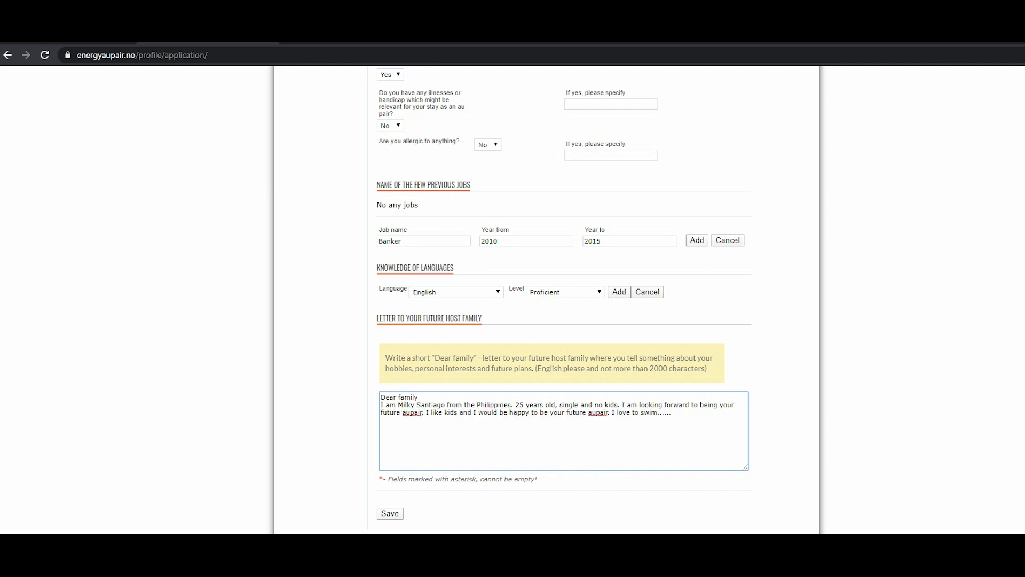
Save the application form.
scroll(547, 299, down, 1)
click(391, 456)
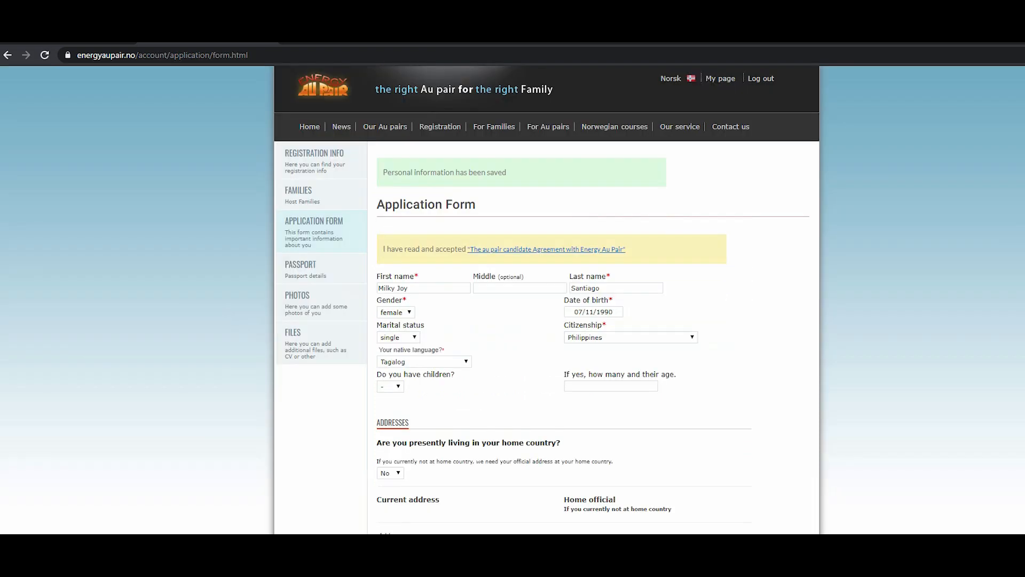
Open the Passport section and acknowledge the passport upload notice.
scroll(512, 299, down, 8)
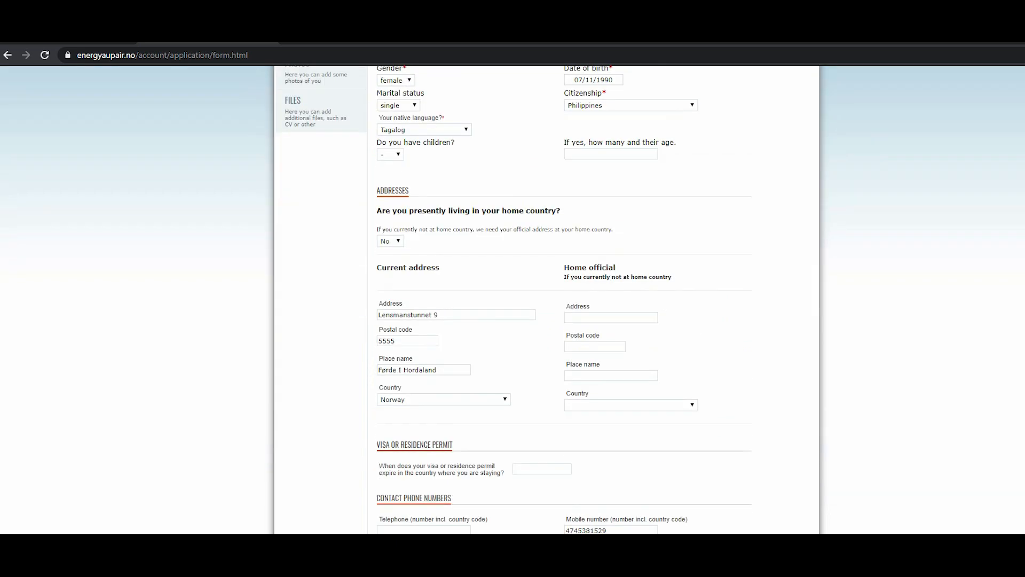
scroll(513, 299, up, 8)
scroll(546, 299, down, 20)
scroll(547, 299, down, 5)
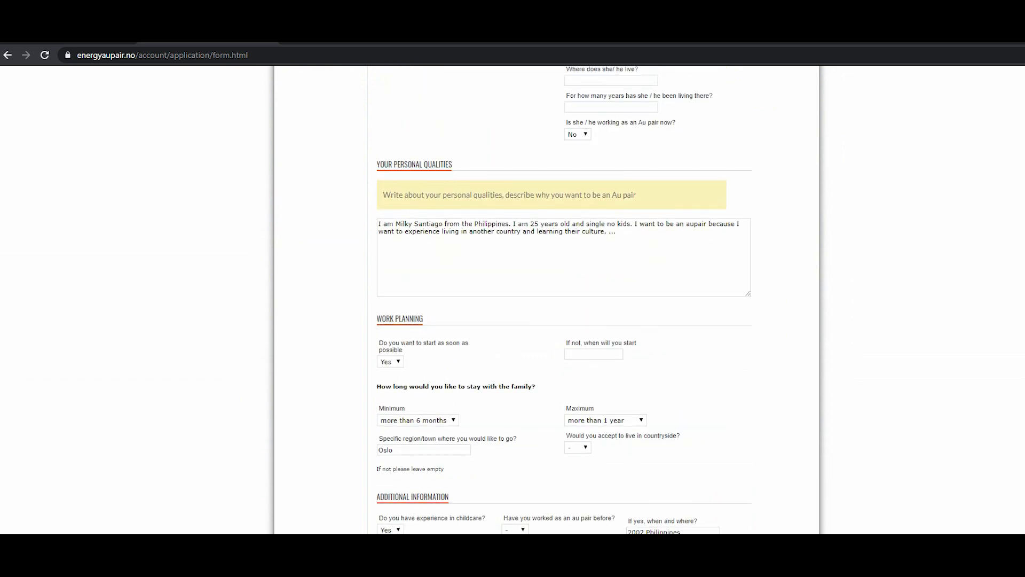
scroll(547, 299, up, 20)
click(301, 265)
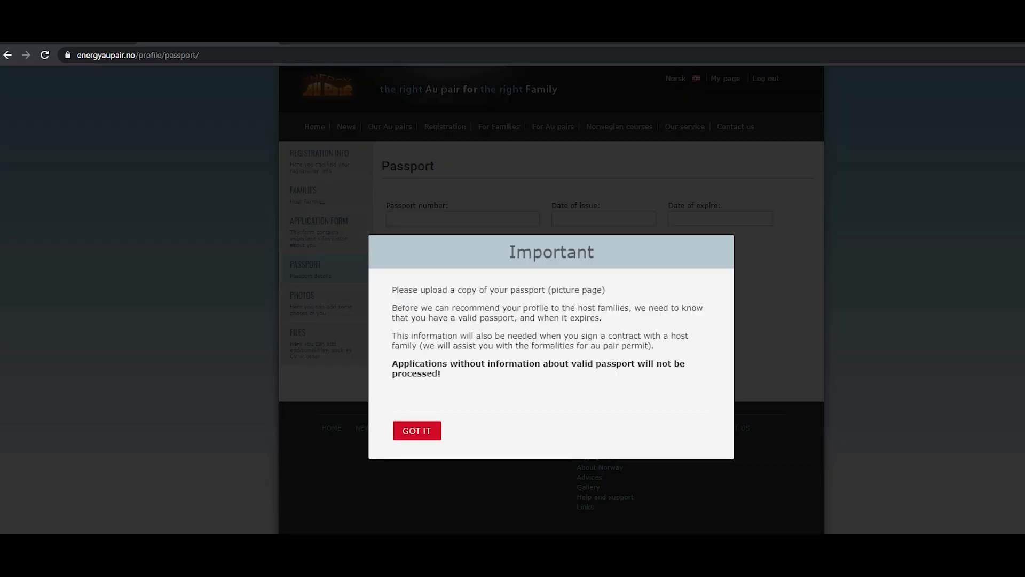
click(417, 430)
Enter the passport number, issue date 05/02/2015 and expiry date 05/04/2064, and save the passport details.
click(463, 219)
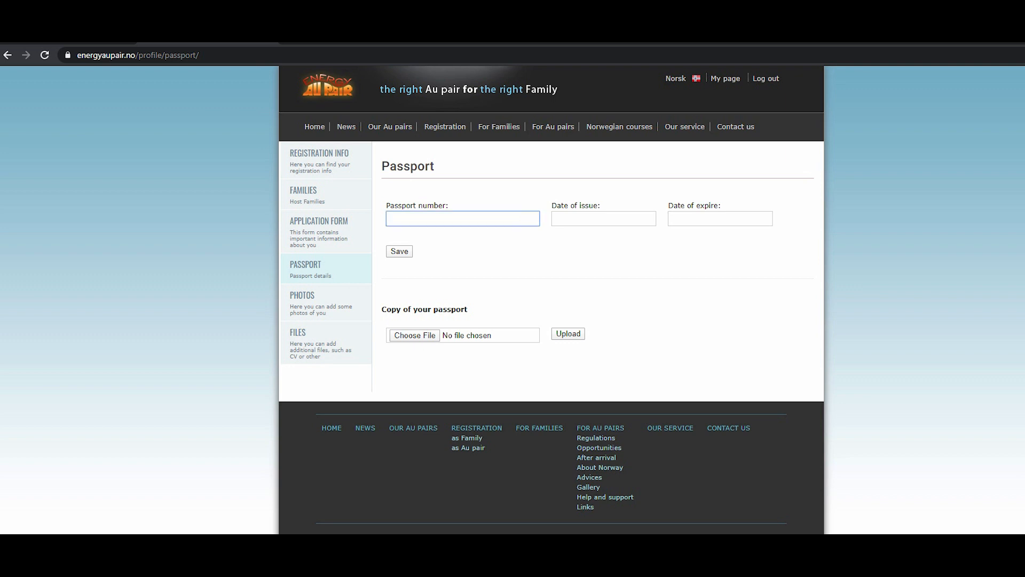
text(htfghfjjlkljk45644165)
key(Tab)
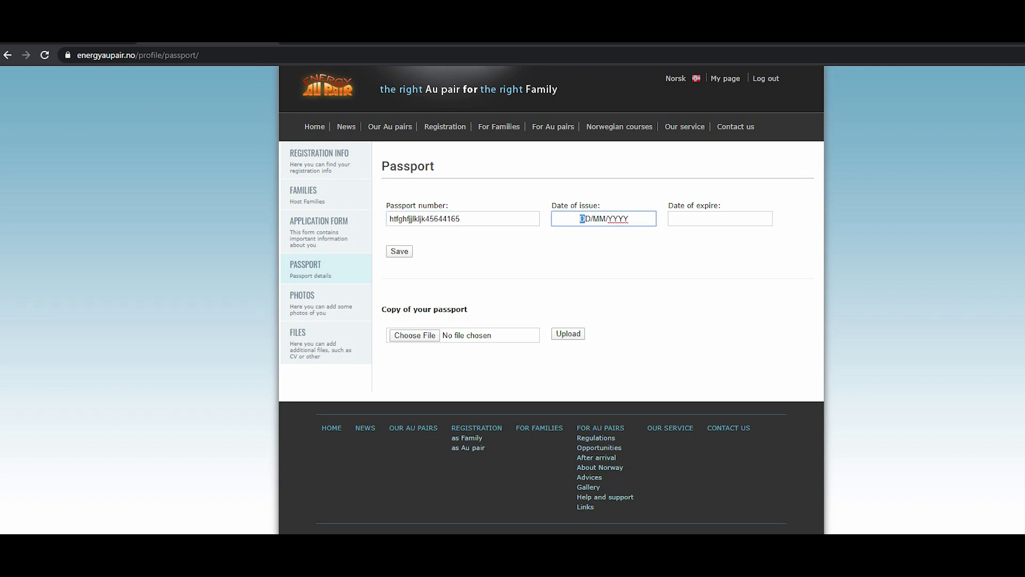
text(05022015)
key(Tab)
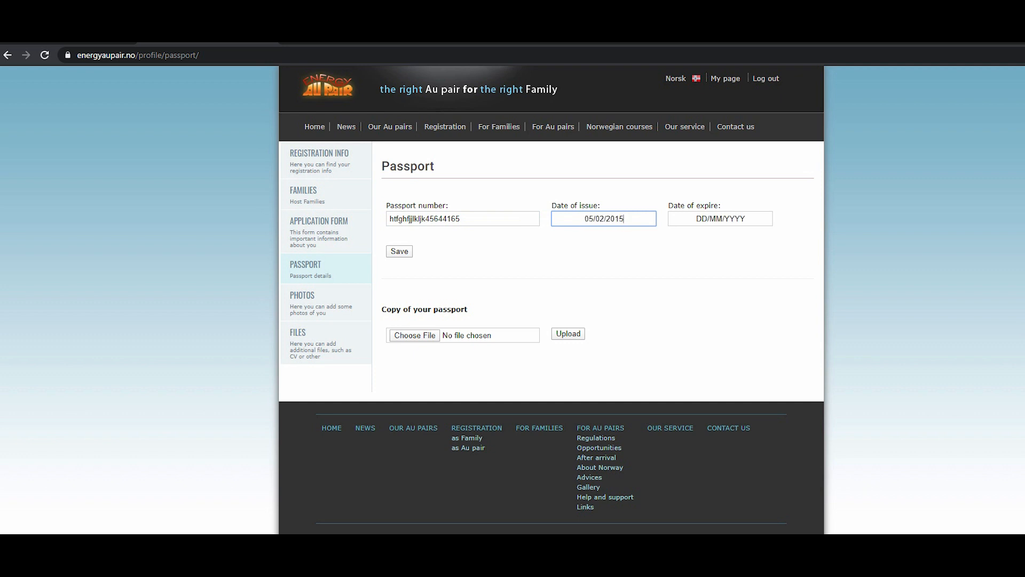
text(05042064)
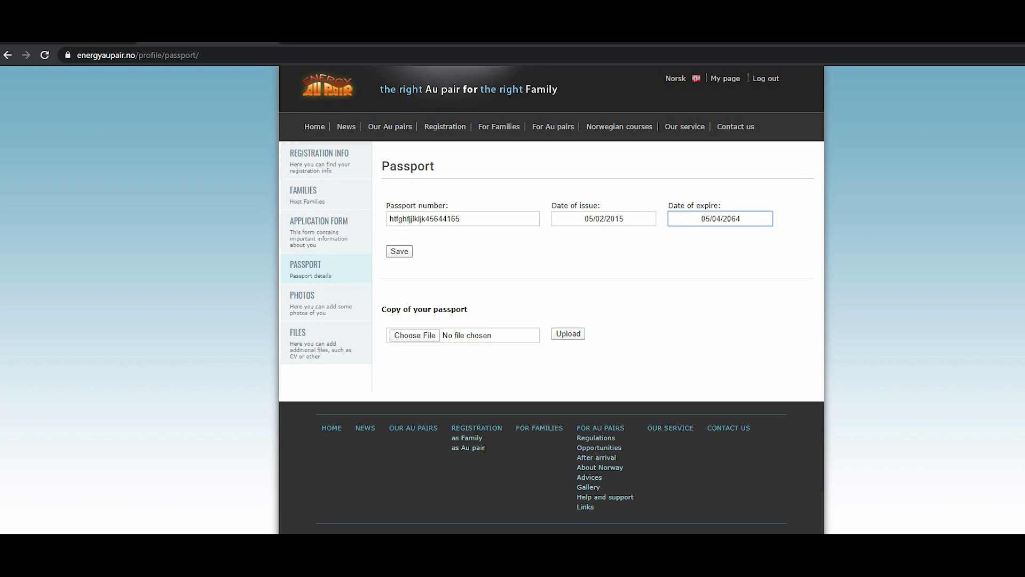
click(400, 251)
Clear the passport number, issue date and expiry date fields.
double_click(412, 219)
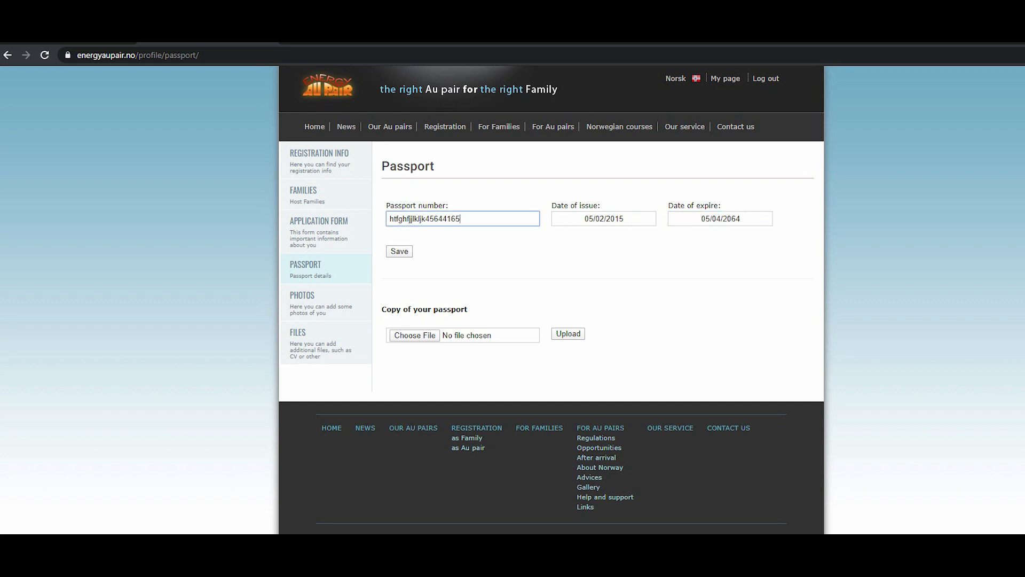
key(BackSpace)
key(Tab)
key(BackSpace)
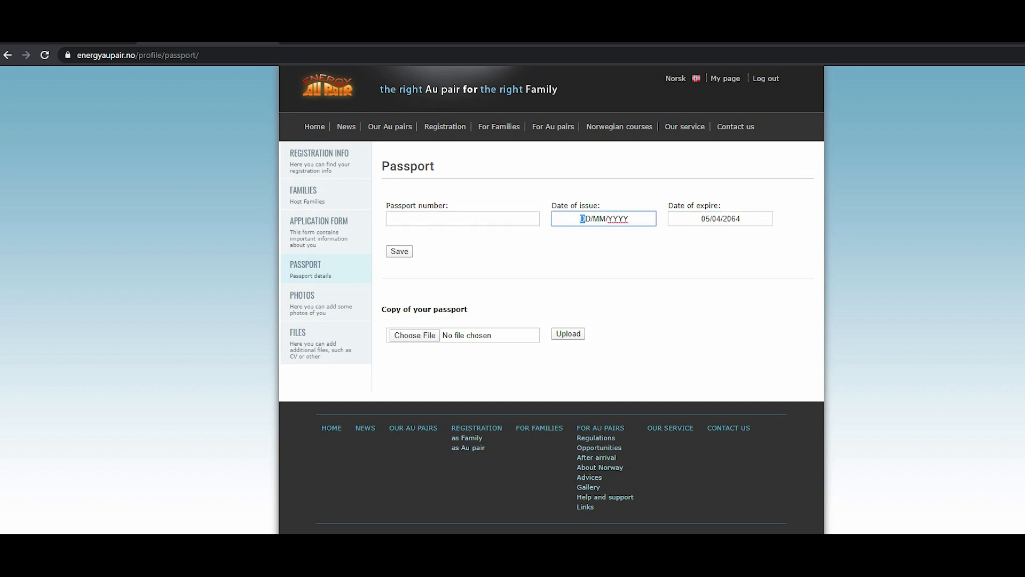
key(Tab)
key(BackSpace)
key(shift+Tab)
key(ctrl+a)
key(BackSpace)
Open the Photos section and choose the image jollibee-logo-png-transparent.png for upload.
click(325, 303)
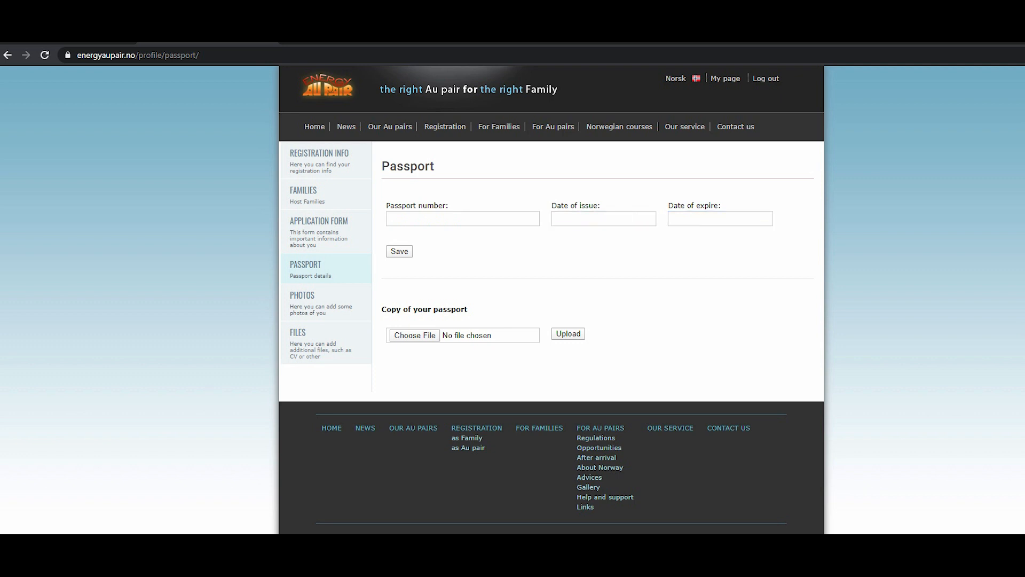
click(619, 260)
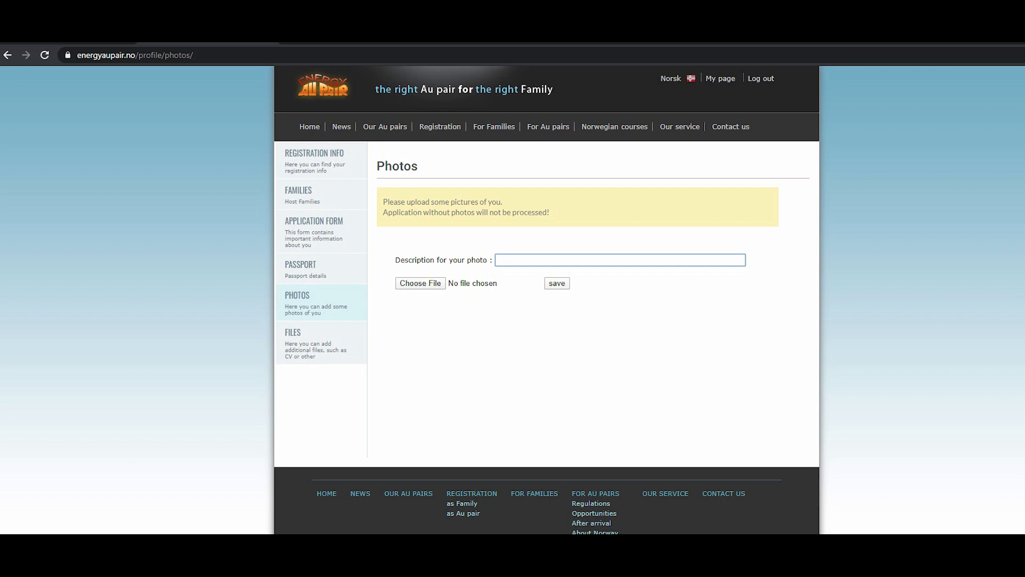
click(420, 284)
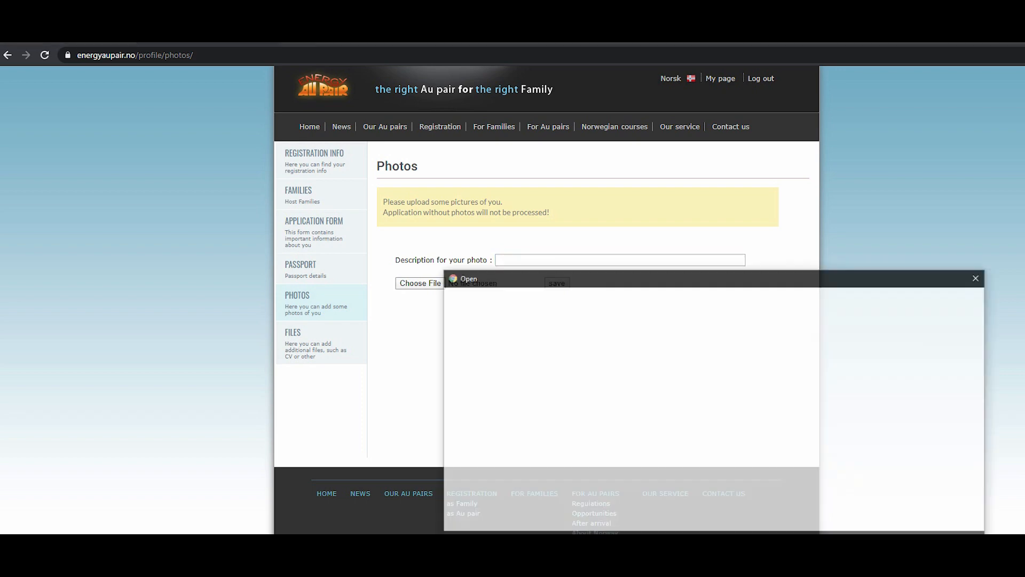
scroll(695, 400, down, 10)
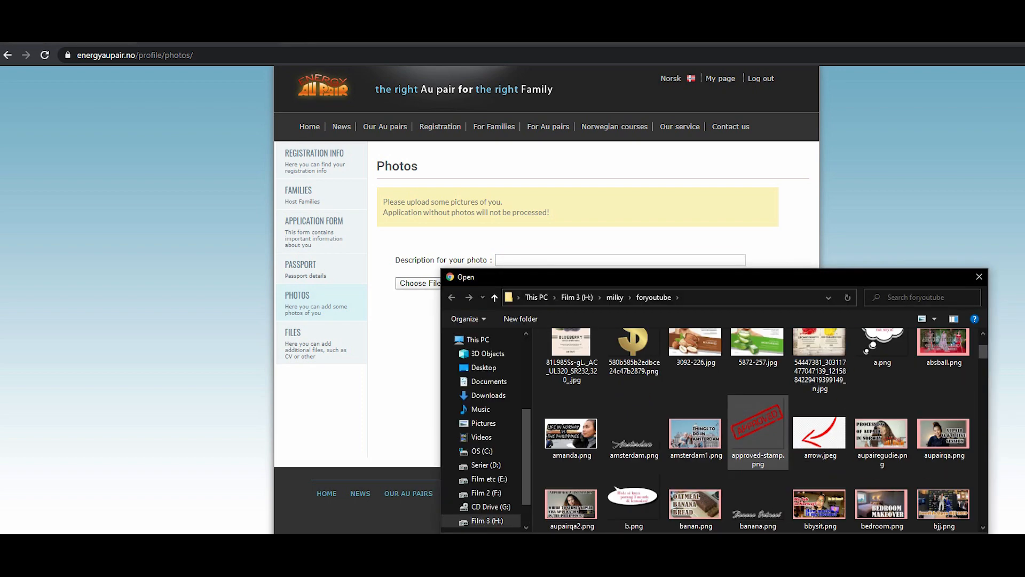
click(696, 403)
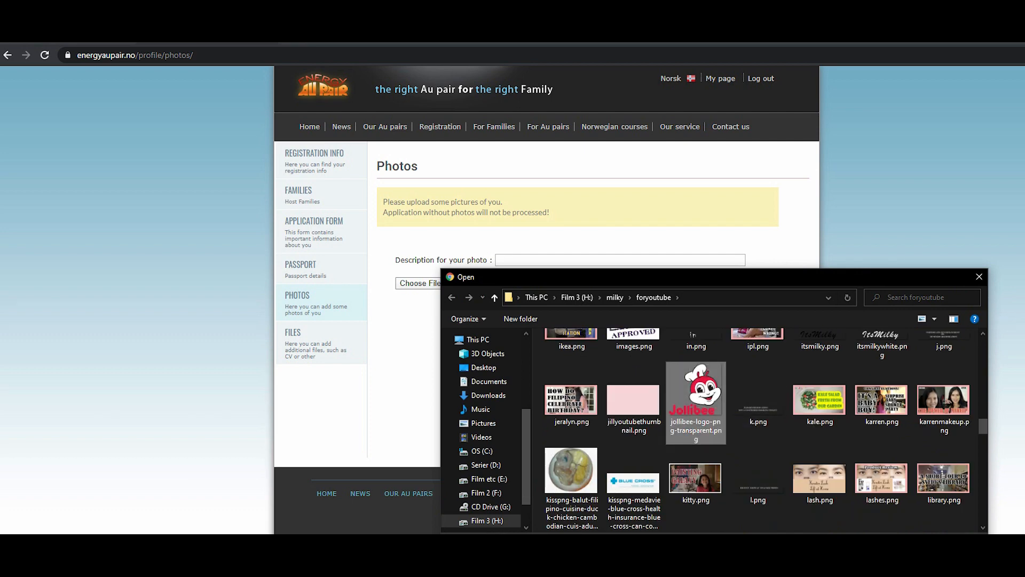
key(Return)
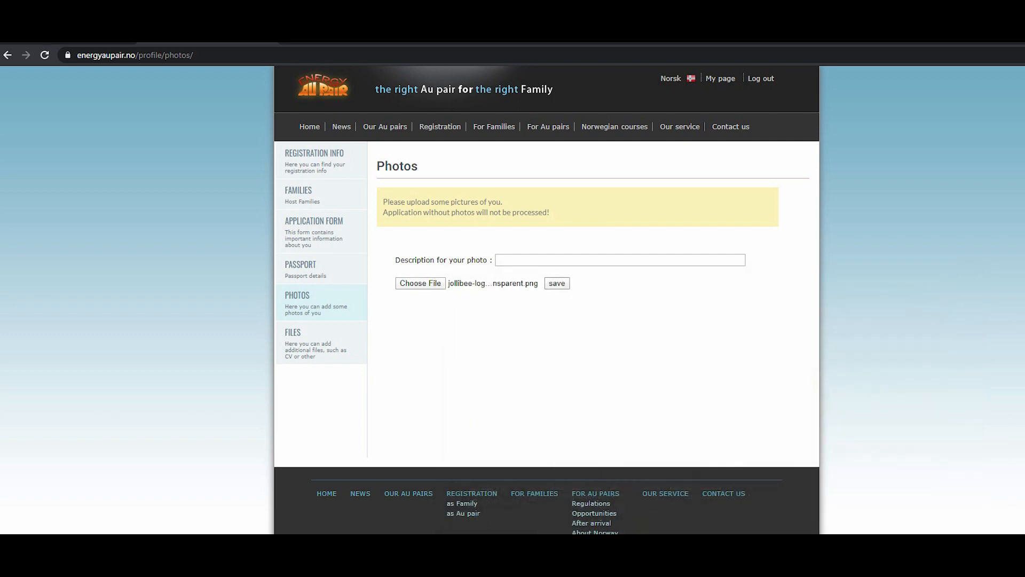
Open the Files section and choose a file from the Scans folder in Pictures to attach.
click(315, 343)
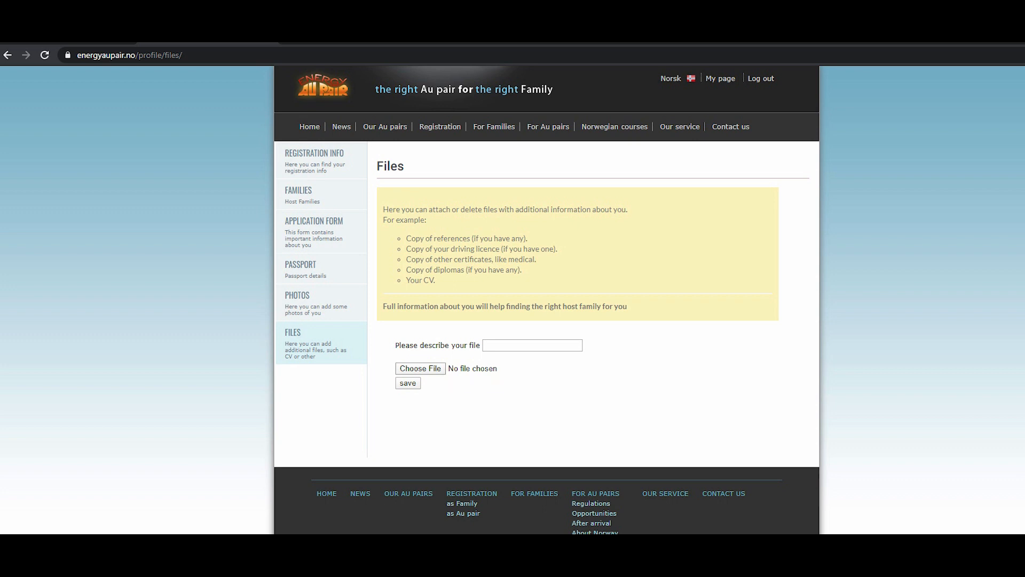
click(420, 368)
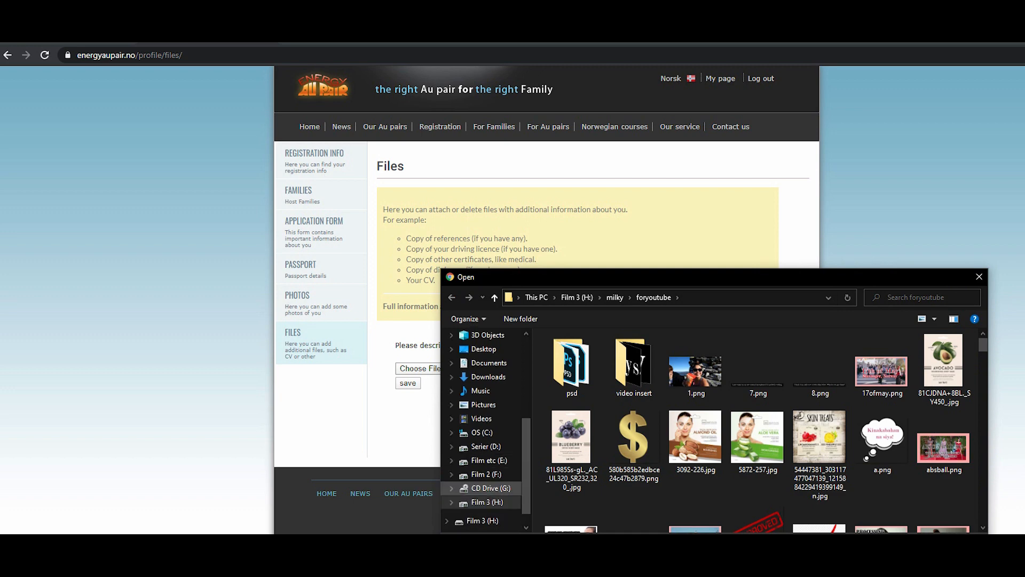
click(483, 404)
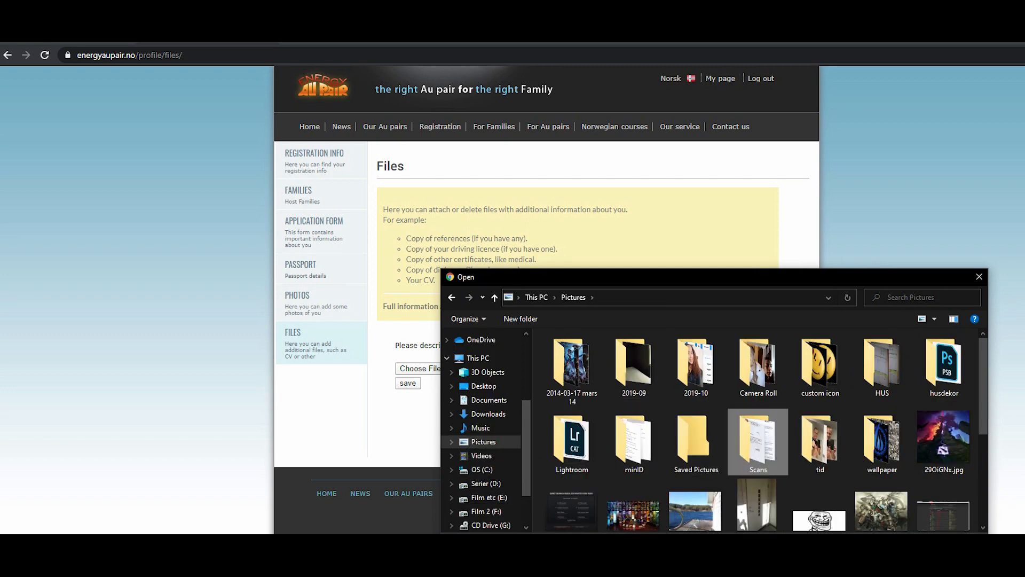
double_click(758, 438)
click(571, 367)
click(905, 560)
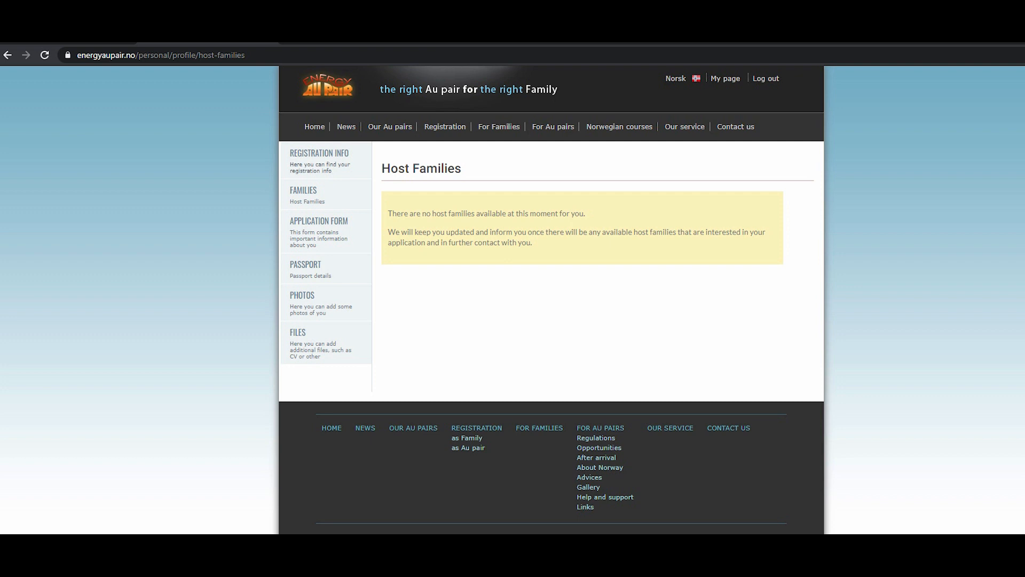
View the Host Families page and browse the Our Au pairs gallery before going back to My page.
click(319, 154)
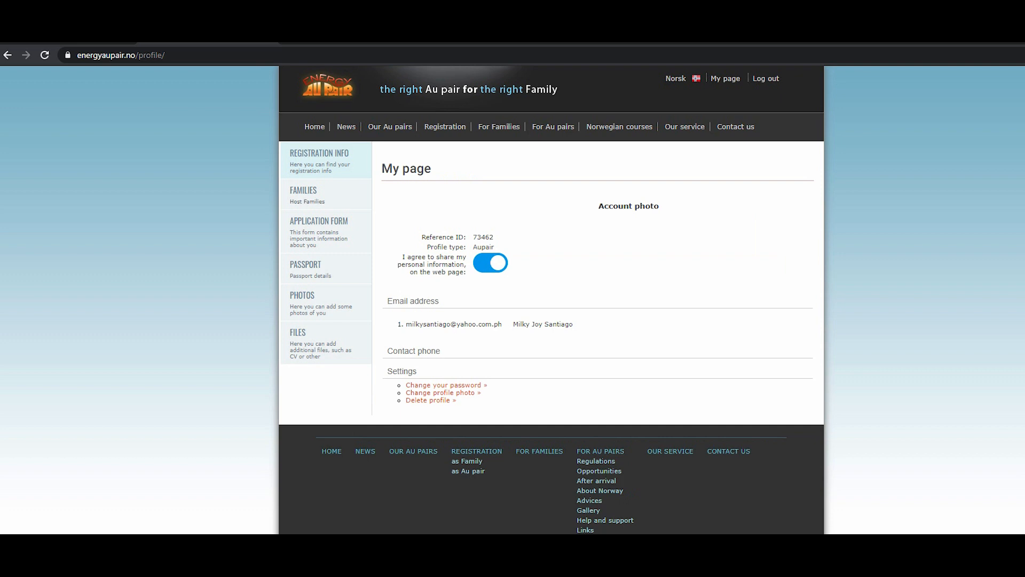
click(304, 192)
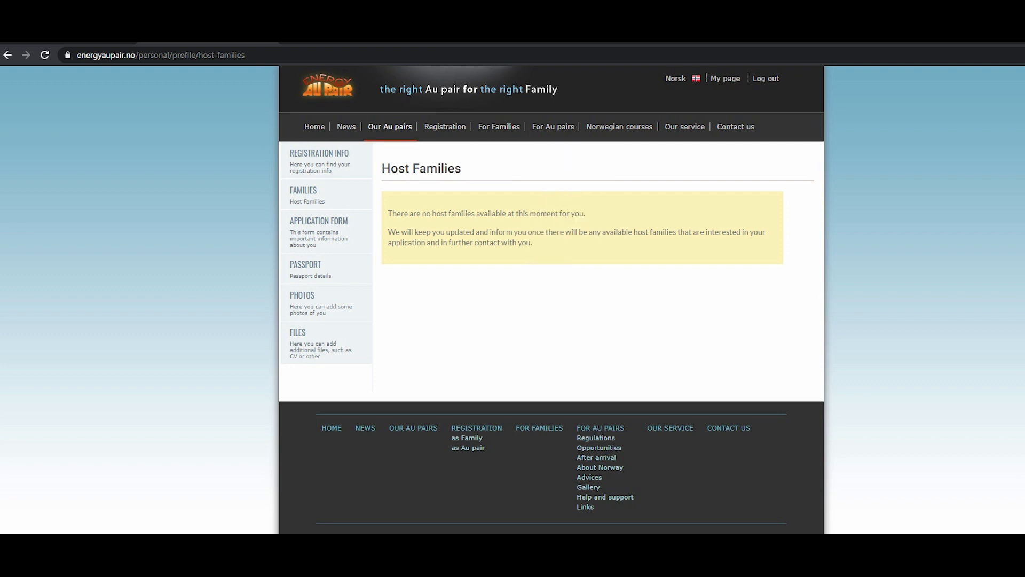
click(389, 127)
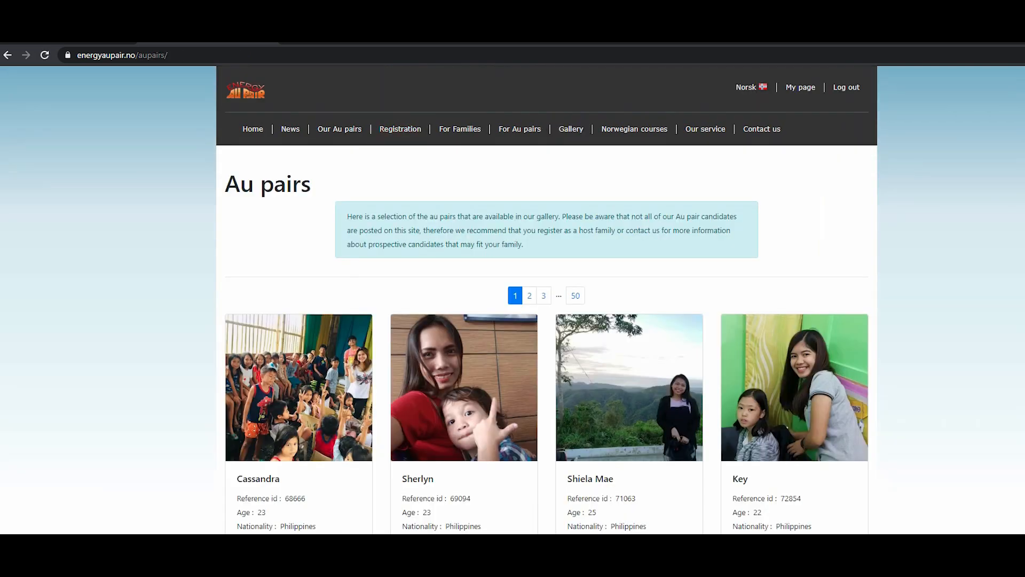
scroll(547, 299, down, 2)
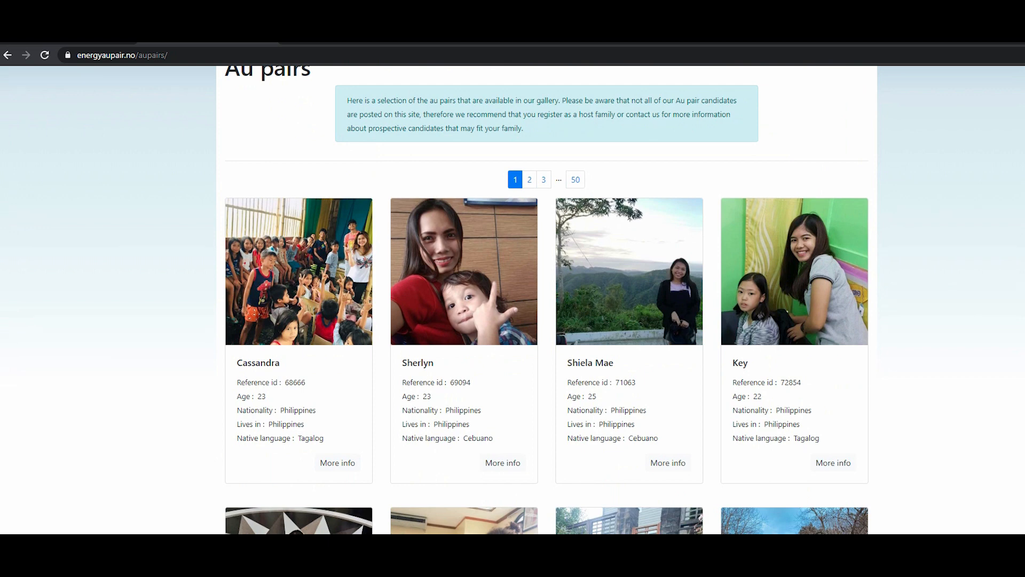
scroll(547, 299, up, 2)
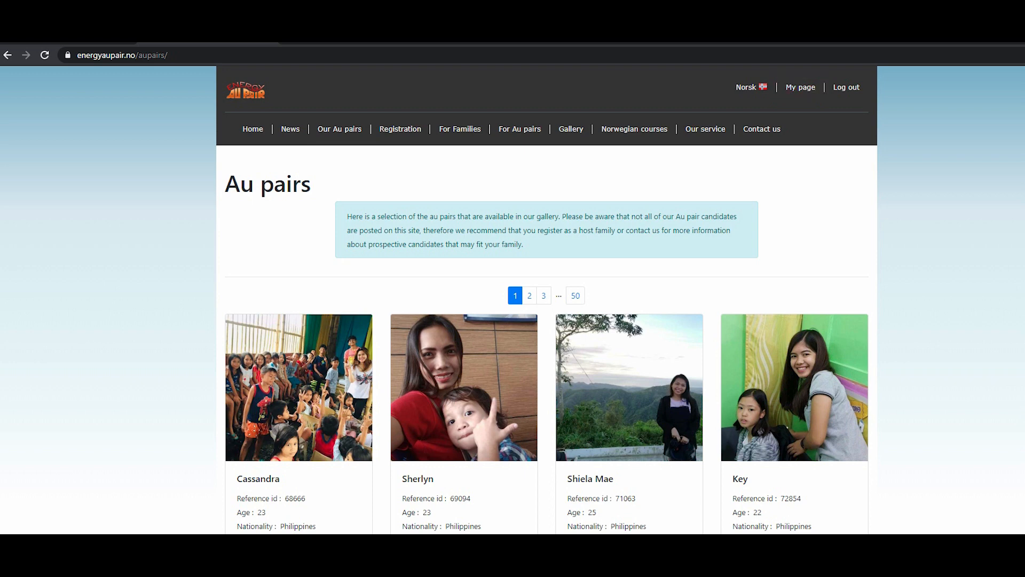
click(800, 87)
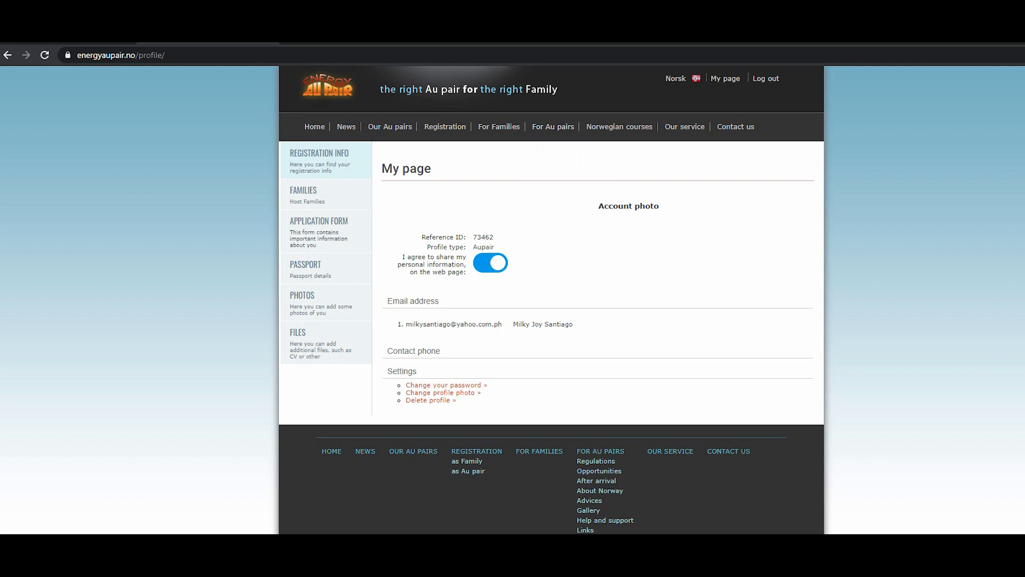
Open the Application Form, fill the middle name from the suggestion, and re-enter the last name as Santiago.
click(318, 230)
click(413, 252)
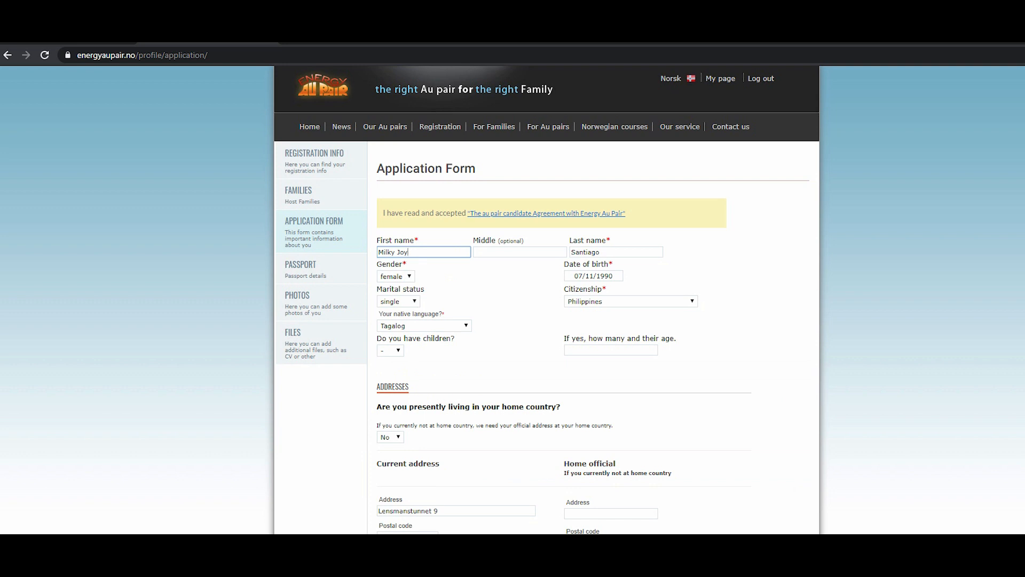
click(520, 252)
key(Down)
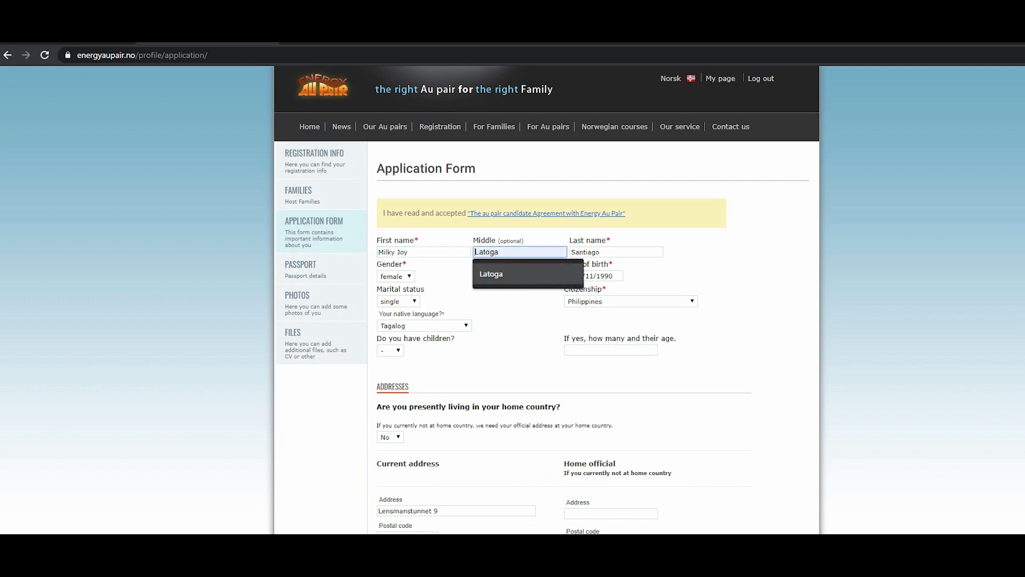
key(Return)
double_click(487, 252)
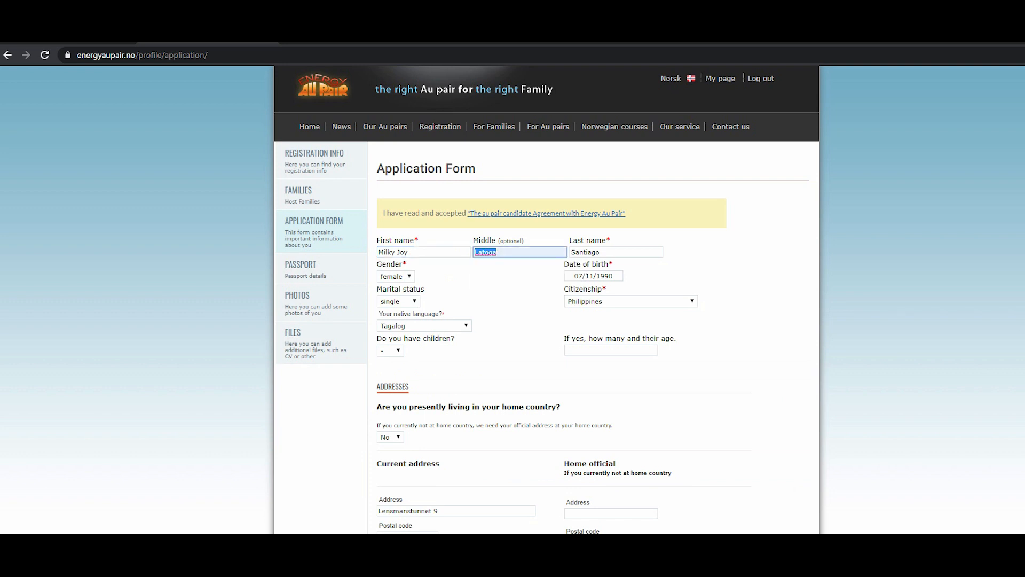
click(414, 252)
double_click(585, 252)
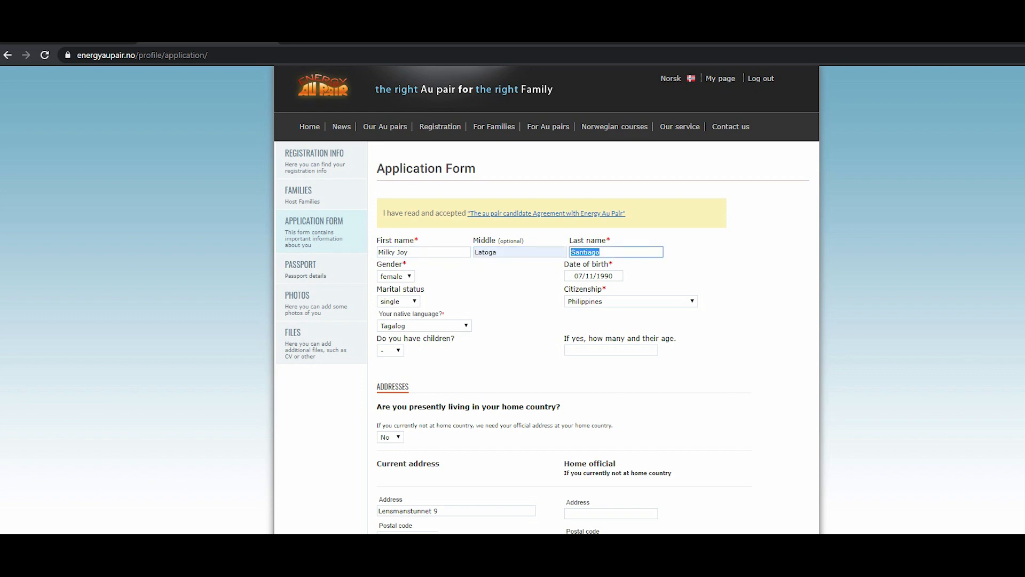
key(BackSpace)
Save the updated application form.
scroll(547, 299, down, 15)
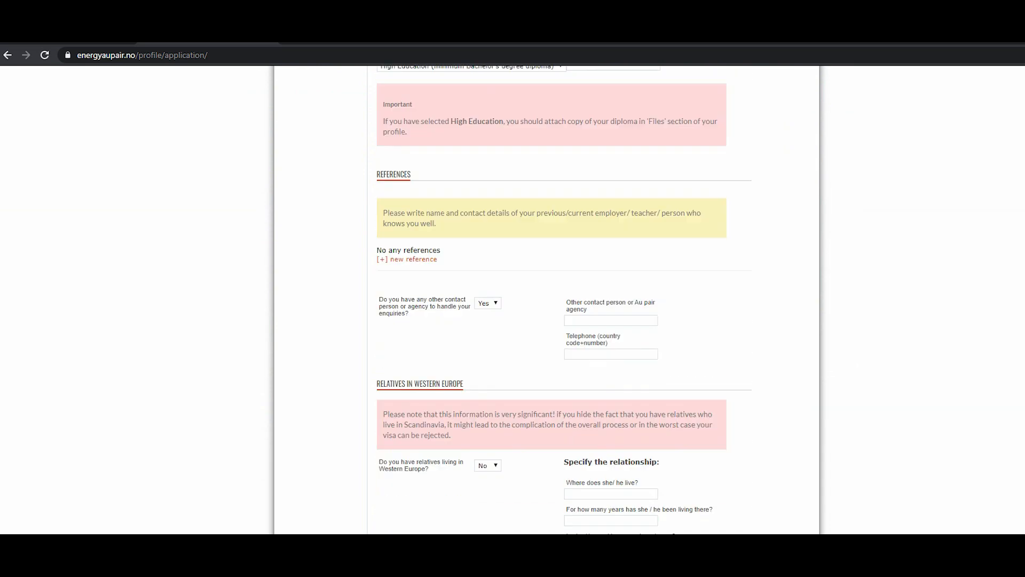
scroll(547, 299, down, 16)
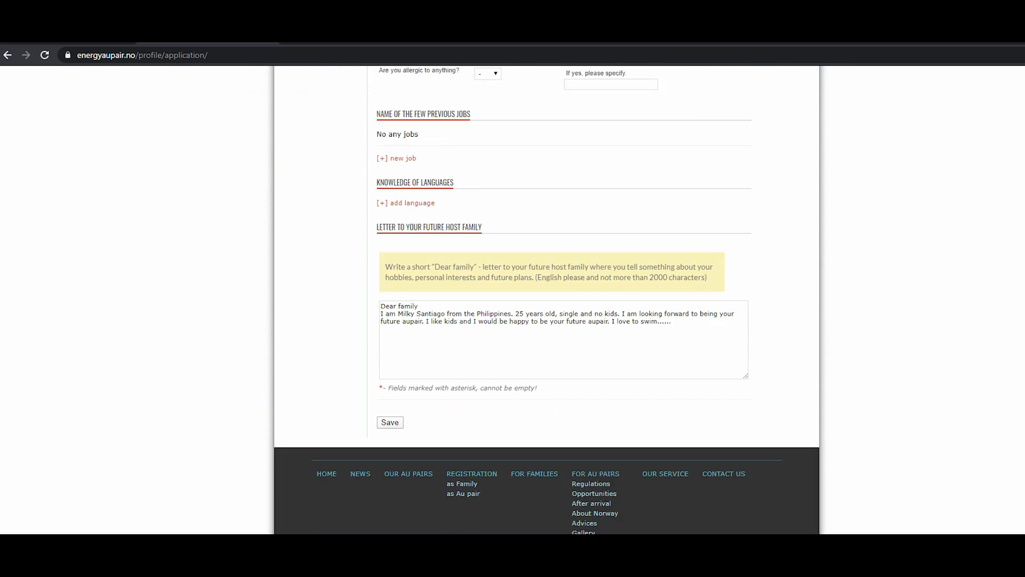
click(390, 422)
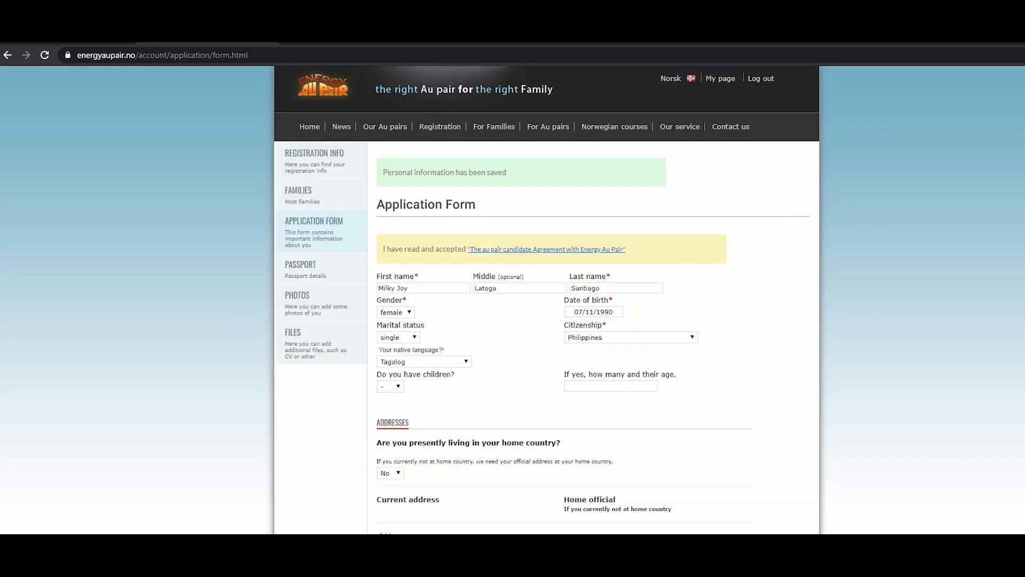
Scroll through the au pair candidate profiles in the Our Au pairs gallery.
click(385, 126)
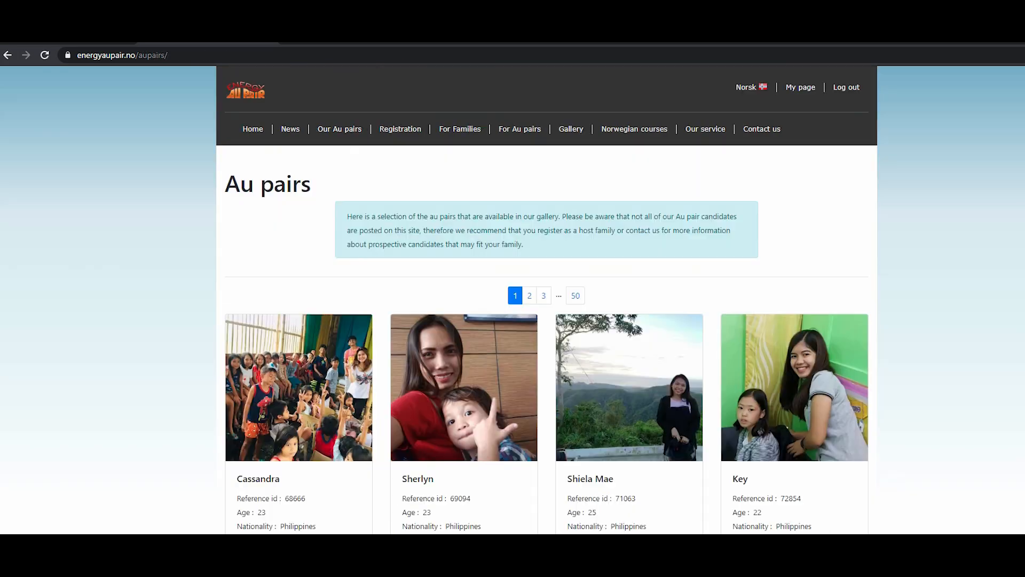
scroll(512, 299, down, 6)
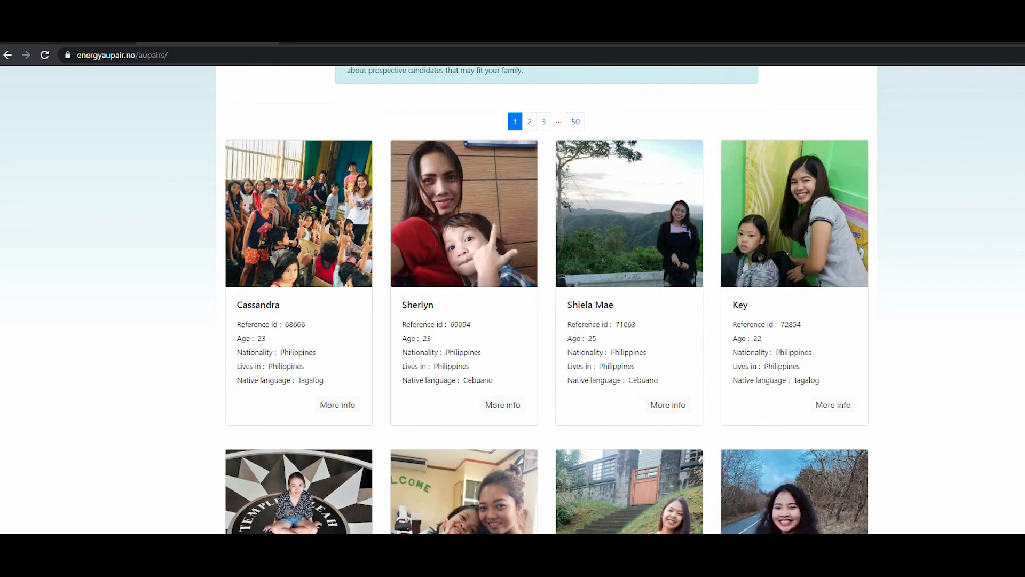
scroll(512, 299, down, 3)
scroll(512, 299, up, 10)
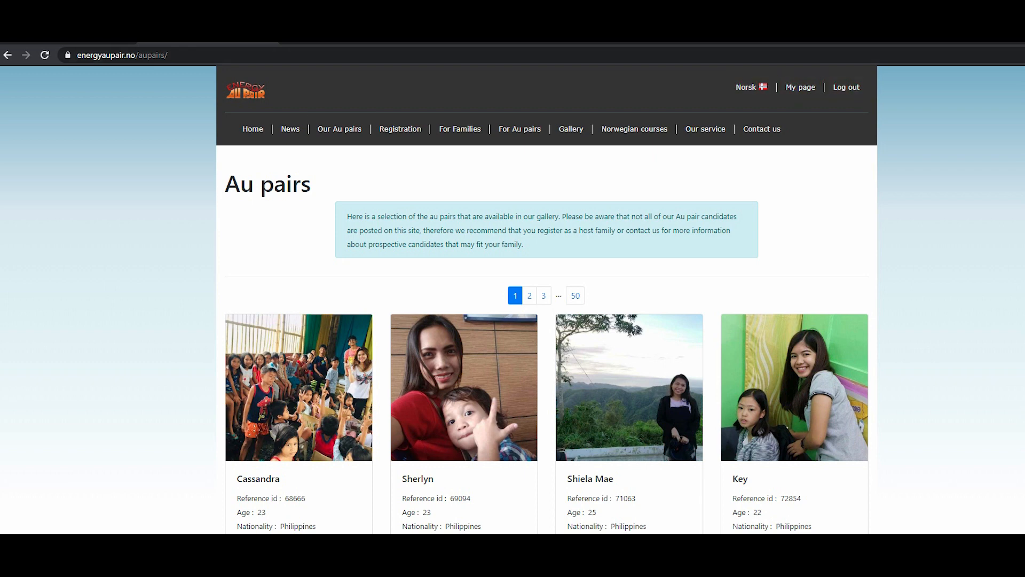
scroll(513, 299, down, 2)
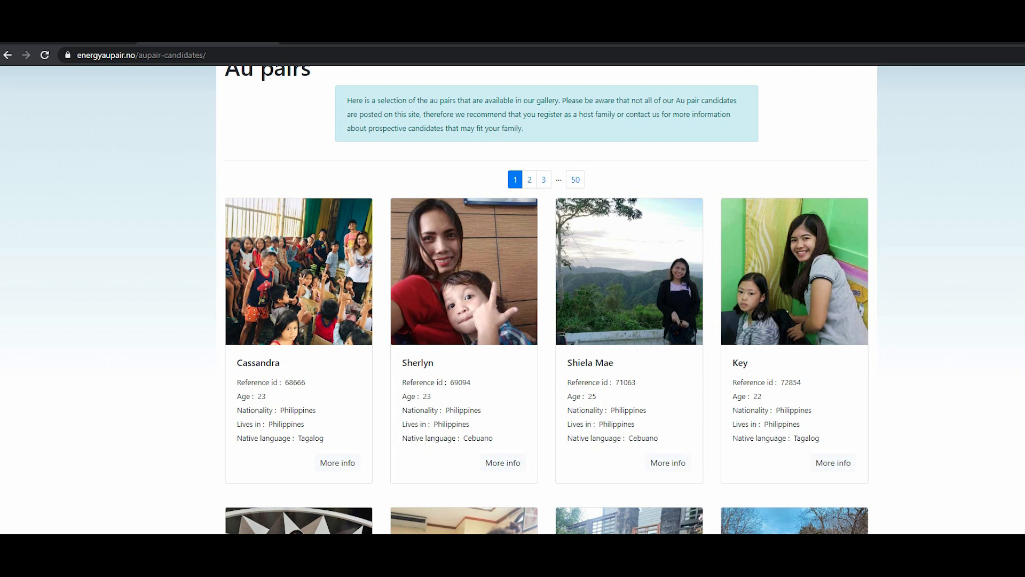
scroll(512, 299, up, 2)
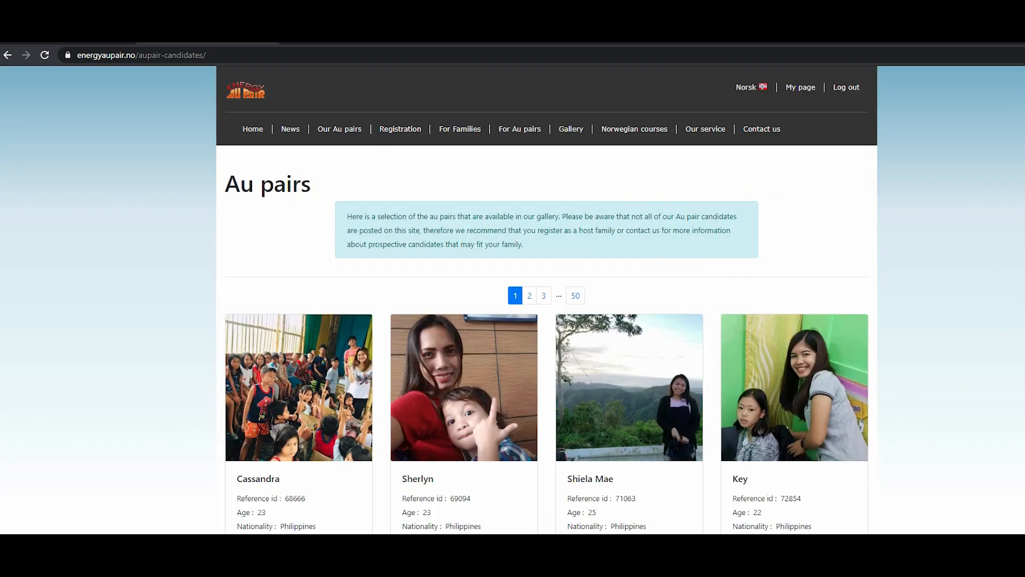